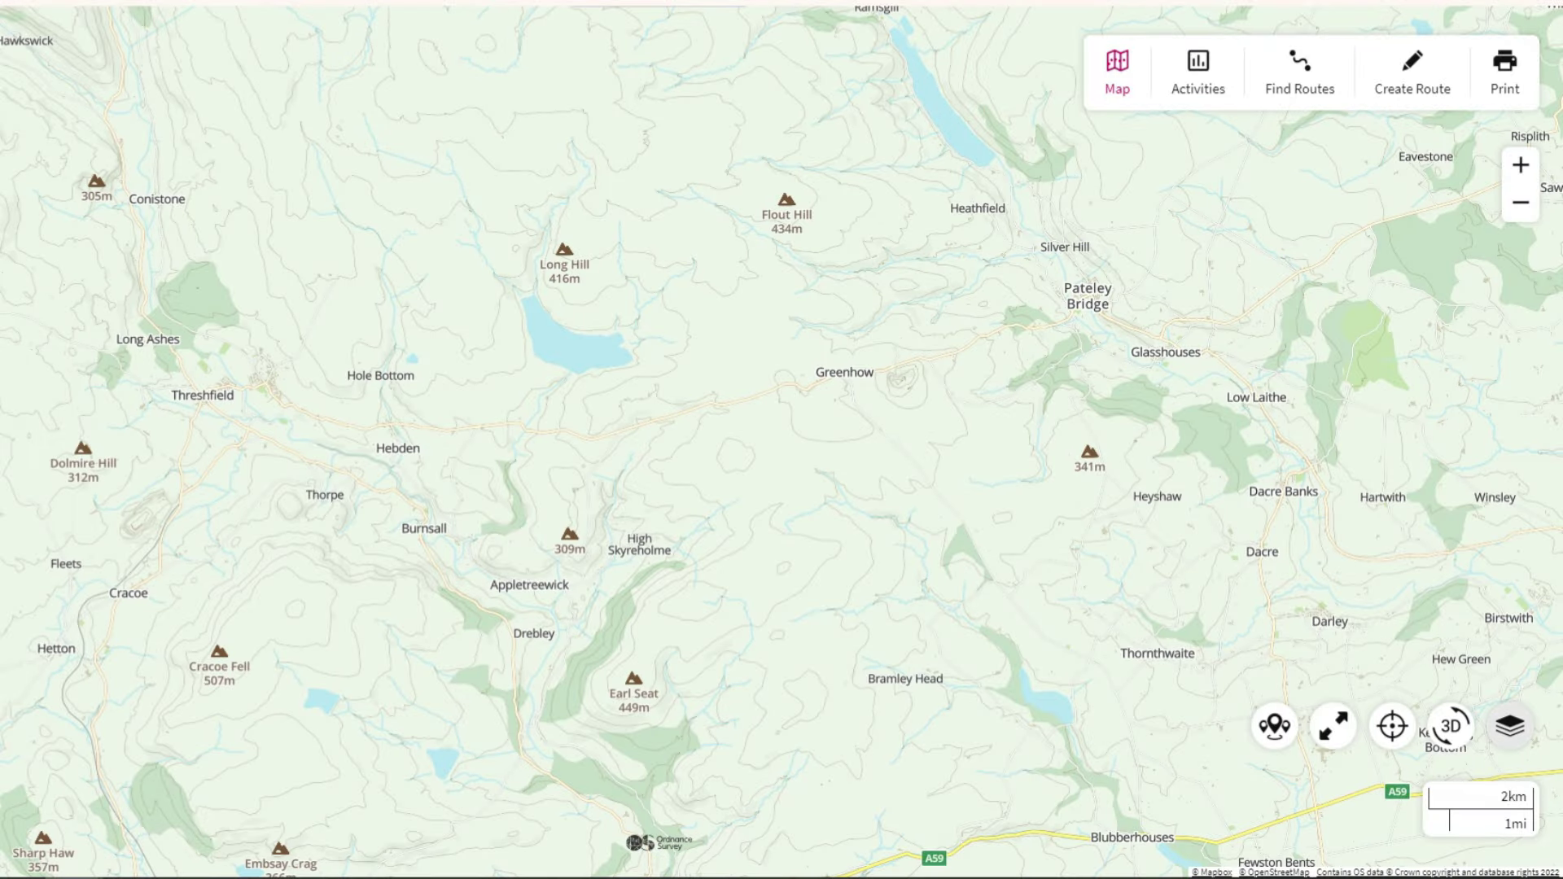
# Step: Switch the map type to Topographic and lock its scale to 1:25k
pyautogui.click(1510, 725)
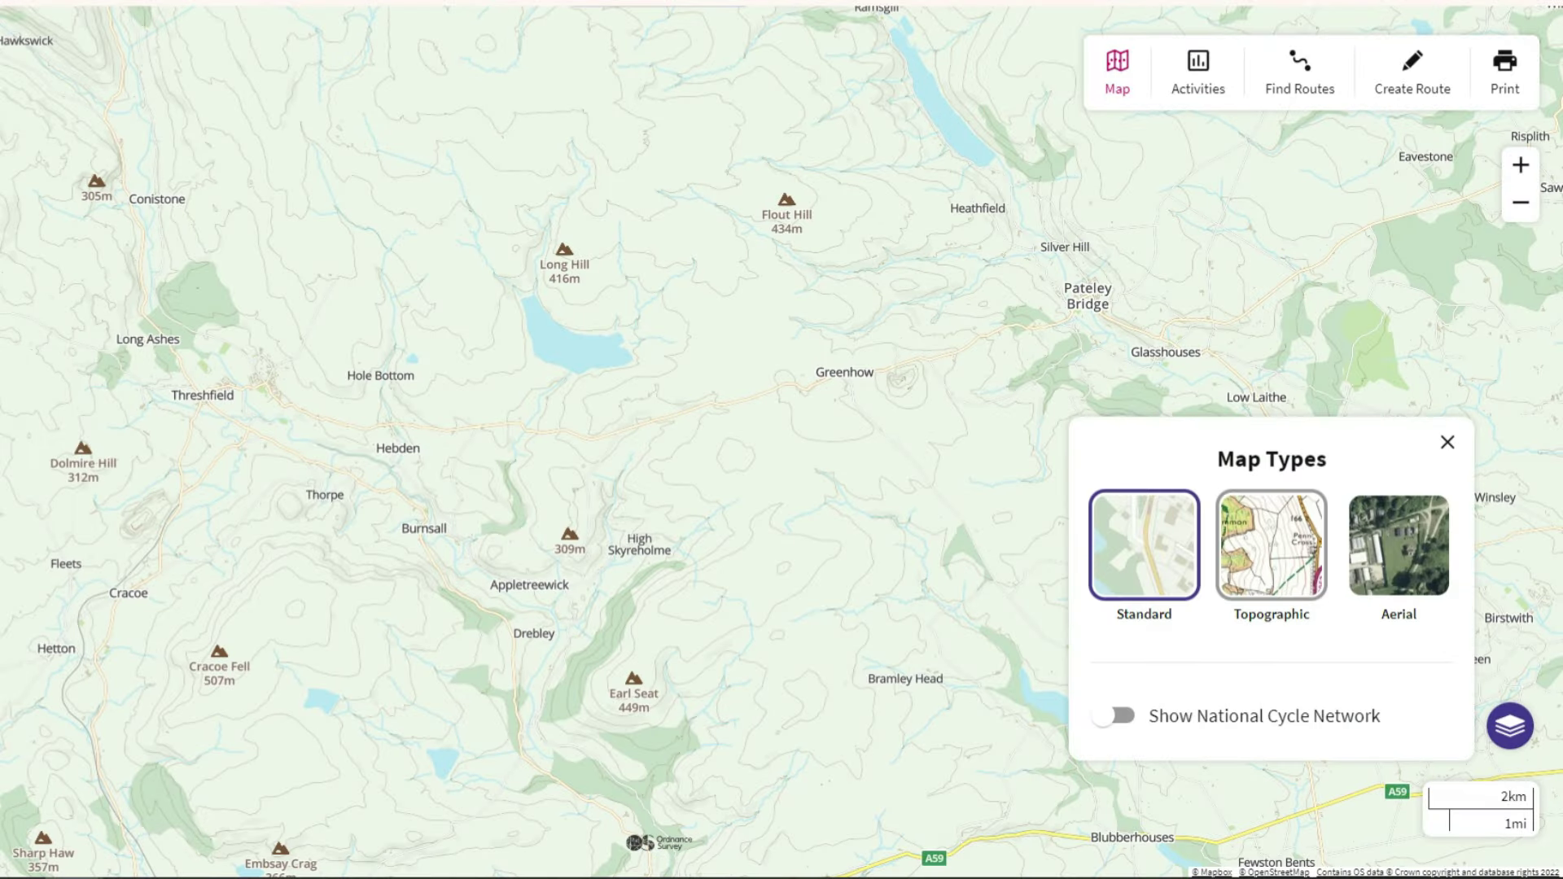
pyautogui.click(1271, 544)
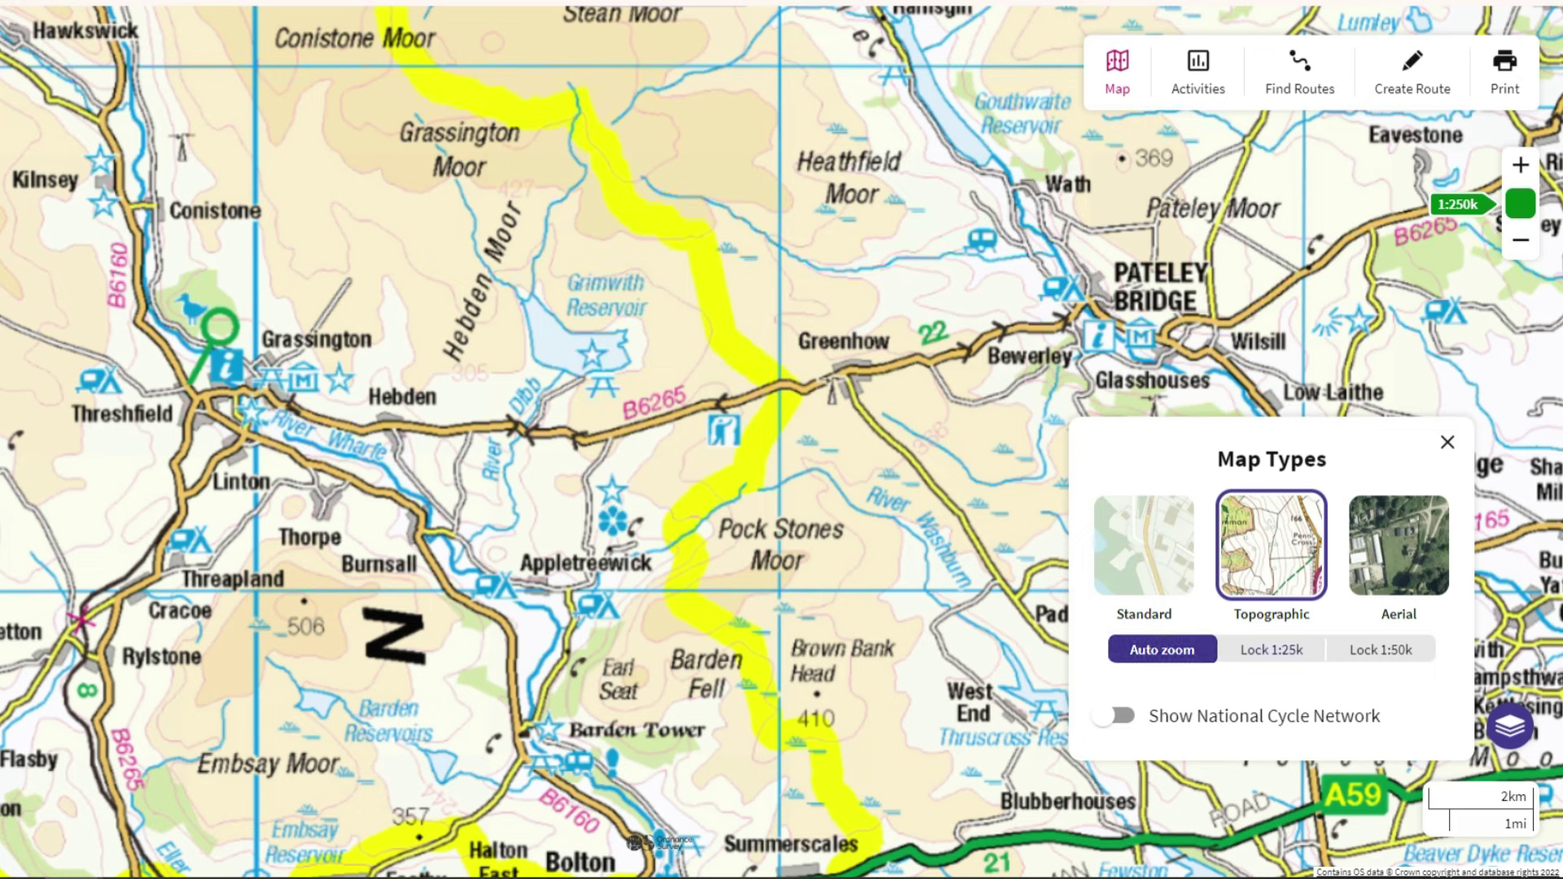
pyautogui.click(1271, 649)
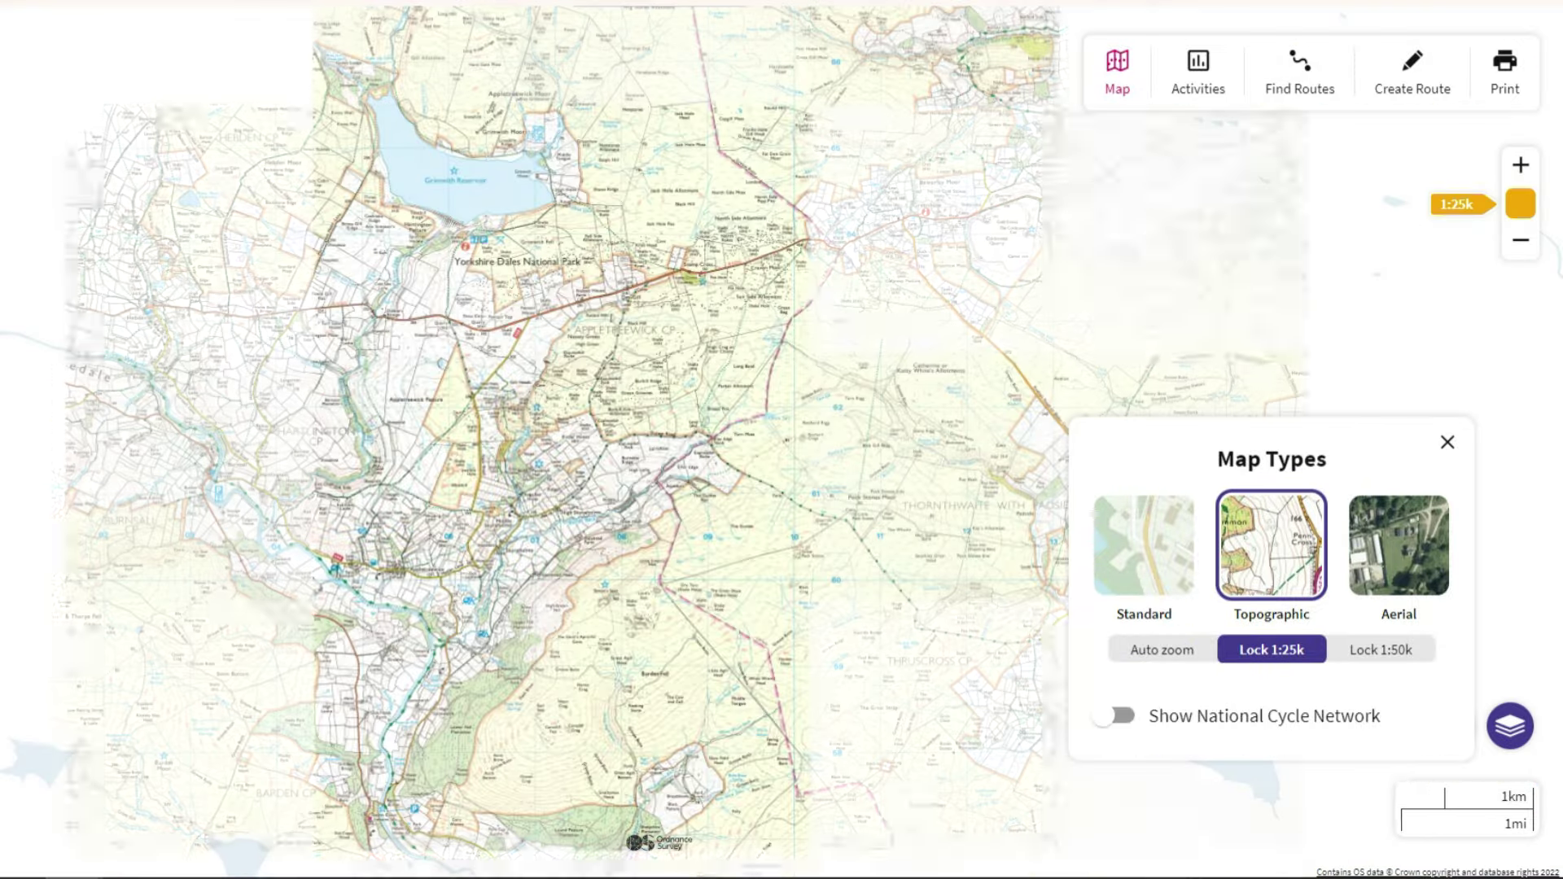
pyautogui.scroll(3, 520, 534)
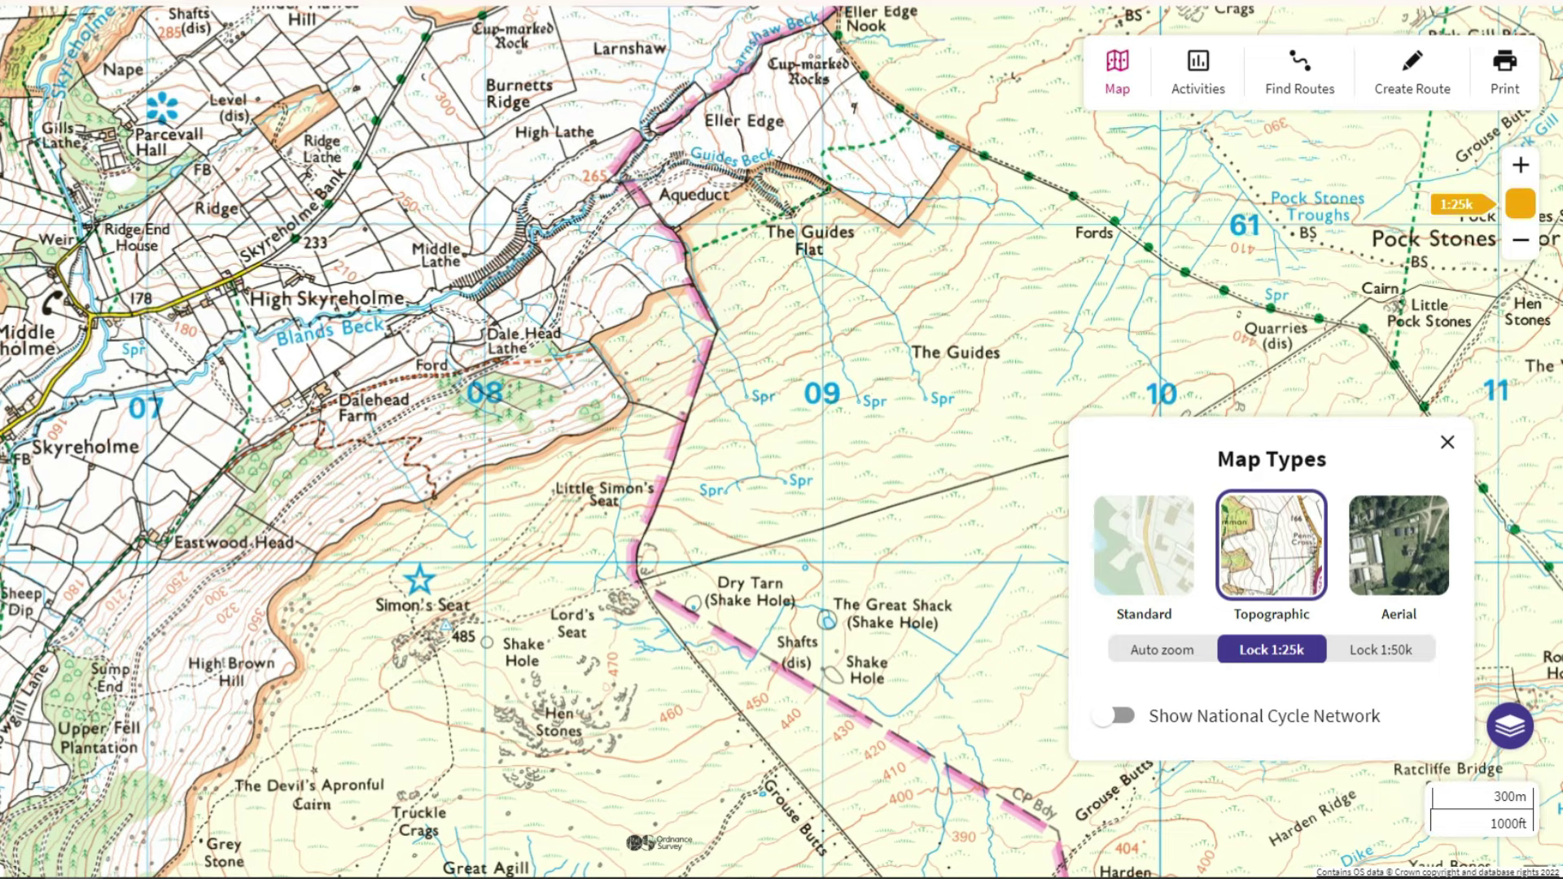
# Step: Set the topographic map back to Auto zoom and close the map type options
pyautogui.click(1161, 650)
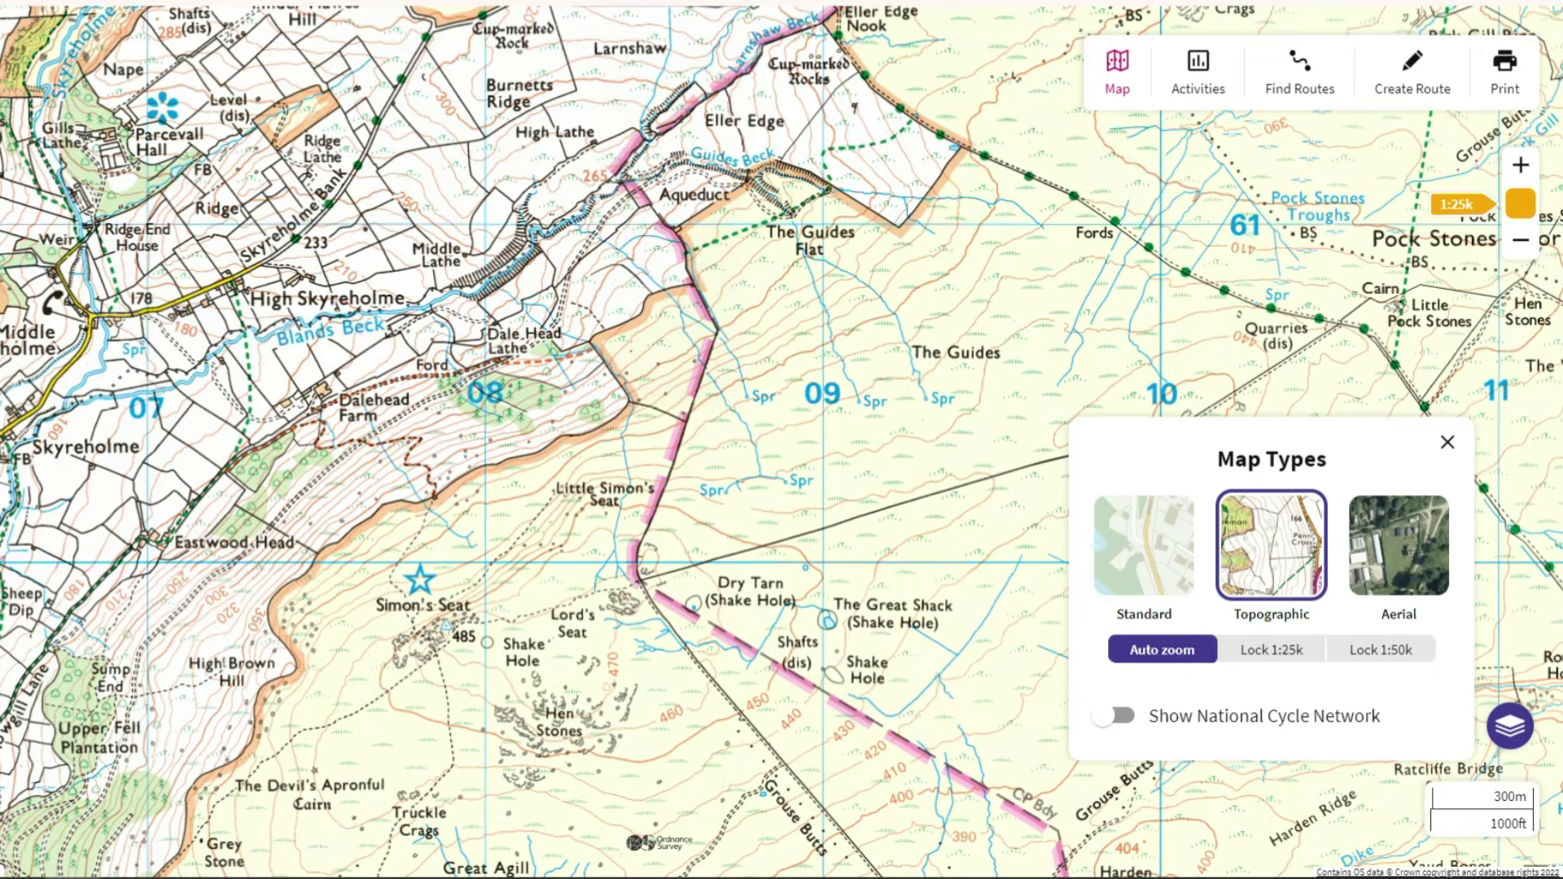
pyautogui.scroll(-2, 583, 491)
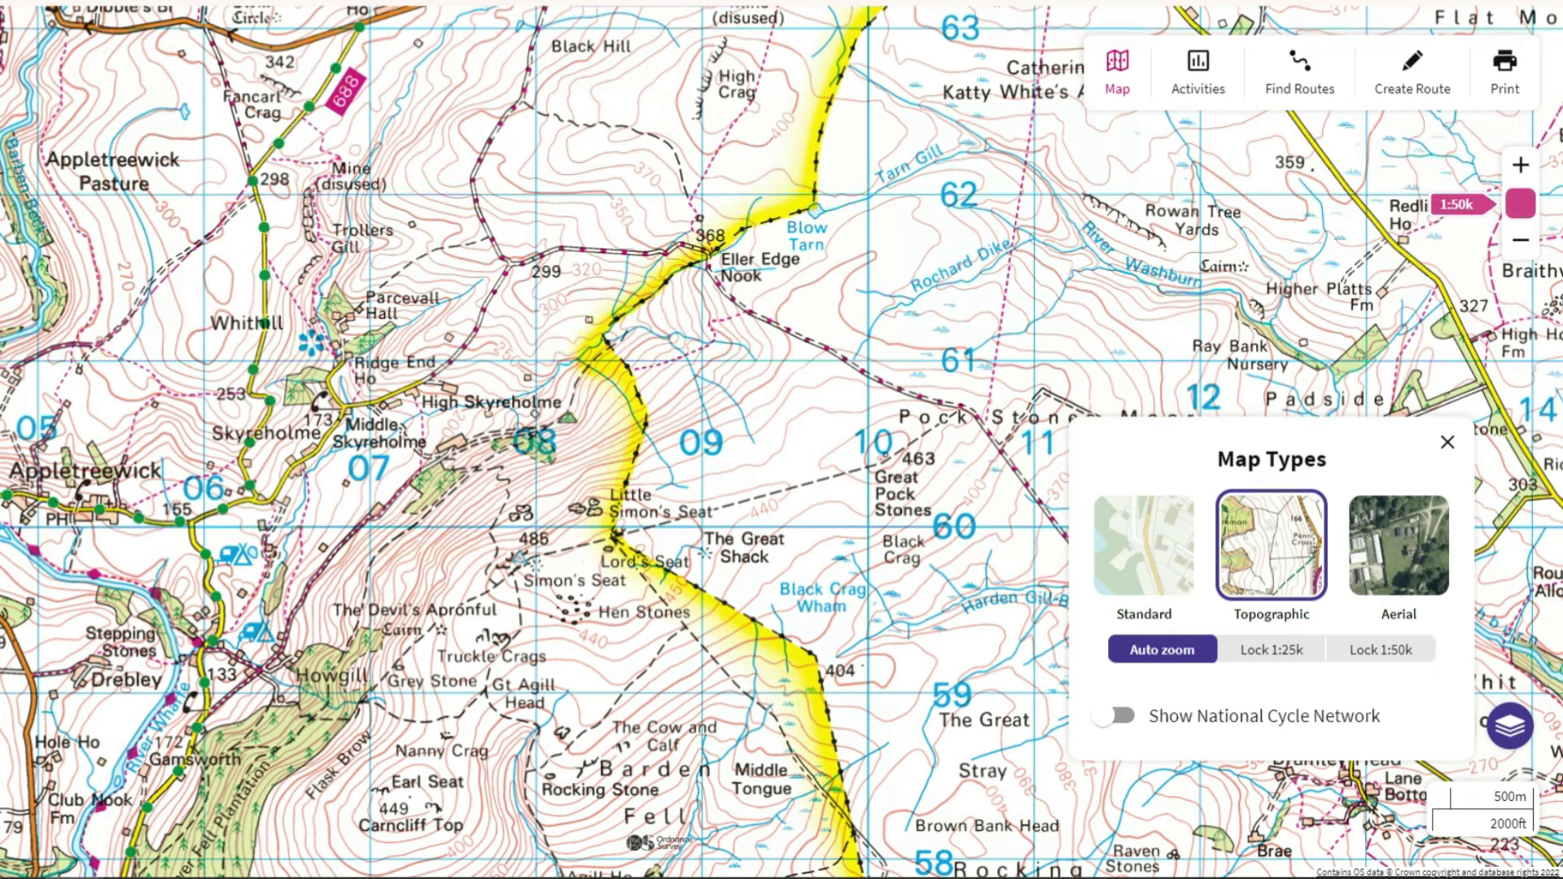
pyautogui.click(1510, 726)
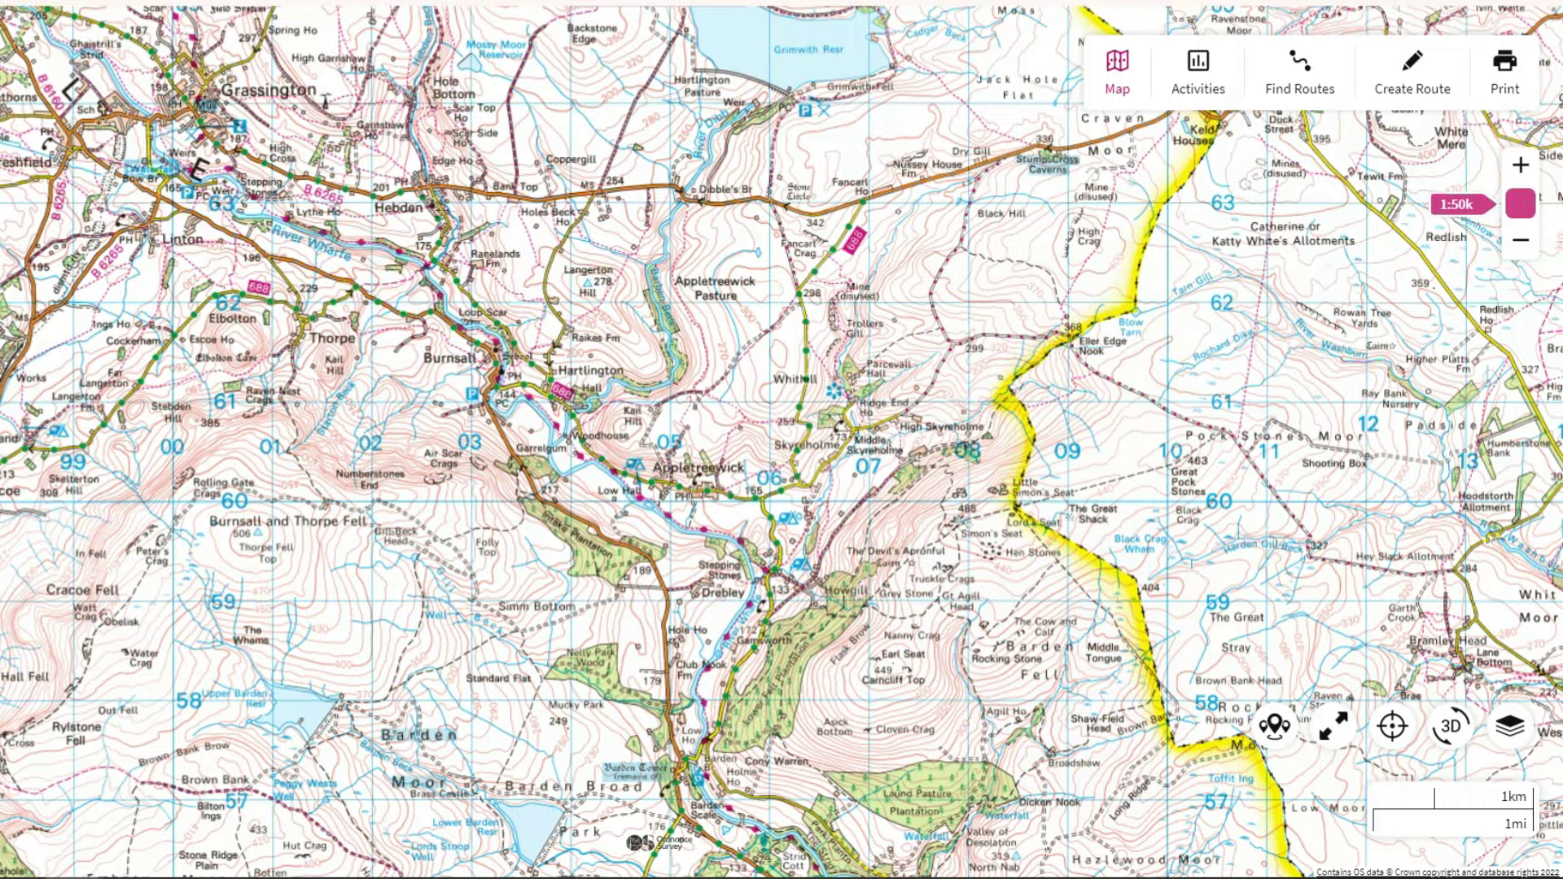
pyautogui.scroll(-2, 1014, 268)
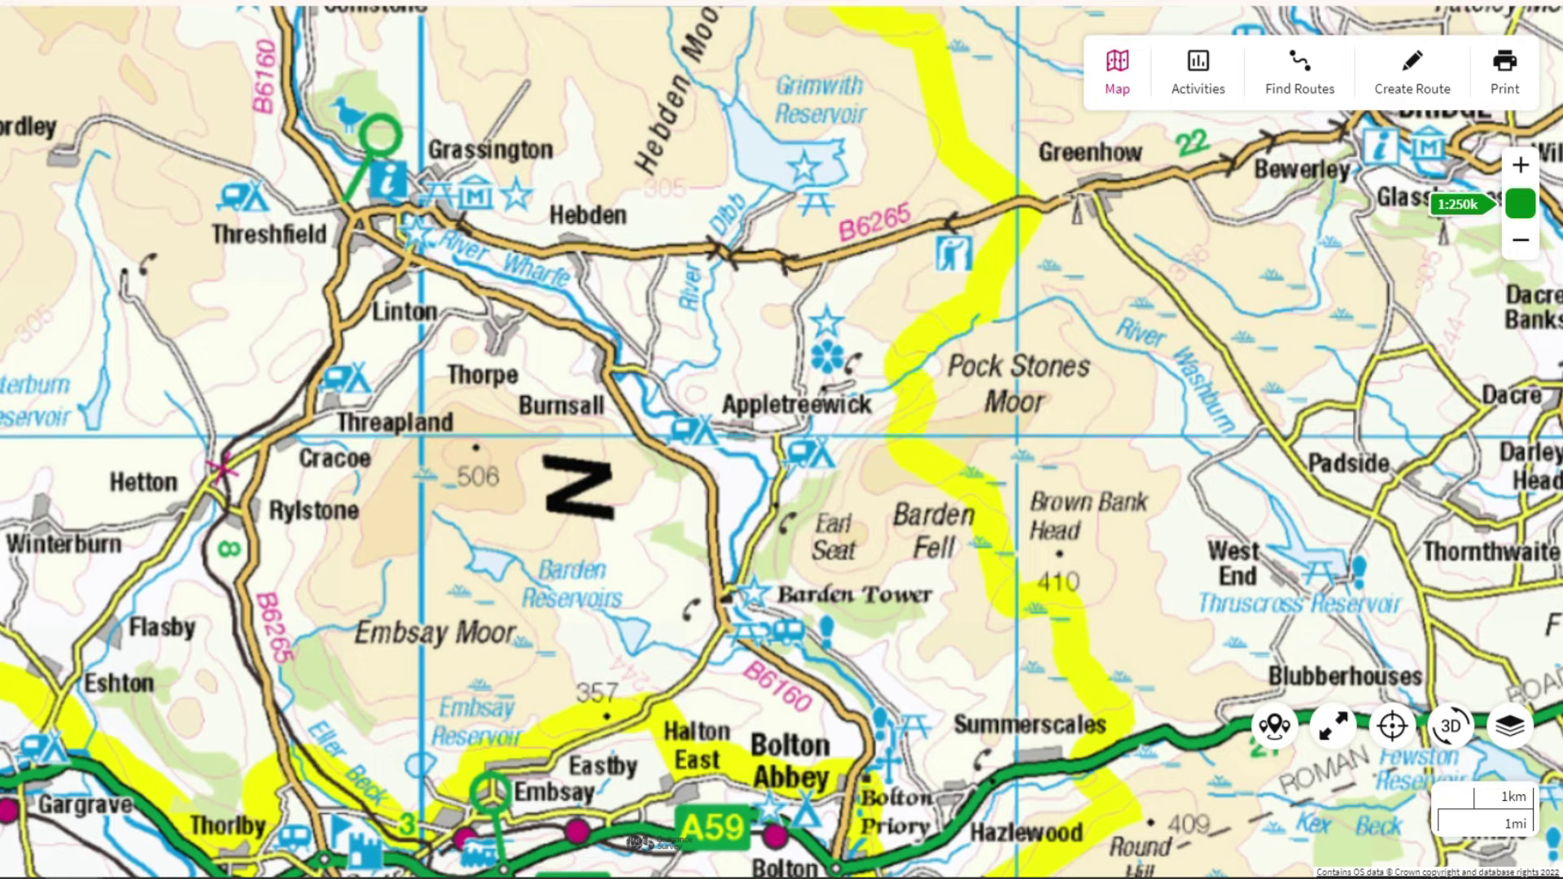
pyautogui.scroll(-3, 781, 440)
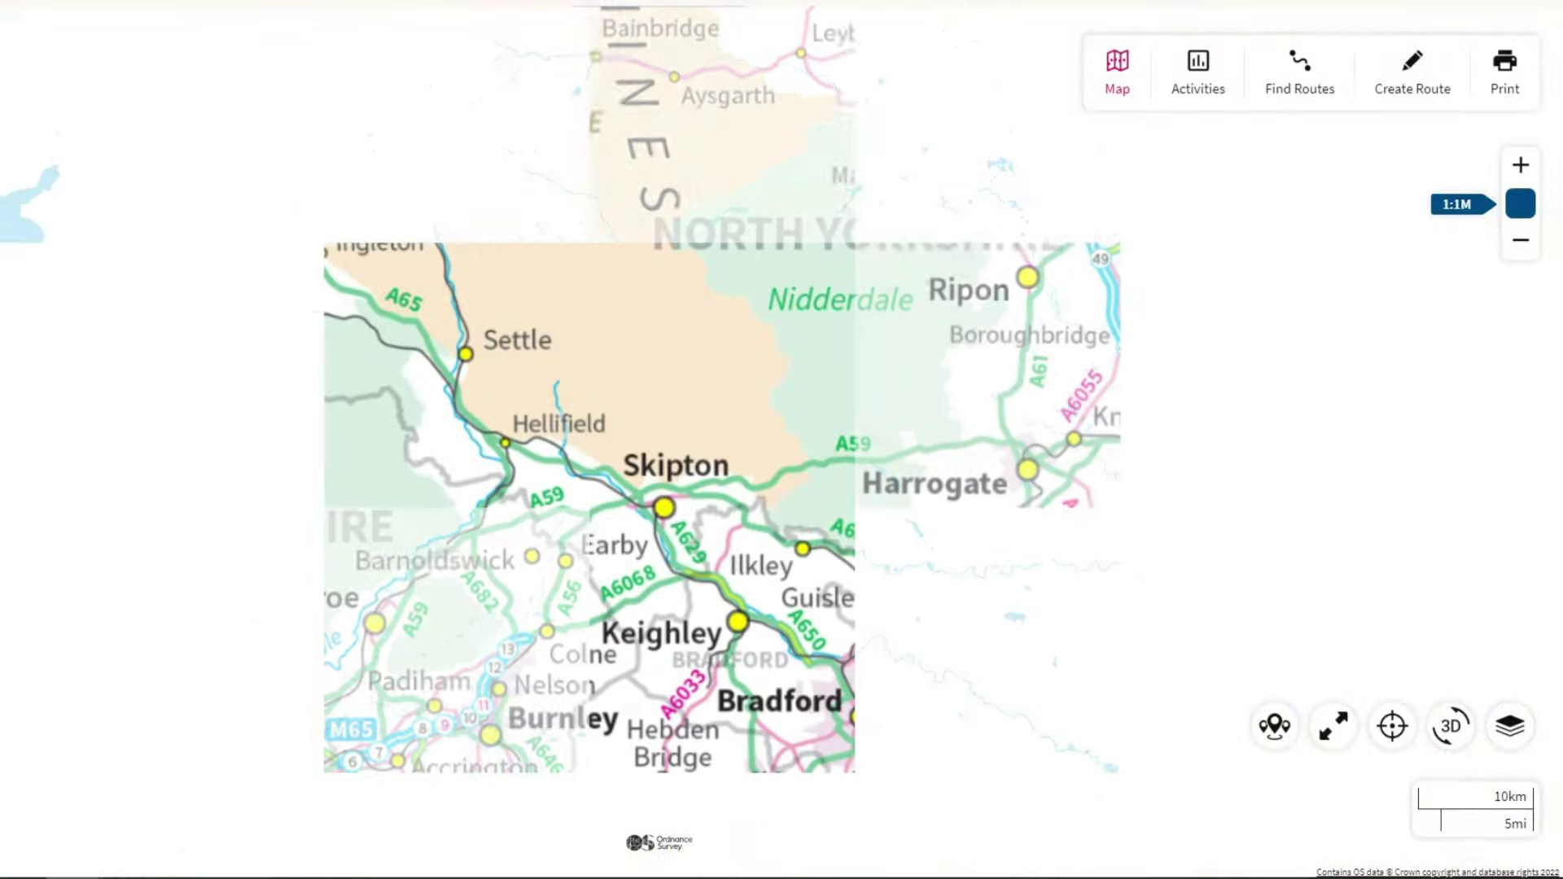
# Step: Locate the Furness area around Ulverston and Newby Bridge on the topographic map
pyautogui.moveTo(676, 464); pyautogui.dragTo(1001, 809)
pyautogui.scroll(-2, 813, 505)
pyautogui.moveTo(619, 611); pyautogui.dragTo(1143, 477)
pyautogui.scroll(-2, 969, 57)
pyautogui.moveTo(472, 440); pyautogui.dragTo(1082, 513)
pyautogui.scroll(4, 831, 415)
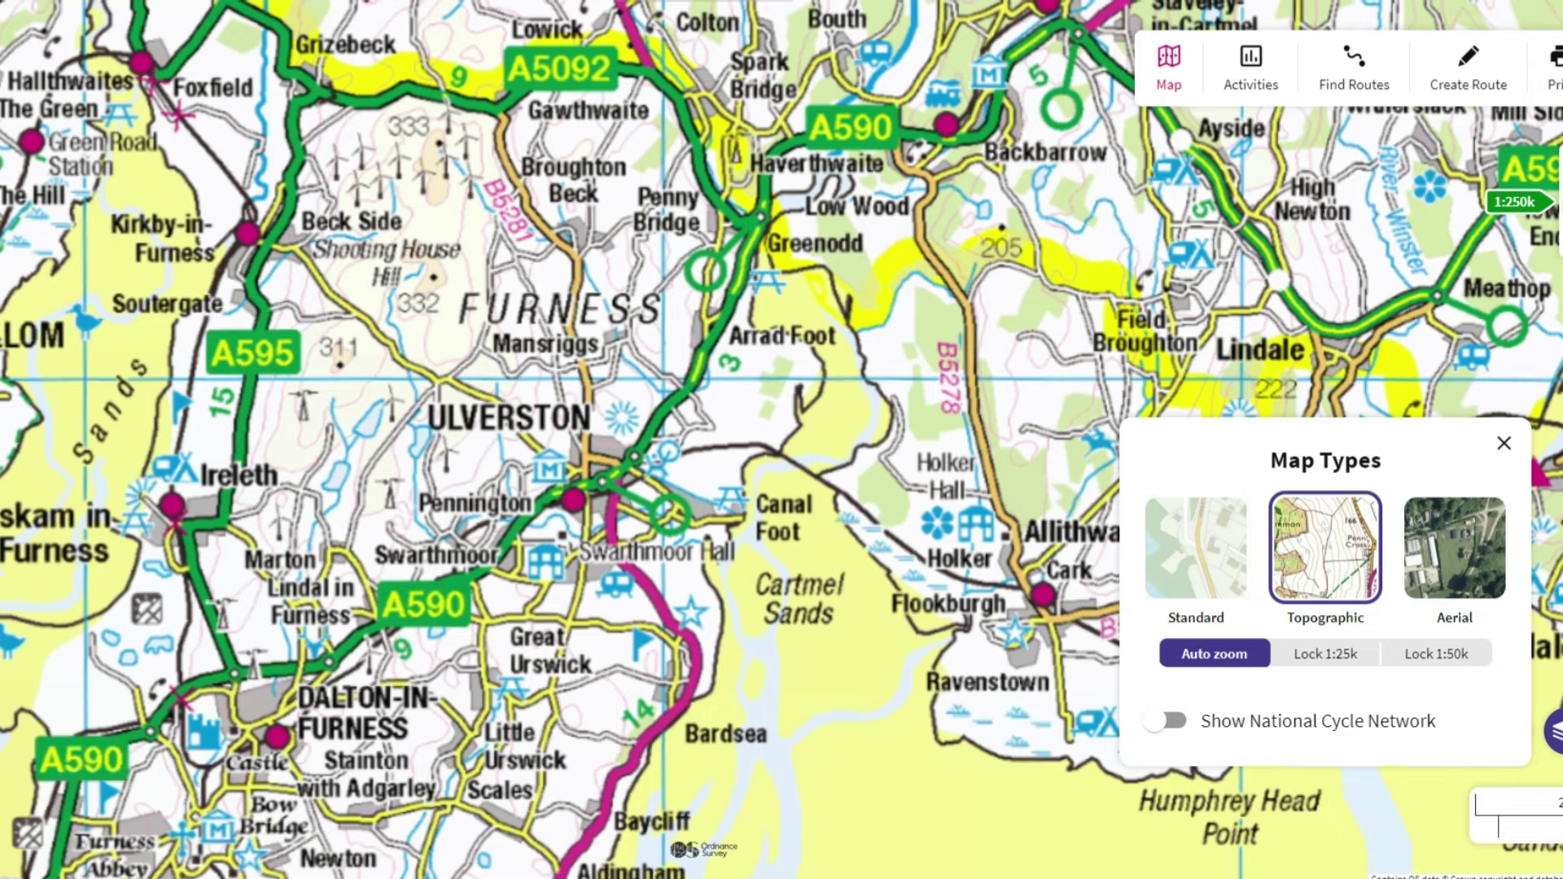
pyautogui.moveTo(781, 358); pyautogui.dragTo(783, 526)
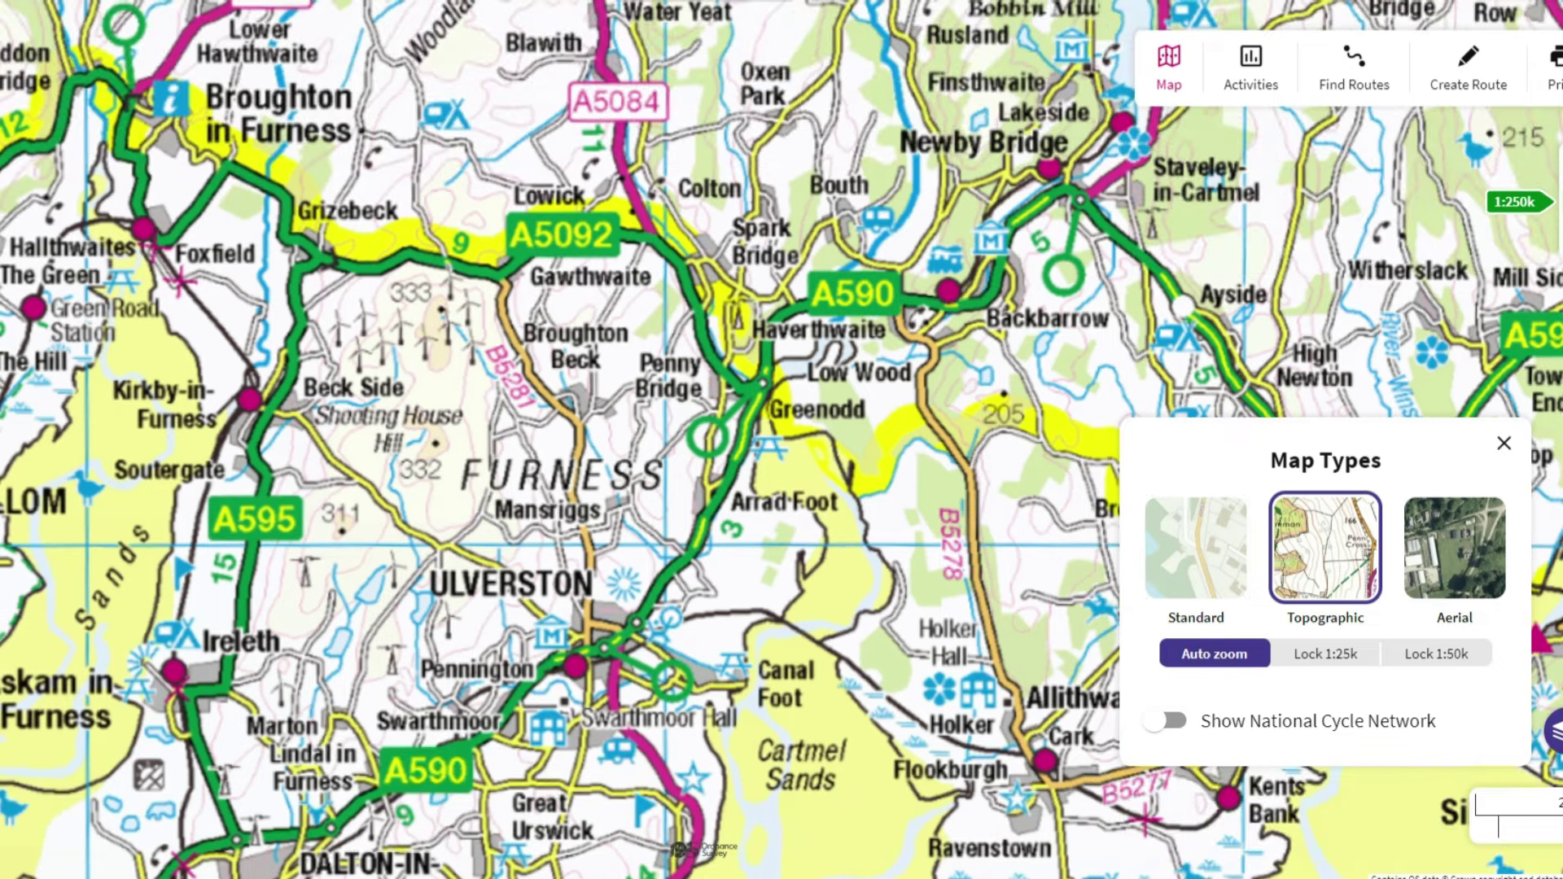
pyautogui.click(1503, 443)
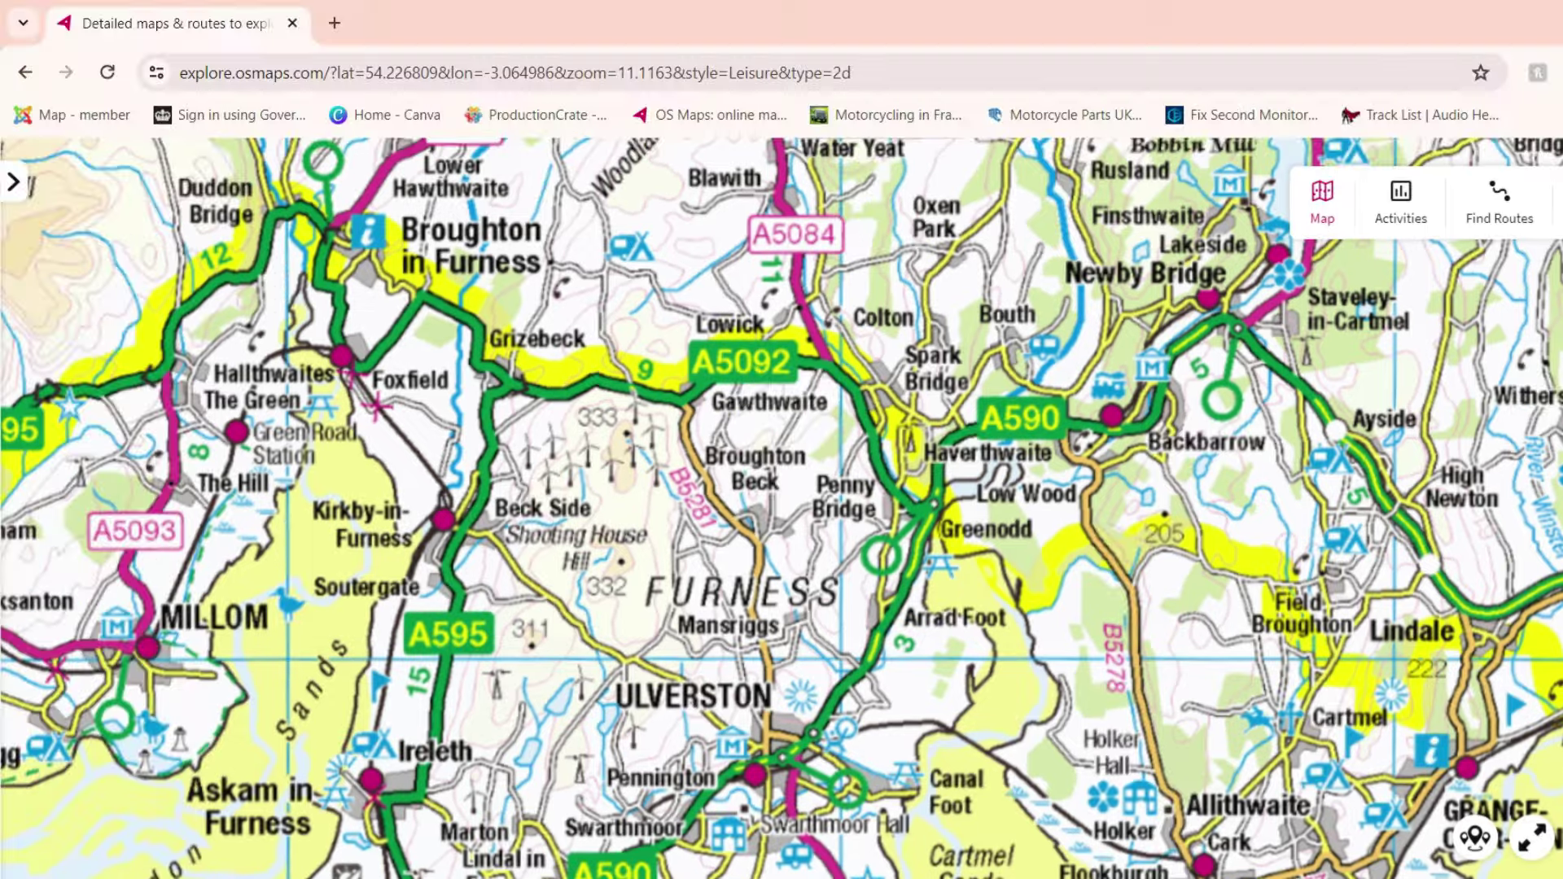
# Step: Examine the lanes and paths between Spark Bridge, Colton and Bouth on the 1:25k map
pyautogui.scroll(5, 987, 558)
pyautogui.moveTo(912, 342); pyautogui.dragTo(977, 774)
pyautogui.scroll(4, 994, 561)
pyautogui.moveTo(854, 749); pyautogui.dragTo(1097, 208)
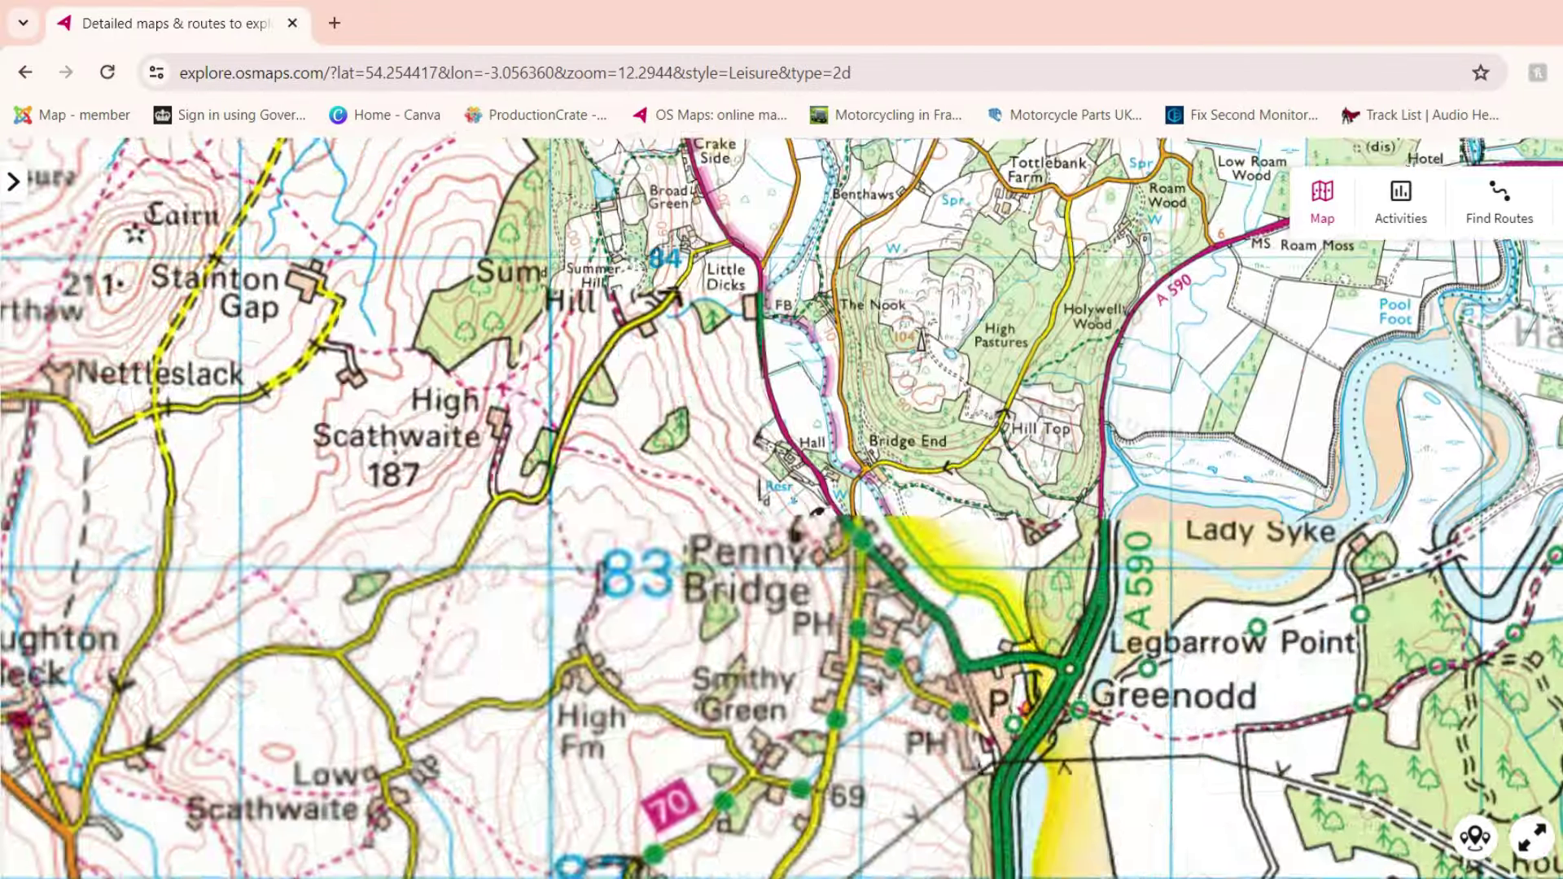
pyautogui.moveTo(896, 310); pyautogui.dragTo(672, 567)
pyautogui.moveTo(896, 342); pyautogui.dragTo(717, 577)
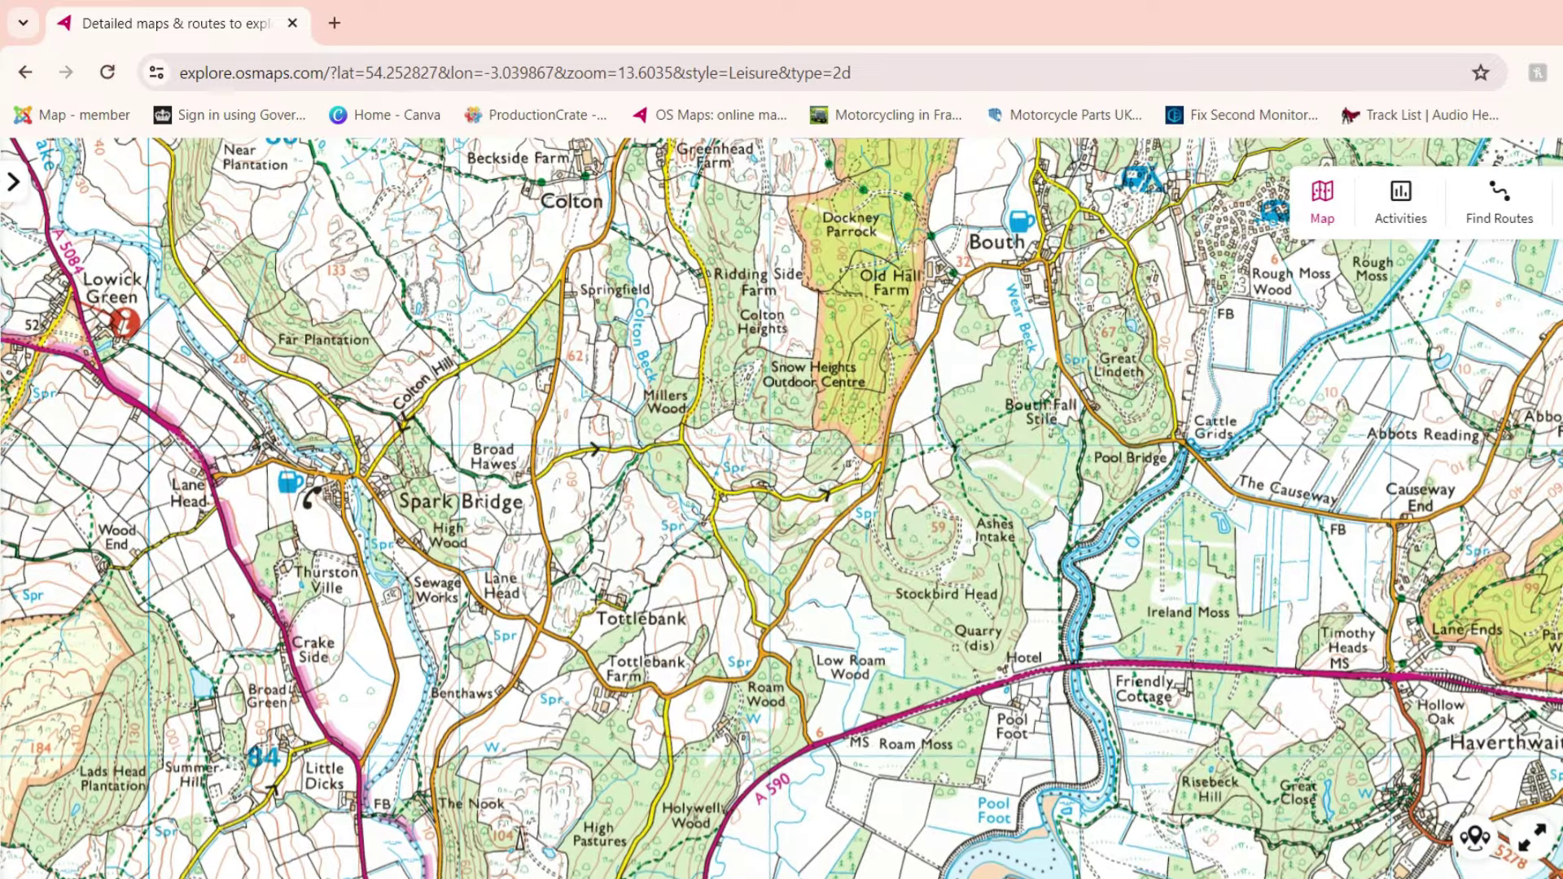
pyautogui.moveTo(945, 778); pyautogui.dragTo(1004, 840)
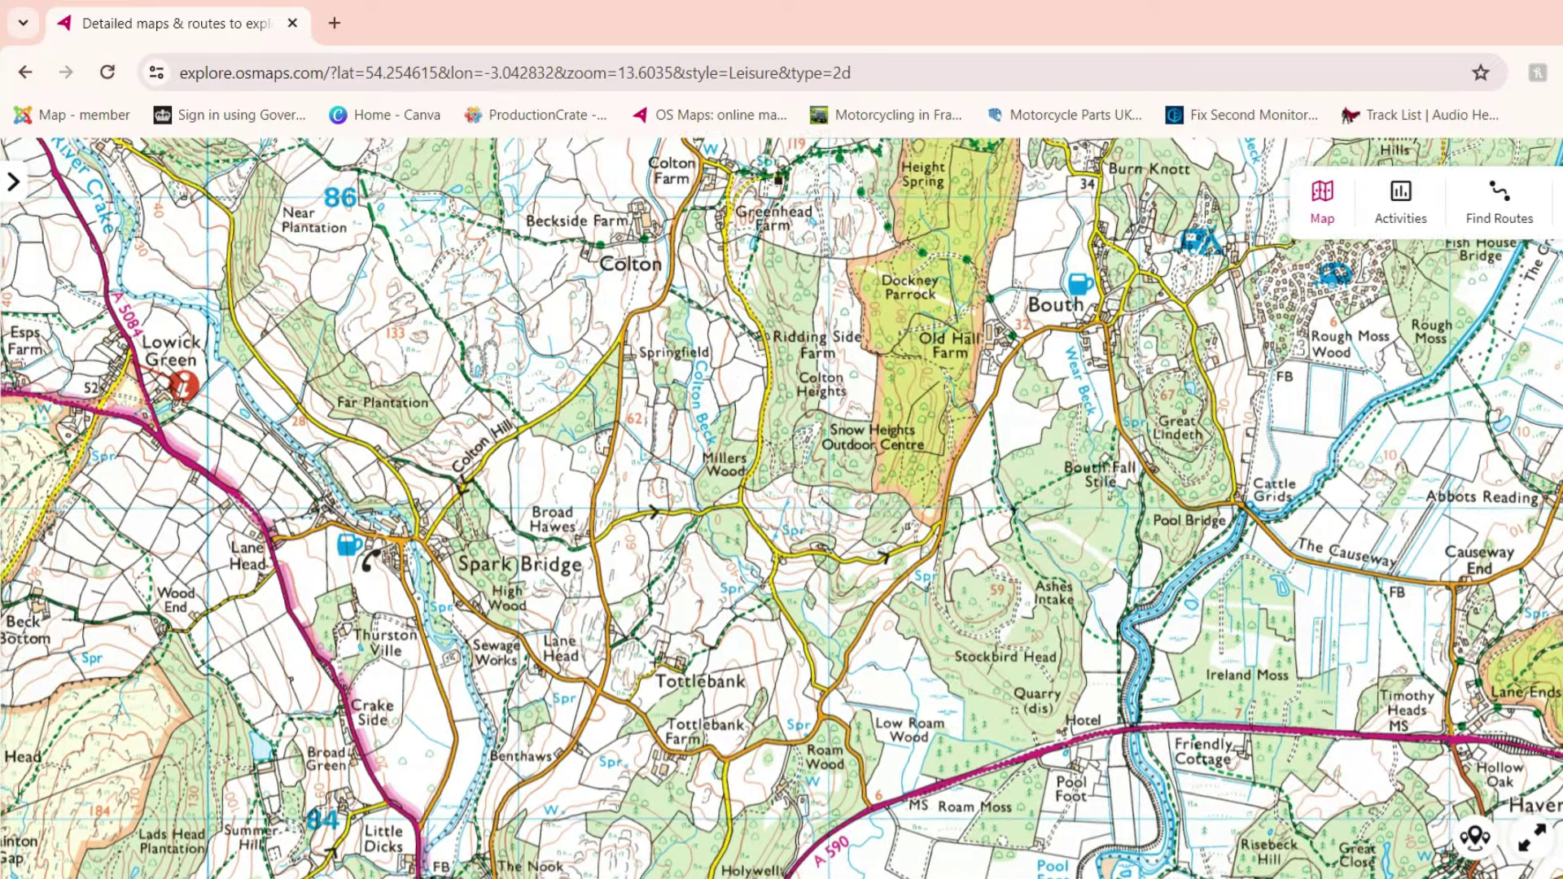
pyautogui.scroll(5, 918, 623)
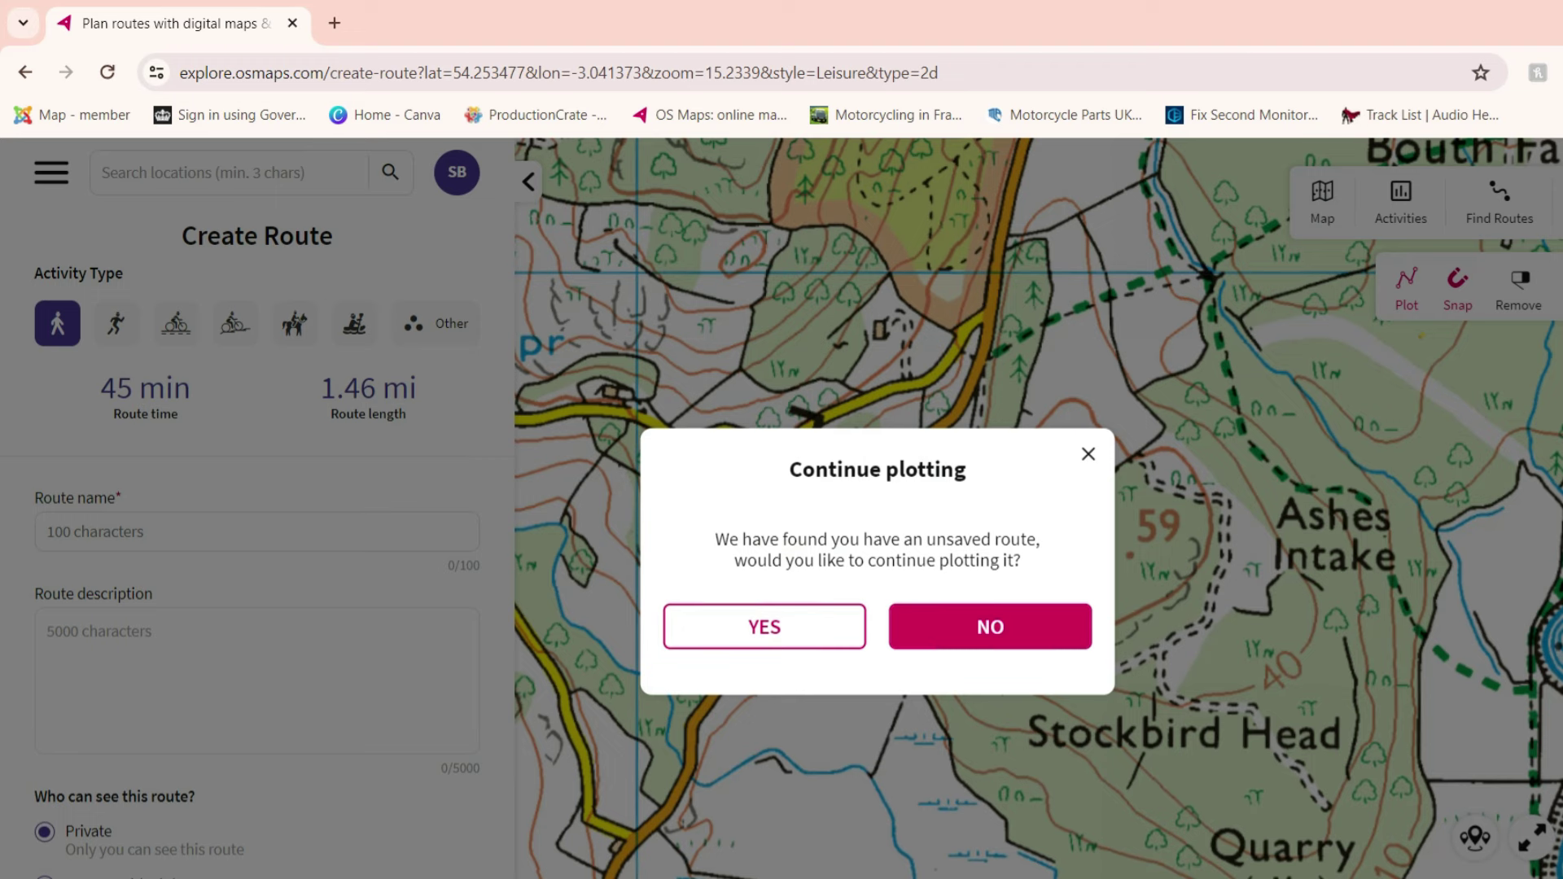
# Step: Start a new route instead of continuing the unsaved one, and set the activity type to mountain biking
pyautogui.click(990, 627)
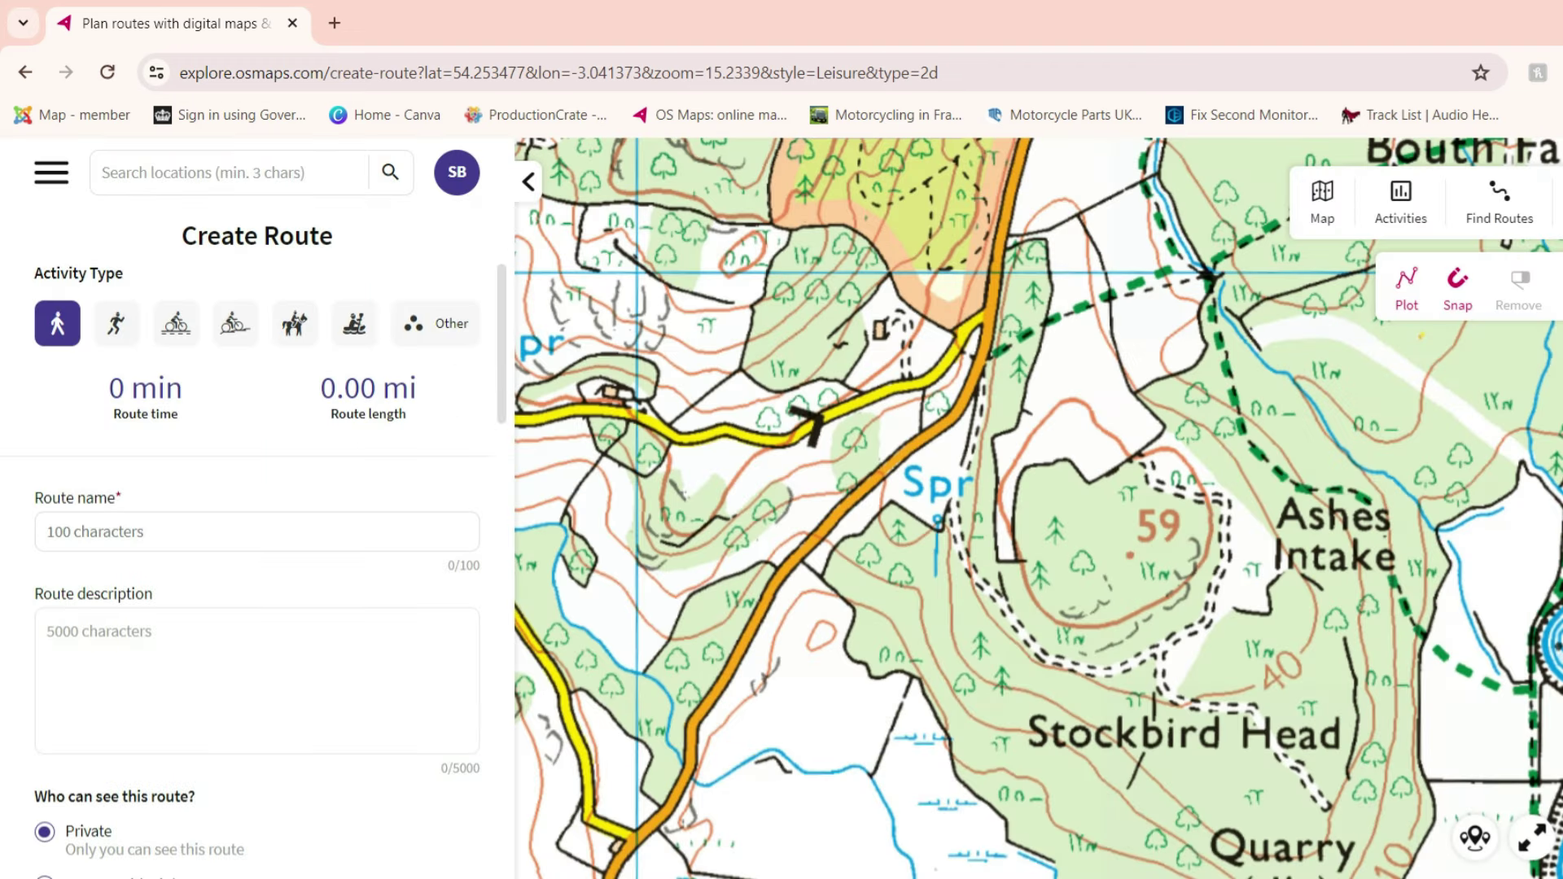
pyautogui.click(235, 323)
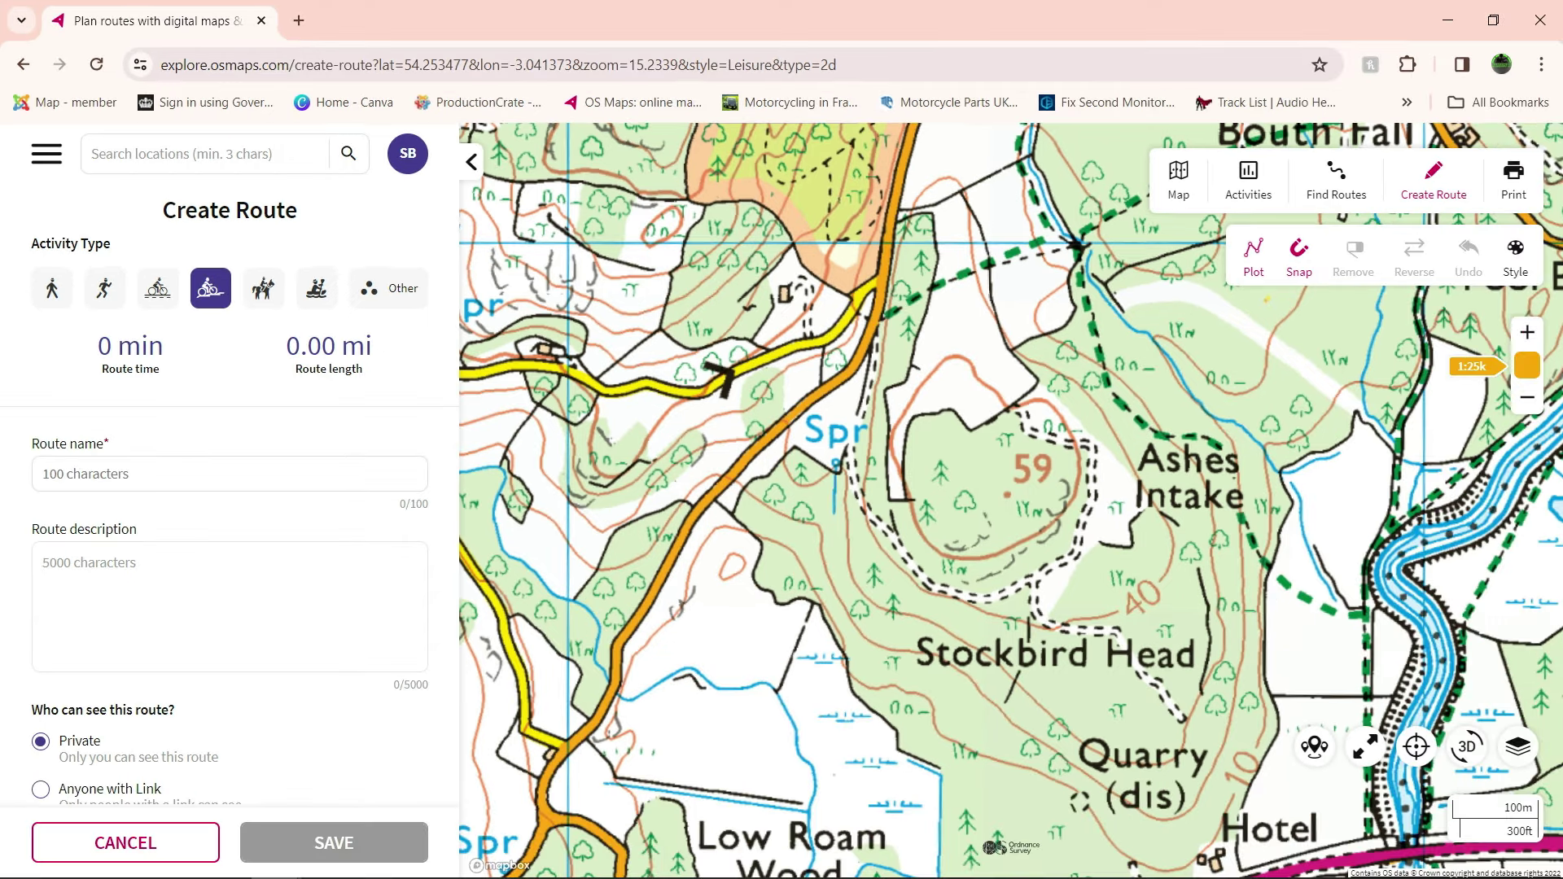
# Step: Start the route at the road junction south of Snow Heights Outdoor Centre and plot it along the road to Old Hall Farm
pyautogui.scroll(-3, 954, 467)
pyautogui.moveTo(953, 467); pyautogui.dragTo(942, 684)
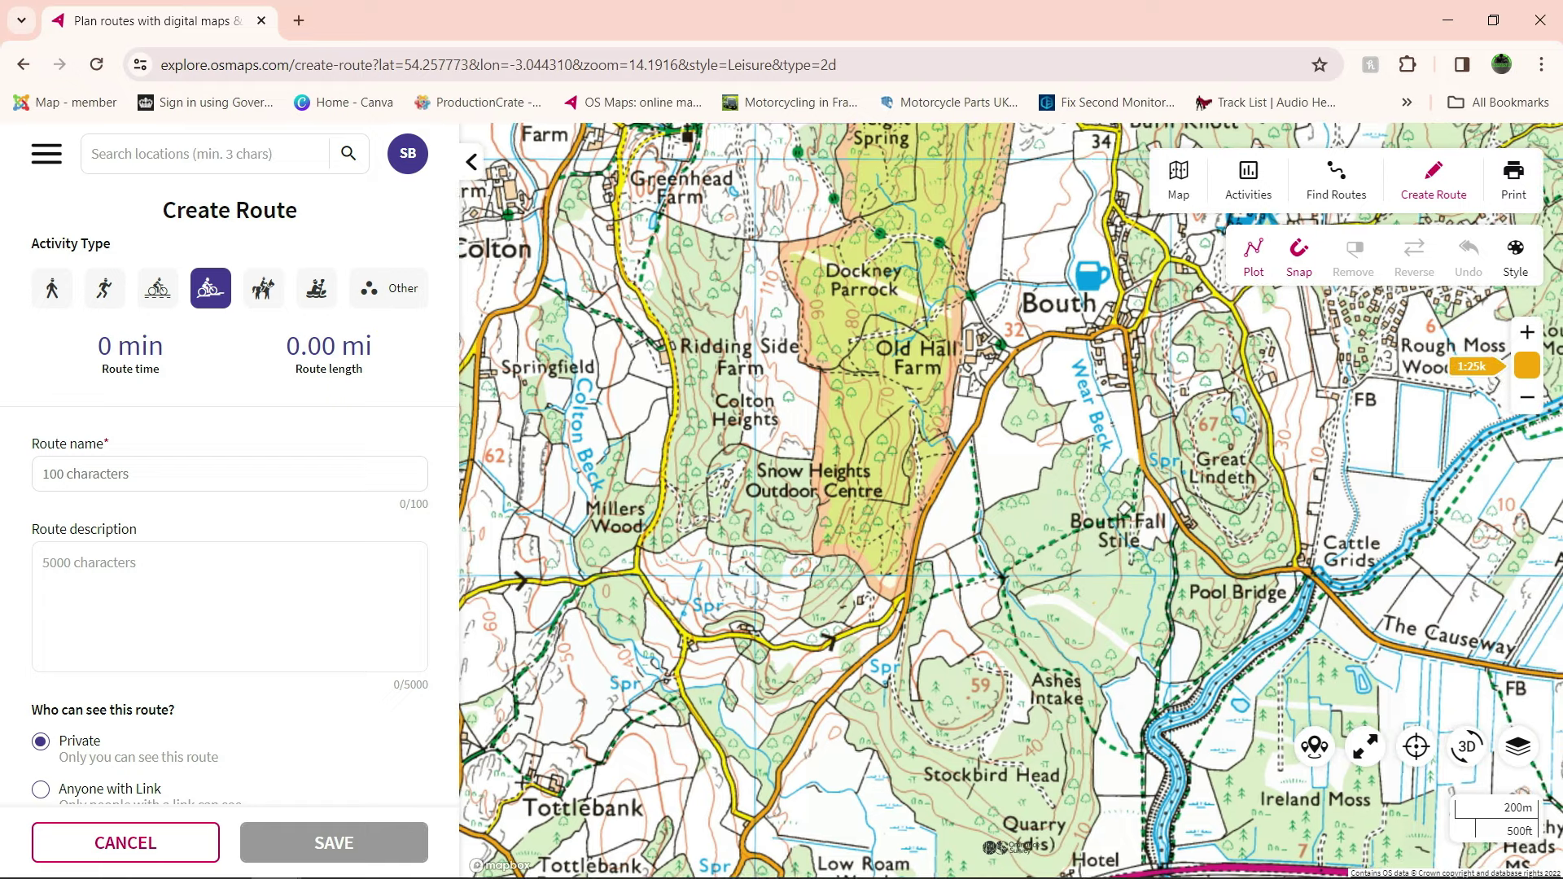
pyautogui.scroll(3, 890, 606)
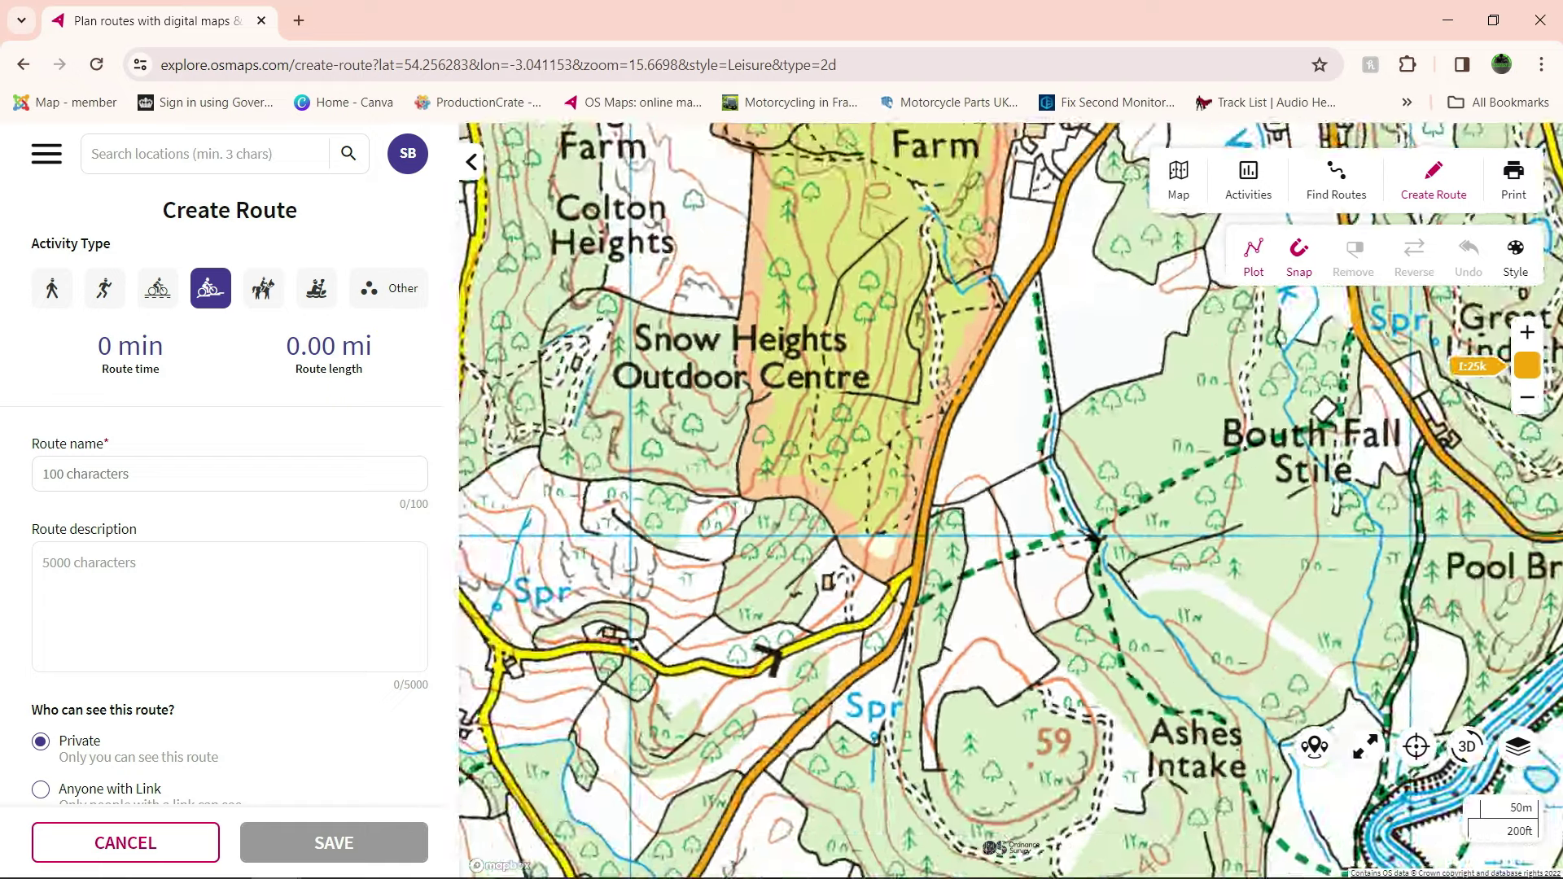
pyautogui.scroll(-2, 957, 578)
pyautogui.moveTo(956, 578); pyautogui.dragTo(990, 397)
pyautogui.scroll(1, 962, 370)
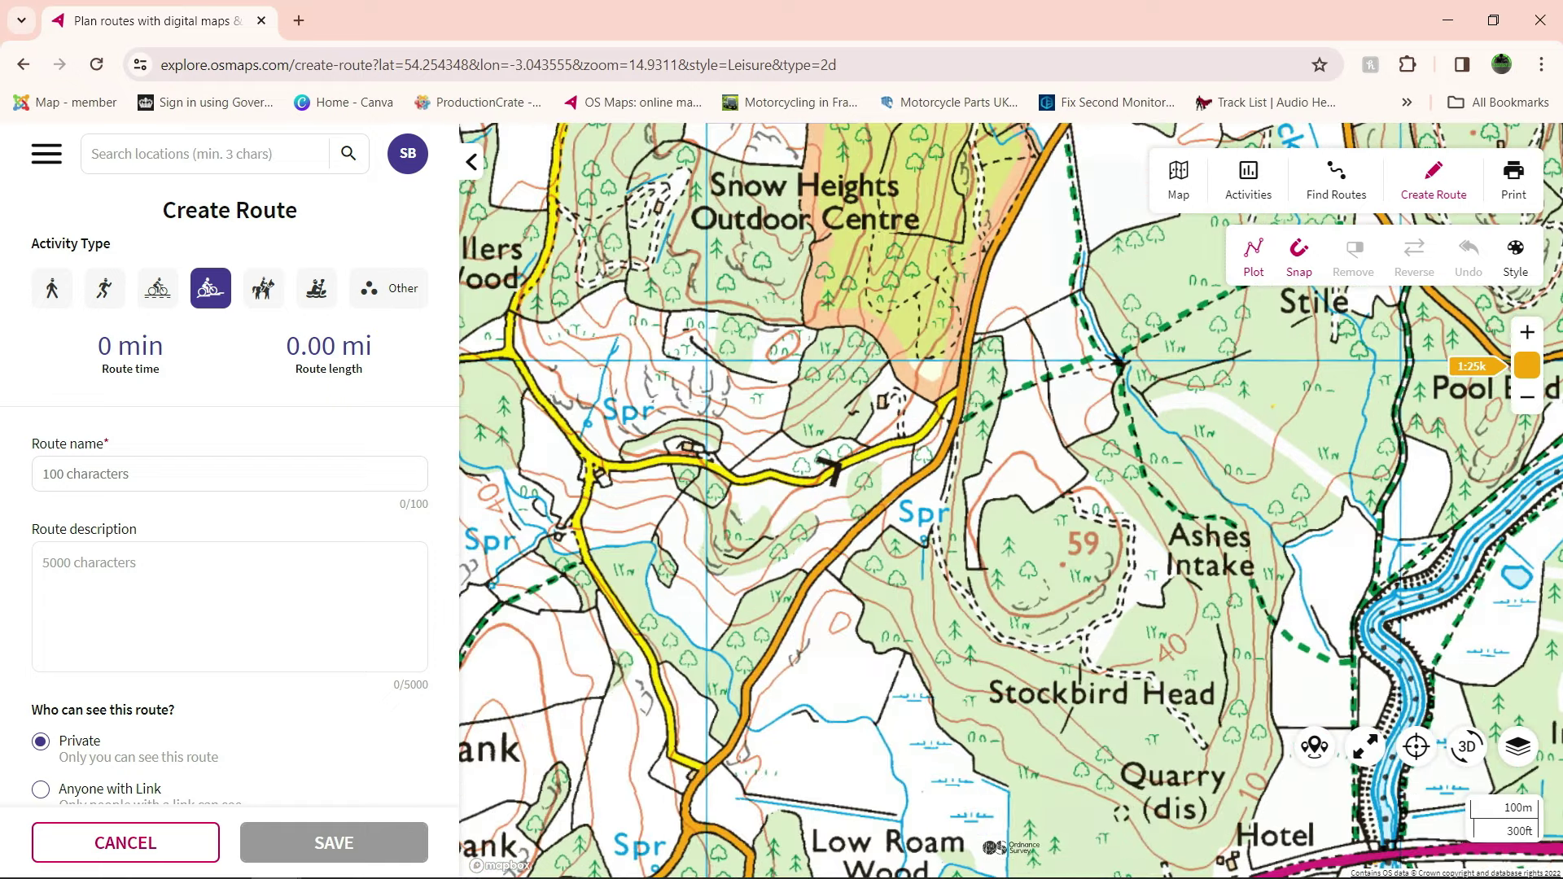
pyautogui.click(962, 371)
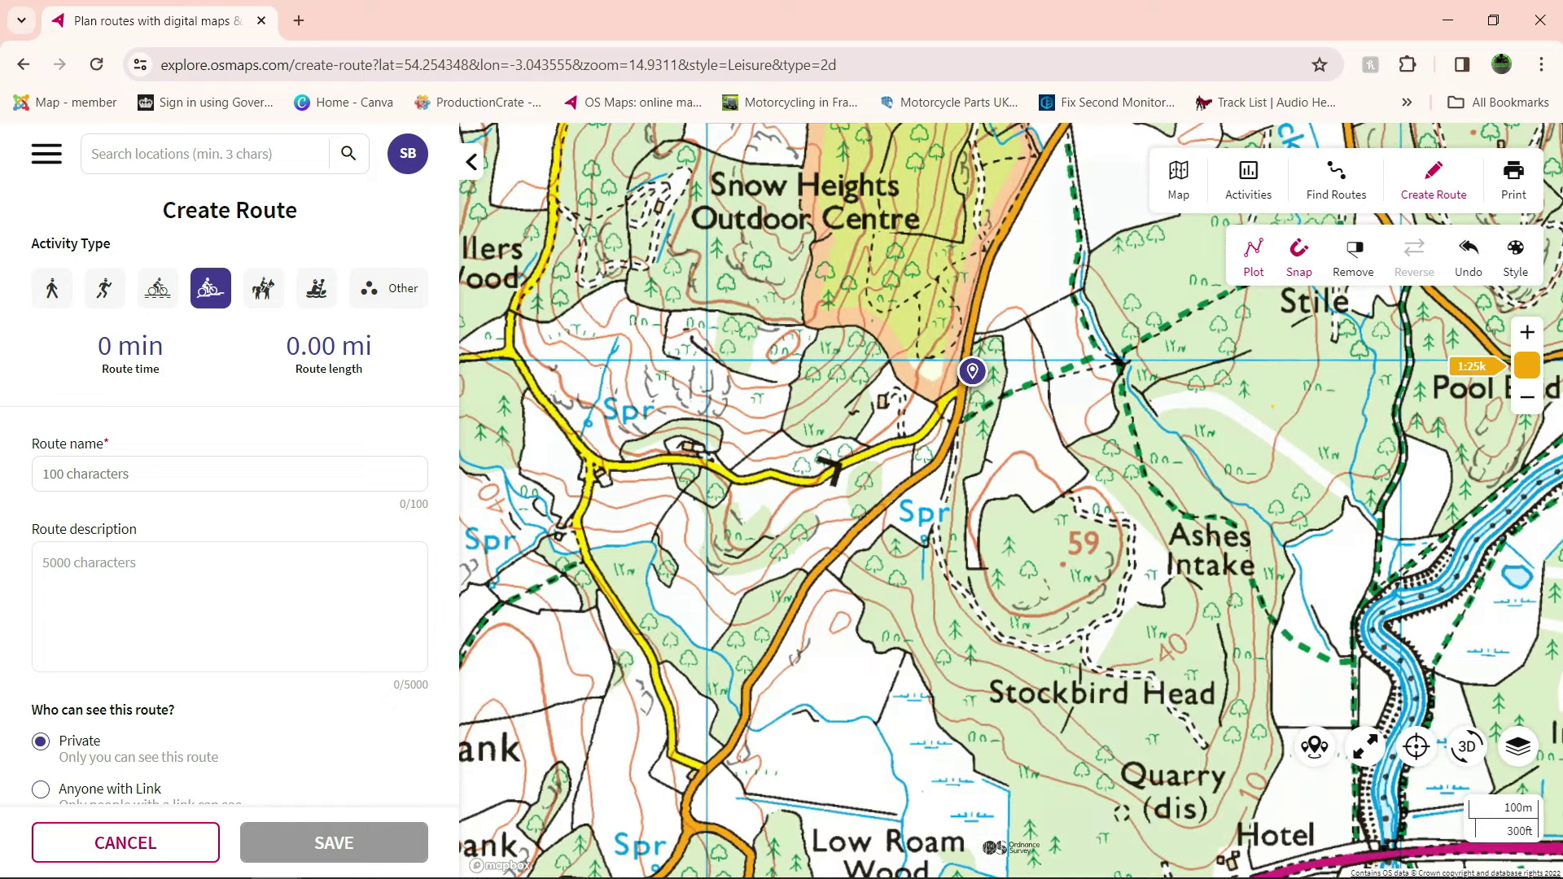
pyautogui.moveTo(963, 370); pyautogui.dragTo(744, 833)
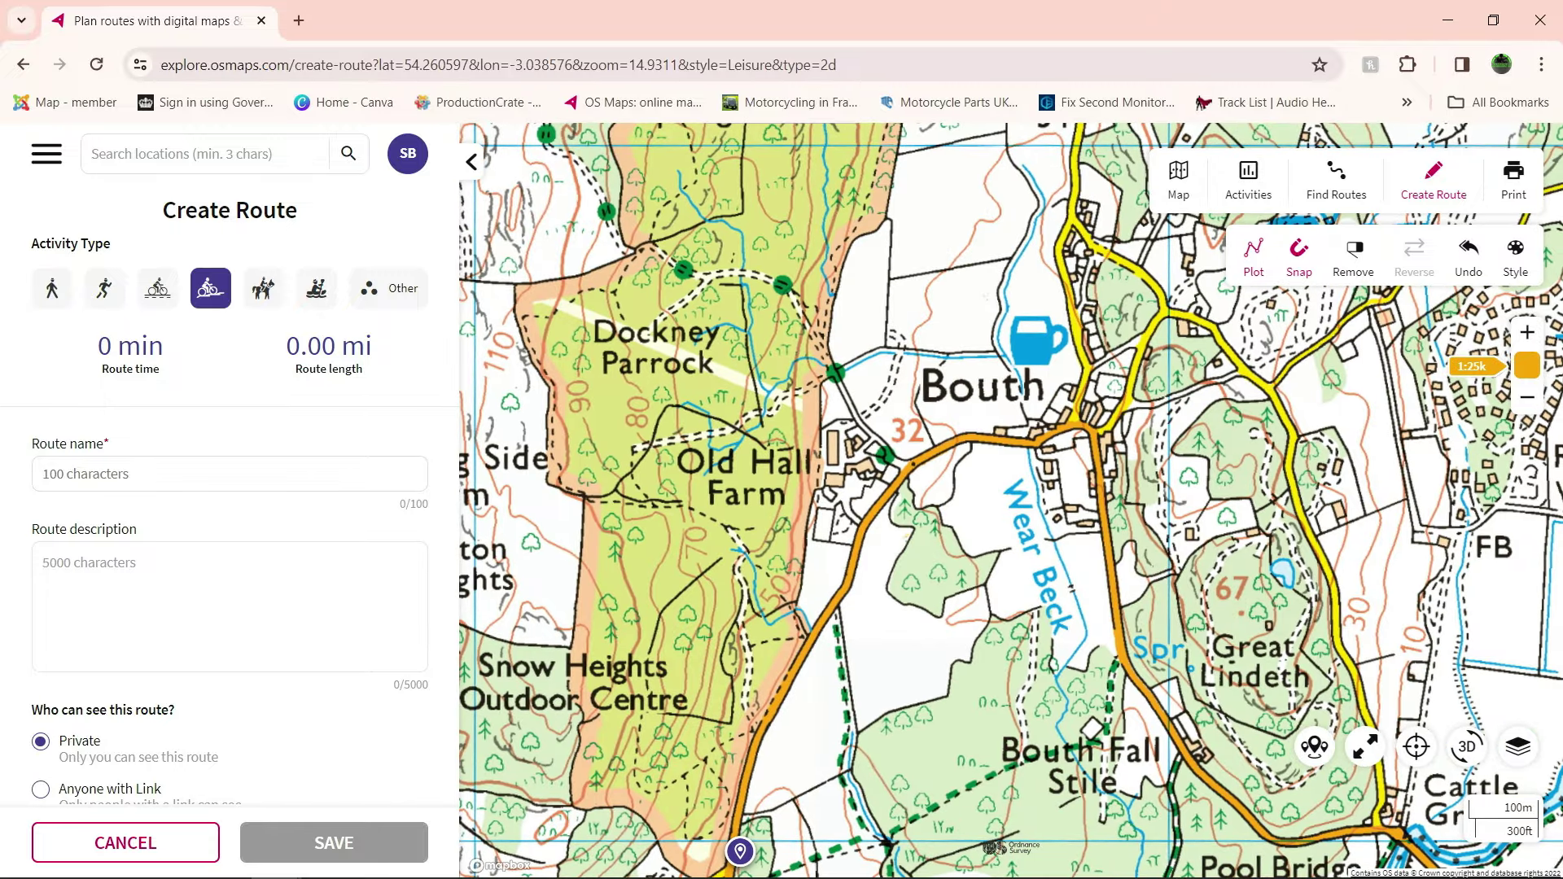
pyautogui.click(874, 509)
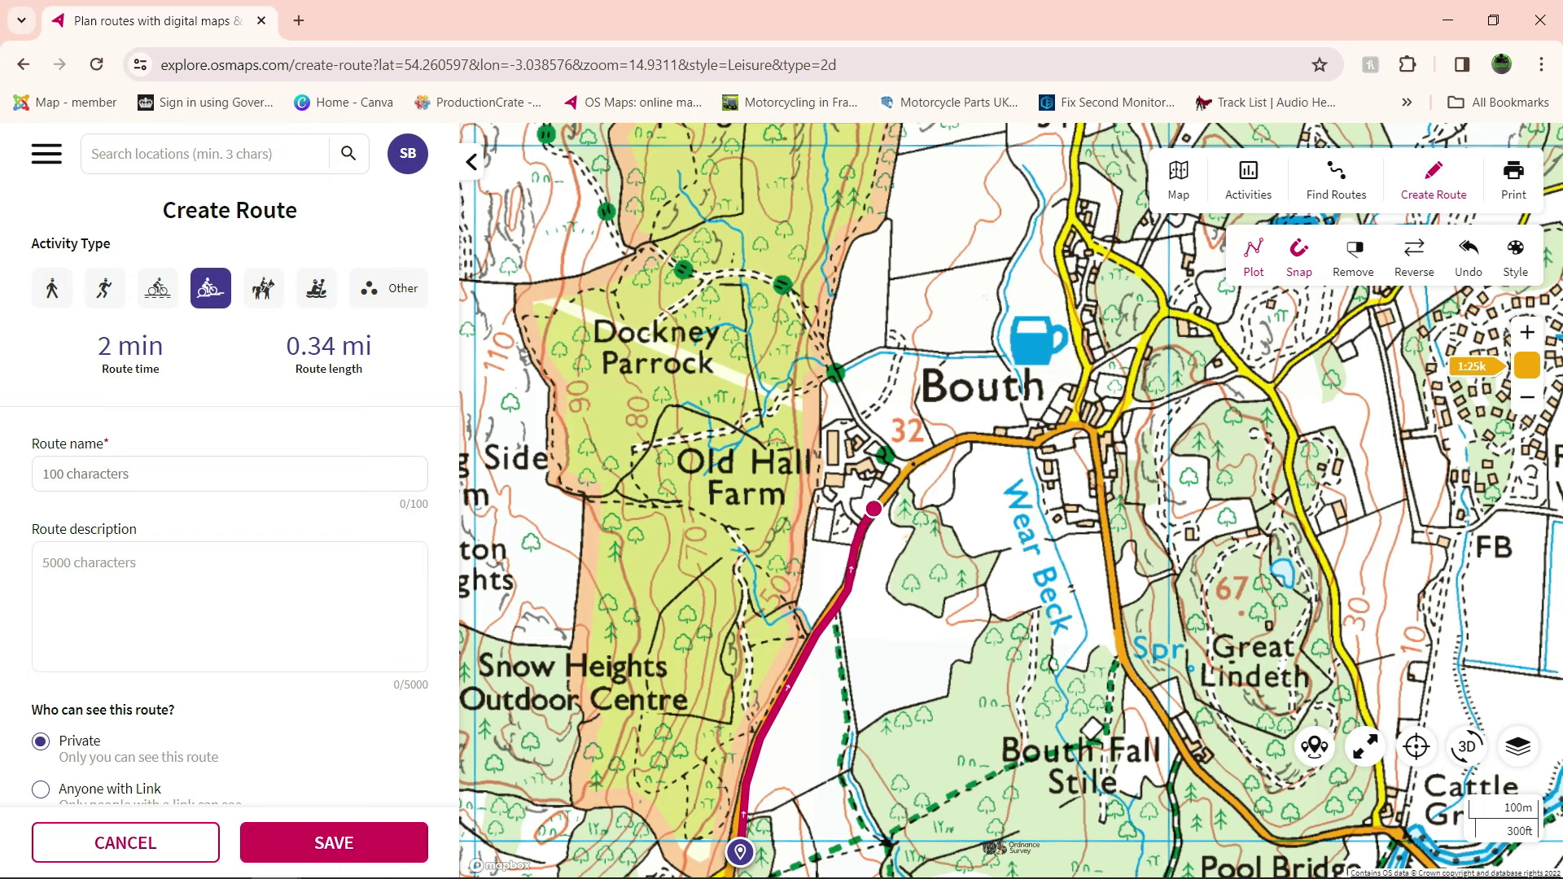
# Step: Extend the route from Old Hall Farm past Dockney Parrock and along the path to the byway east of Greenhead Farm
pyautogui.click(810, 336)
pyautogui.click(701, 272)
pyautogui.scroll(3, 700, 272)
pyautogui.click(471, 161)
pyautogui.moveTo(714, 213); pyautogui.dragTo(836, 577)
pyautogui.scroll(2, 837, 577)
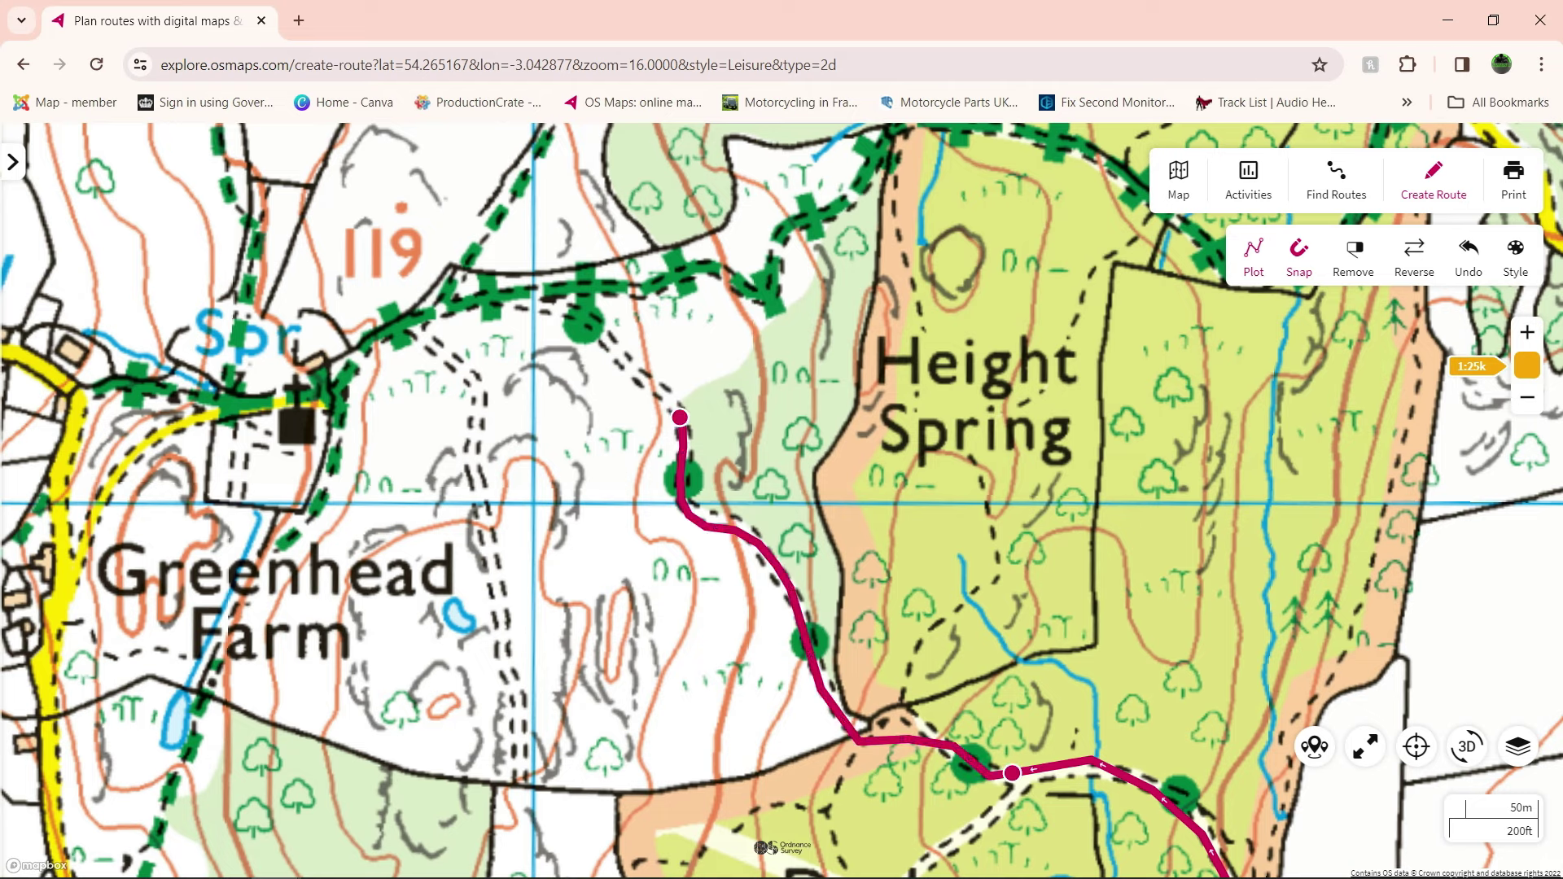
pyautogui.click(550, 309)
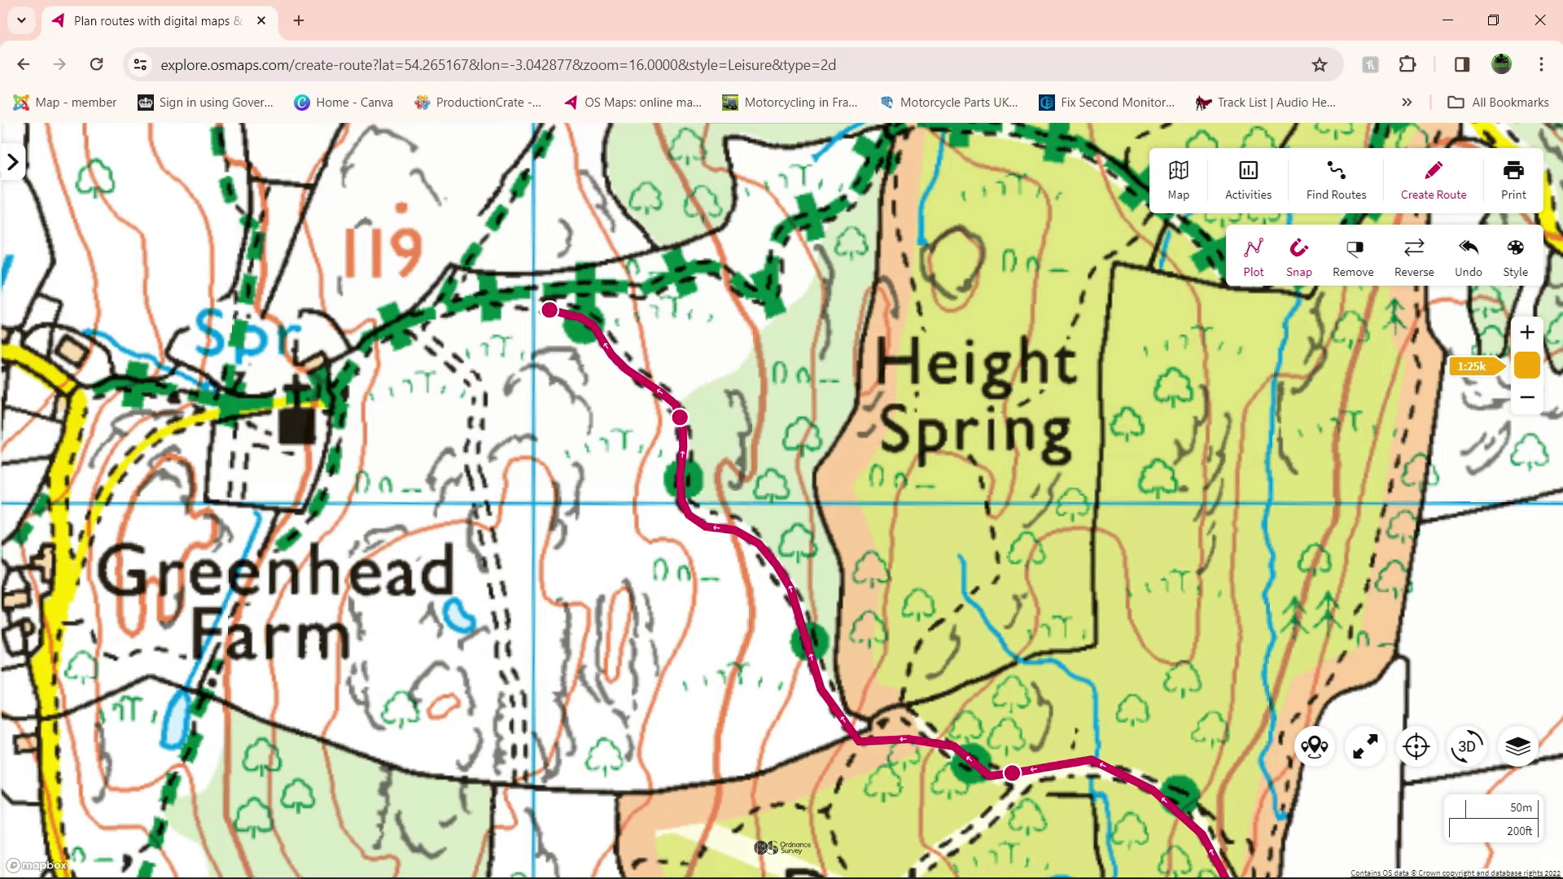
# Step: Continue the route east along the byway through Moss Wood to the yellow road by Black Knotts Plantation
pyautogui.moveTo(716, 366); pyautogui.dragTo(774, 589)
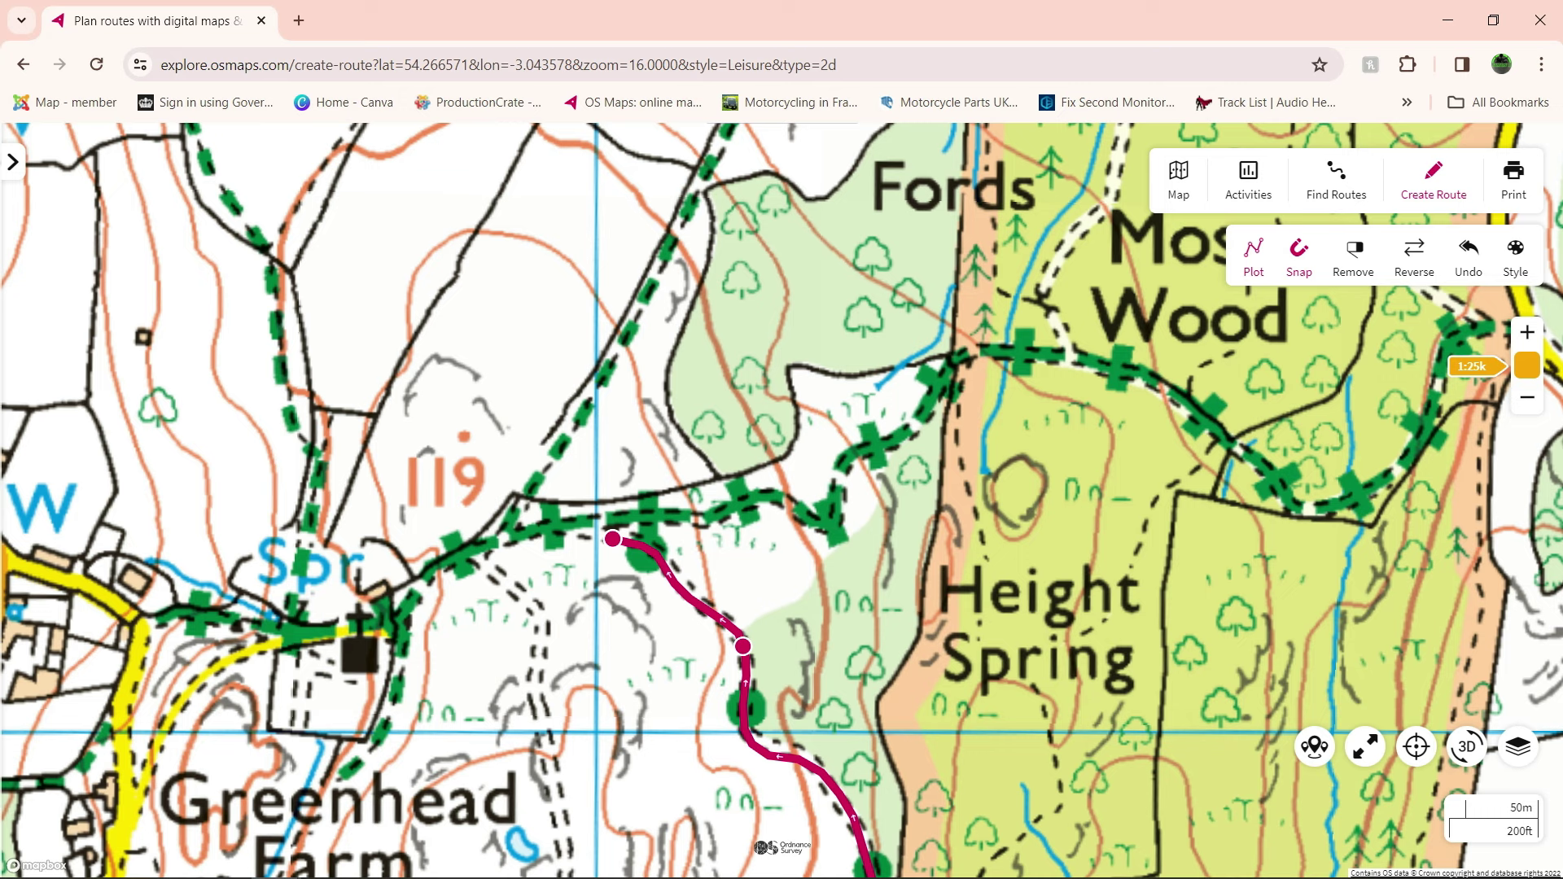
pyautogui.click(723, 520)
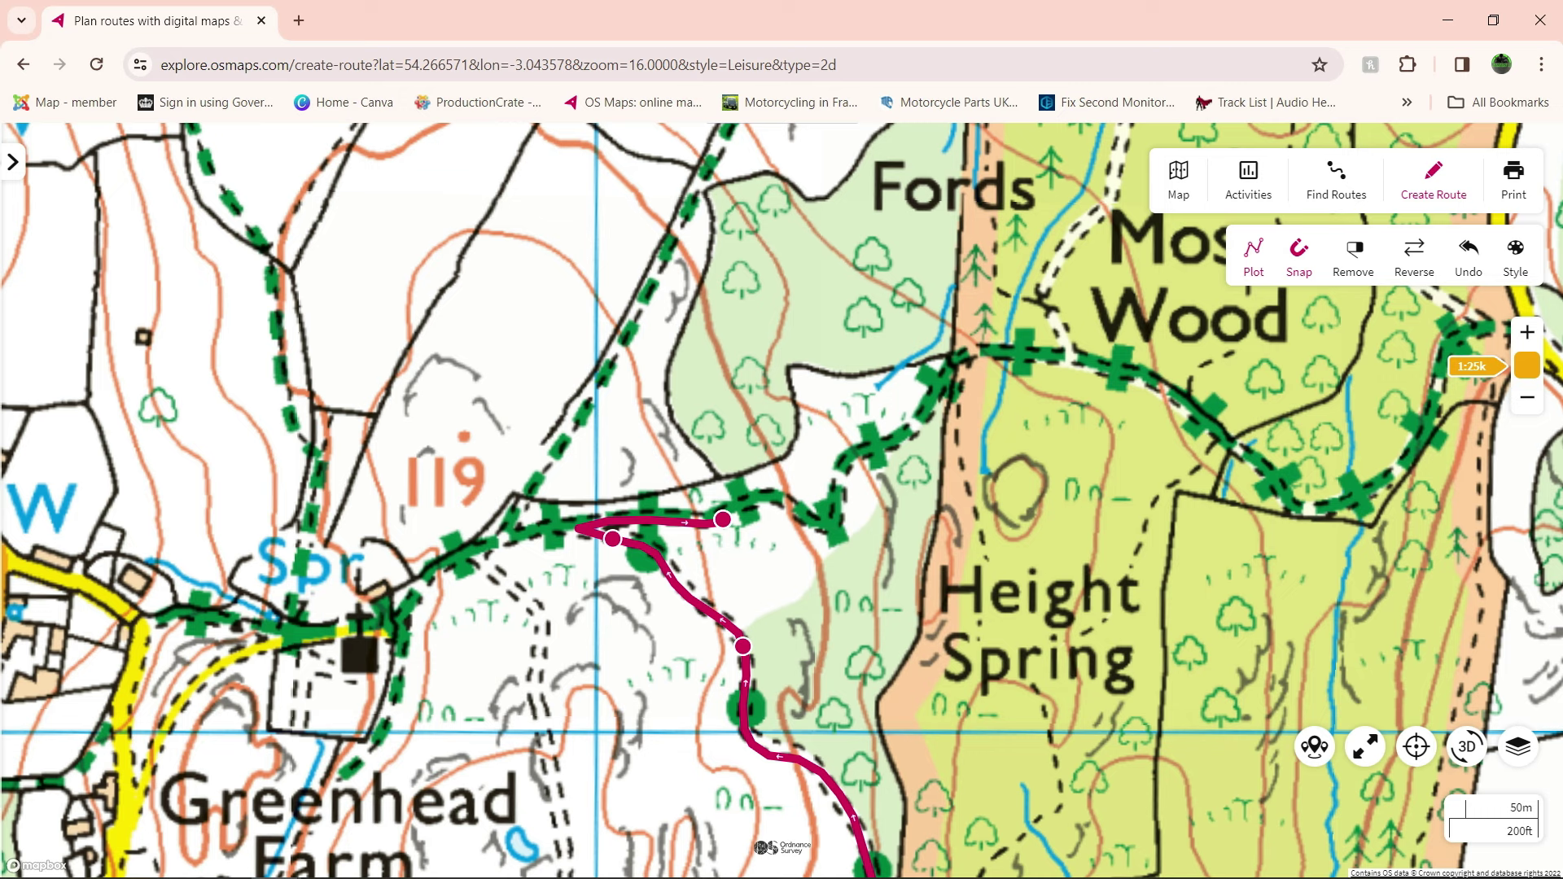
pyautogui.click(855, 463)
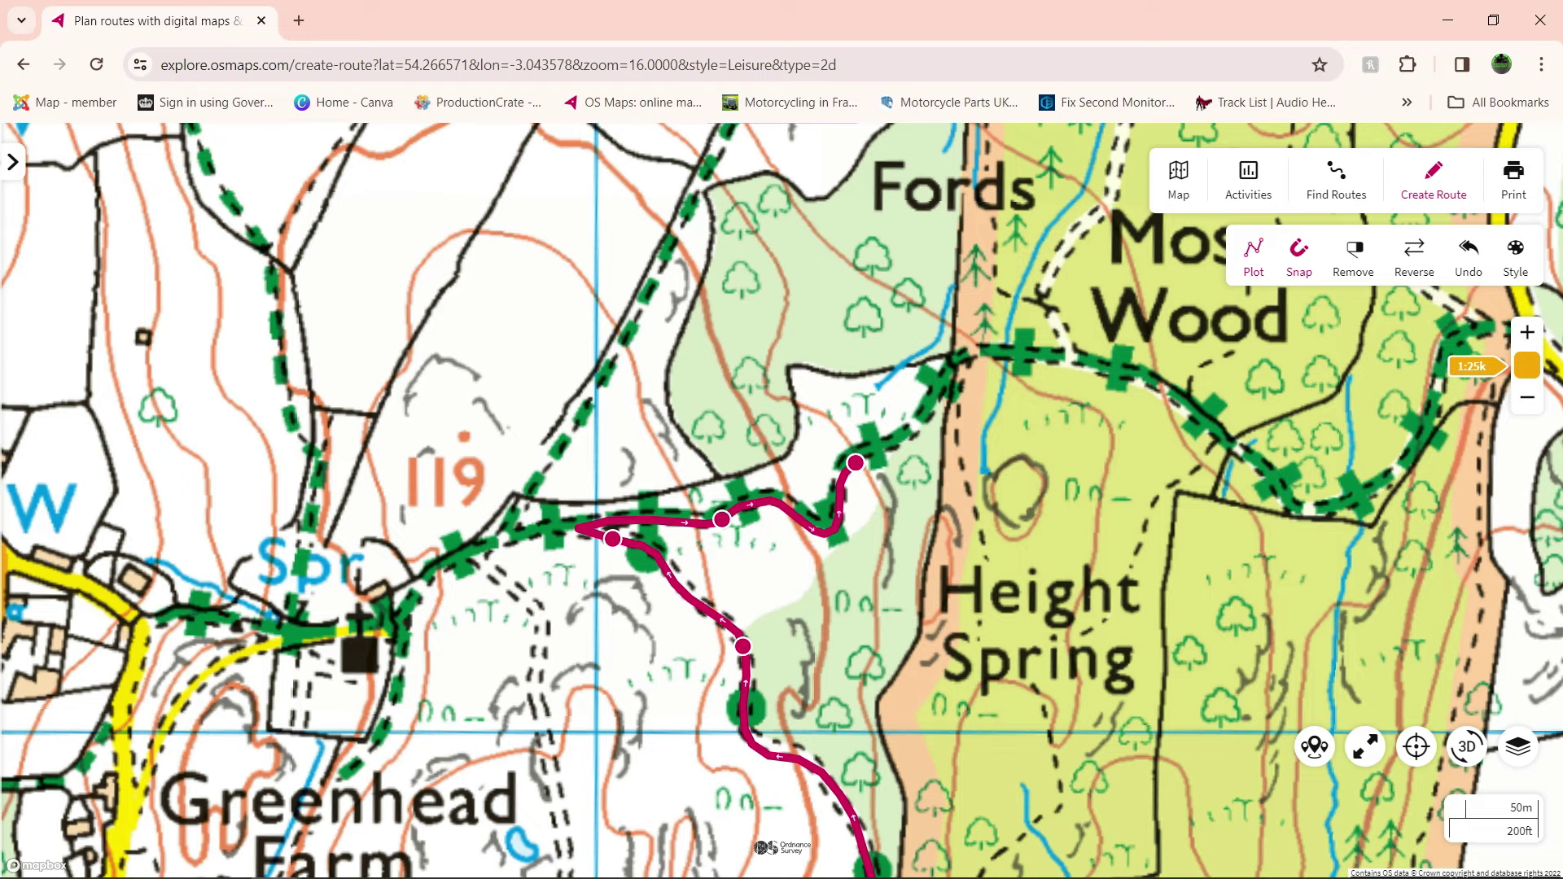
pyautogui.click(1132, 378)
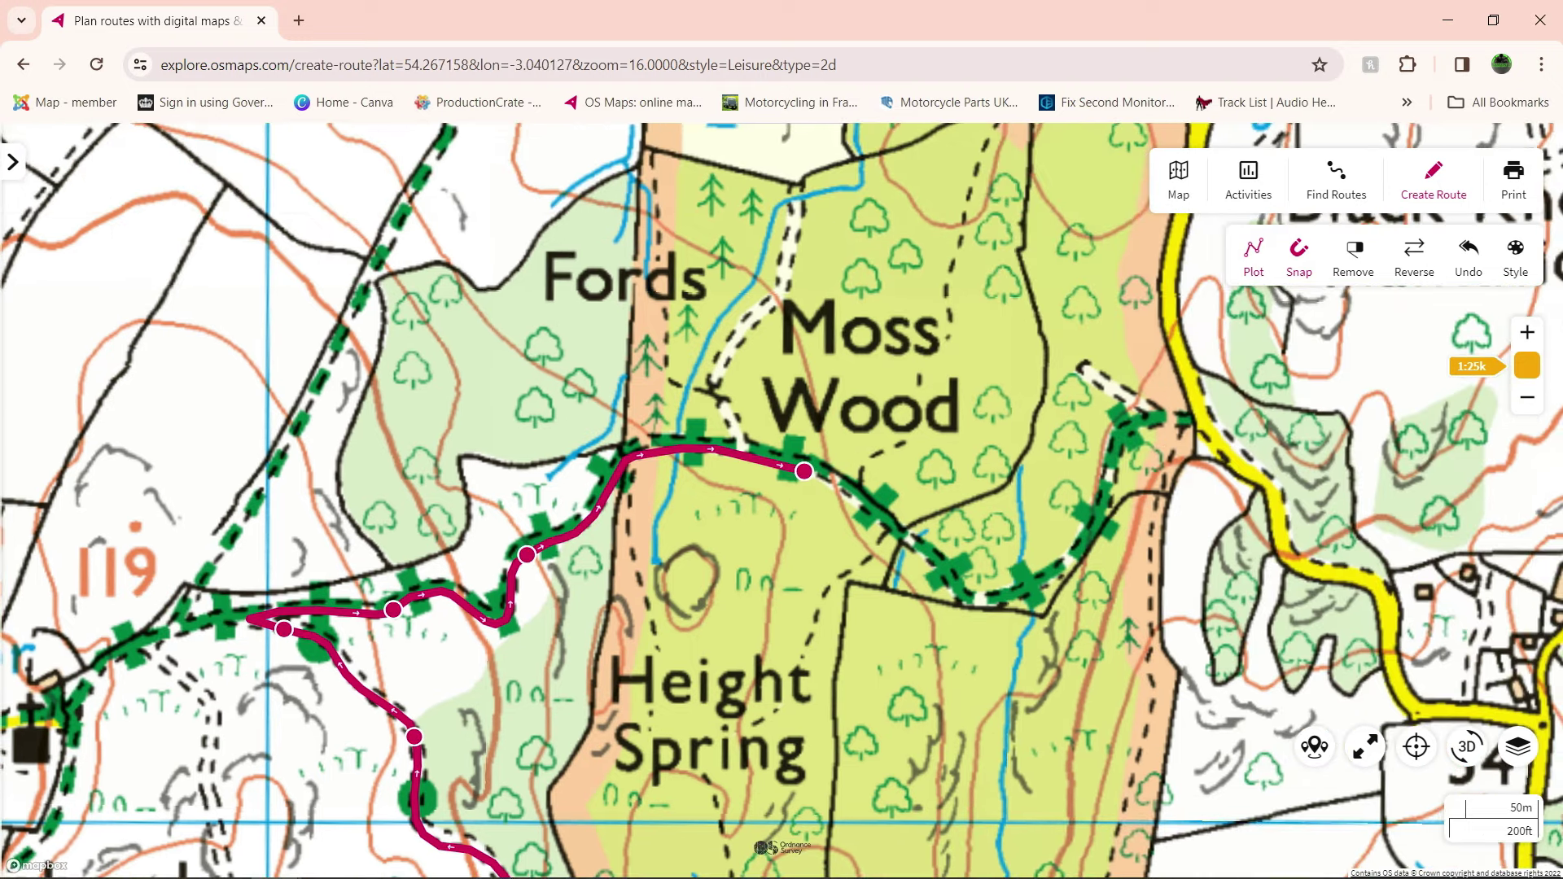
pyautogui.click(1199, 419)
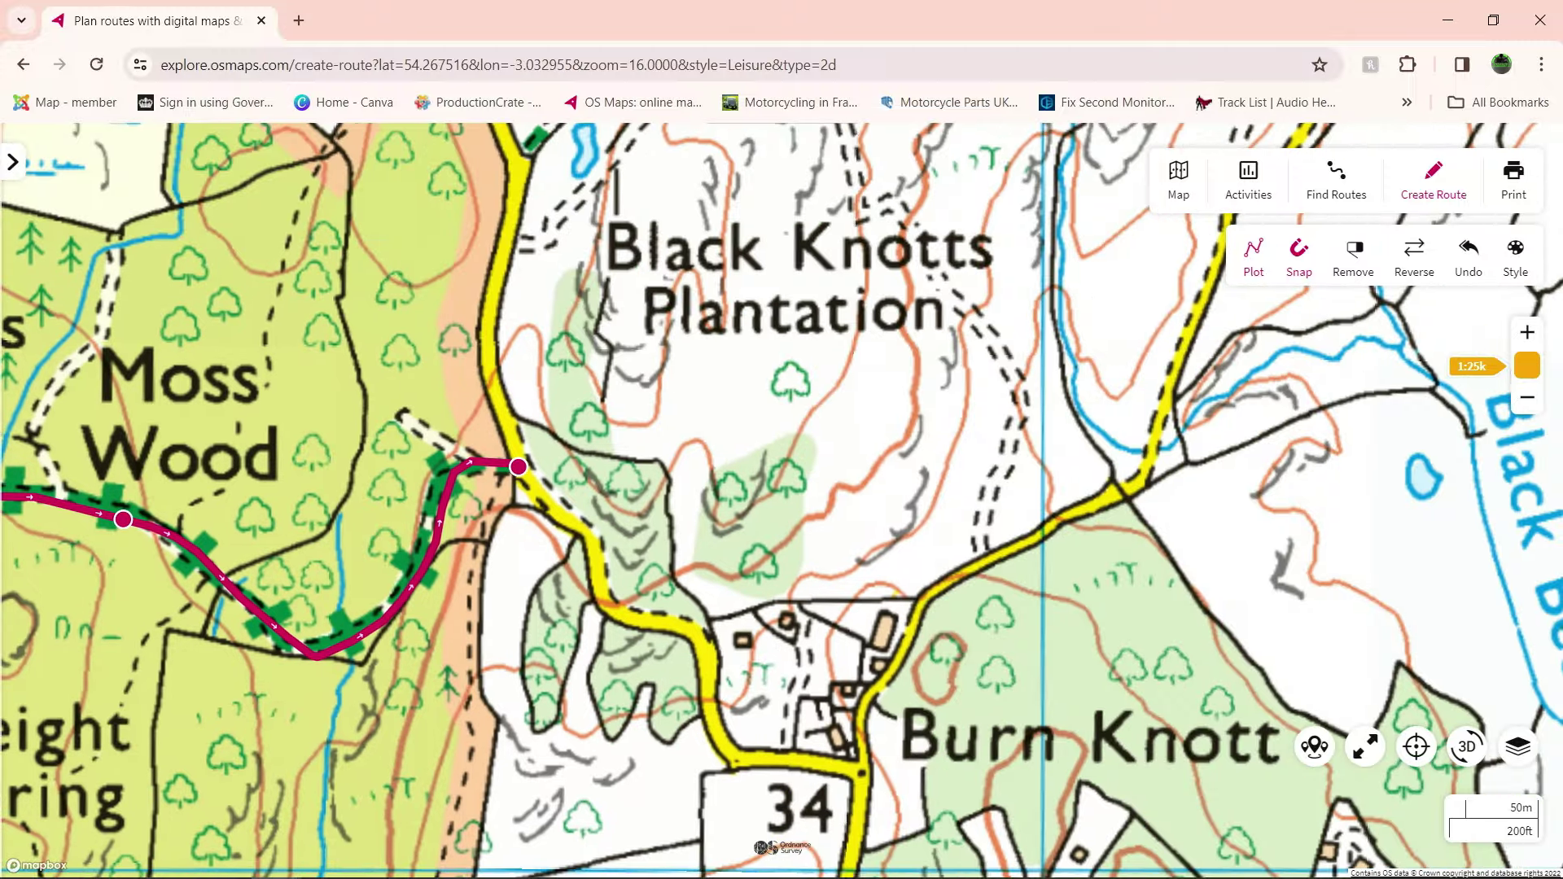
# Step: Plot the route along the roads past Burn Knott and north to the lane beside Crooks Pastures
pyautogui.scroll(-5, 768, 541)
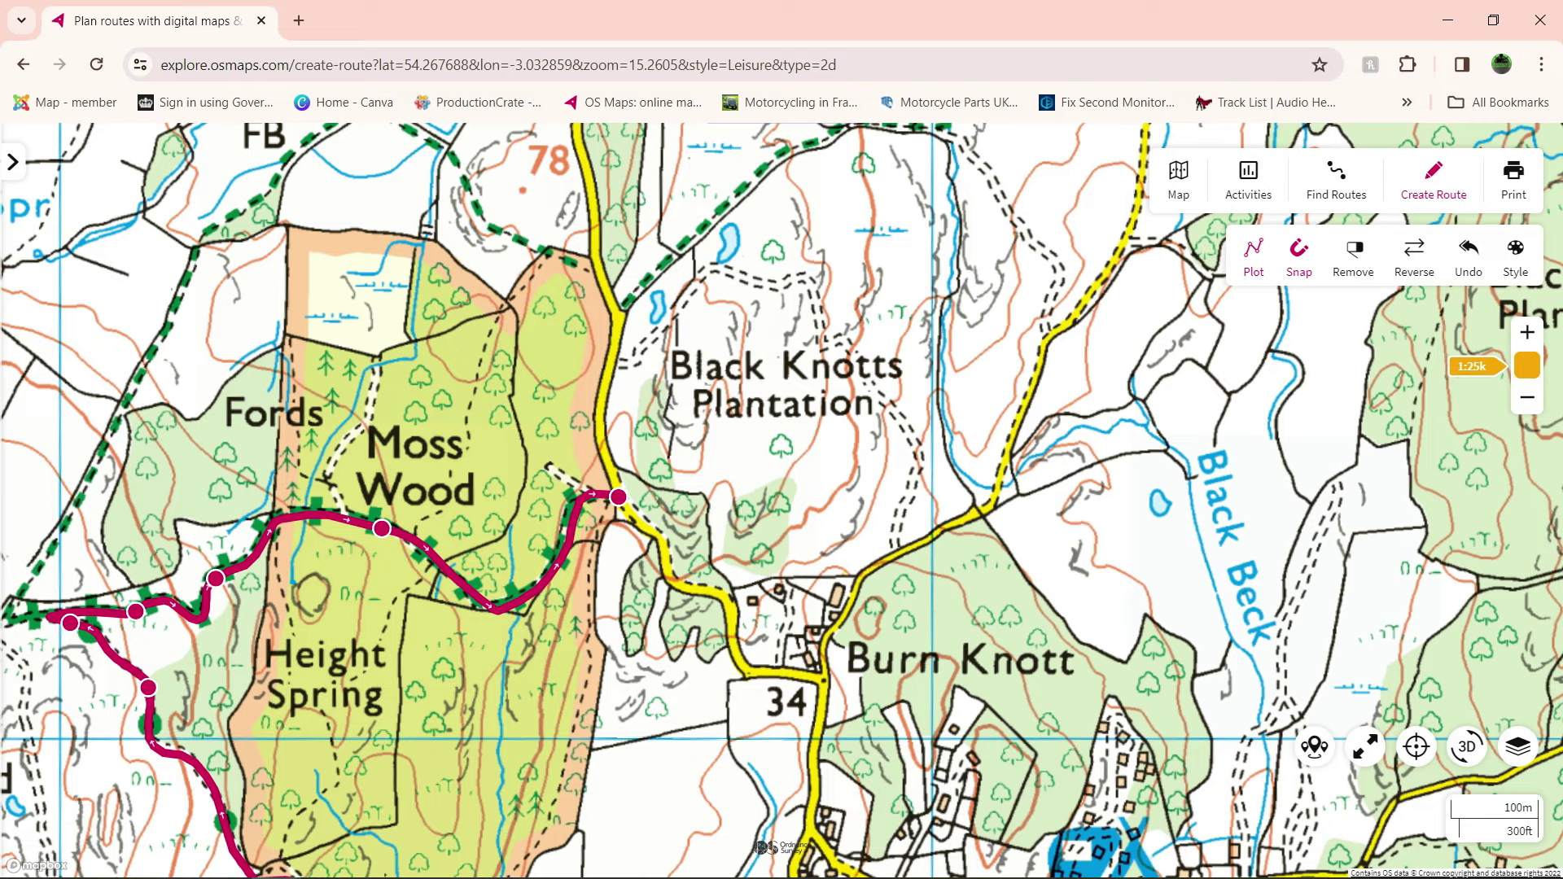
pyautogui.click(1000, 482)
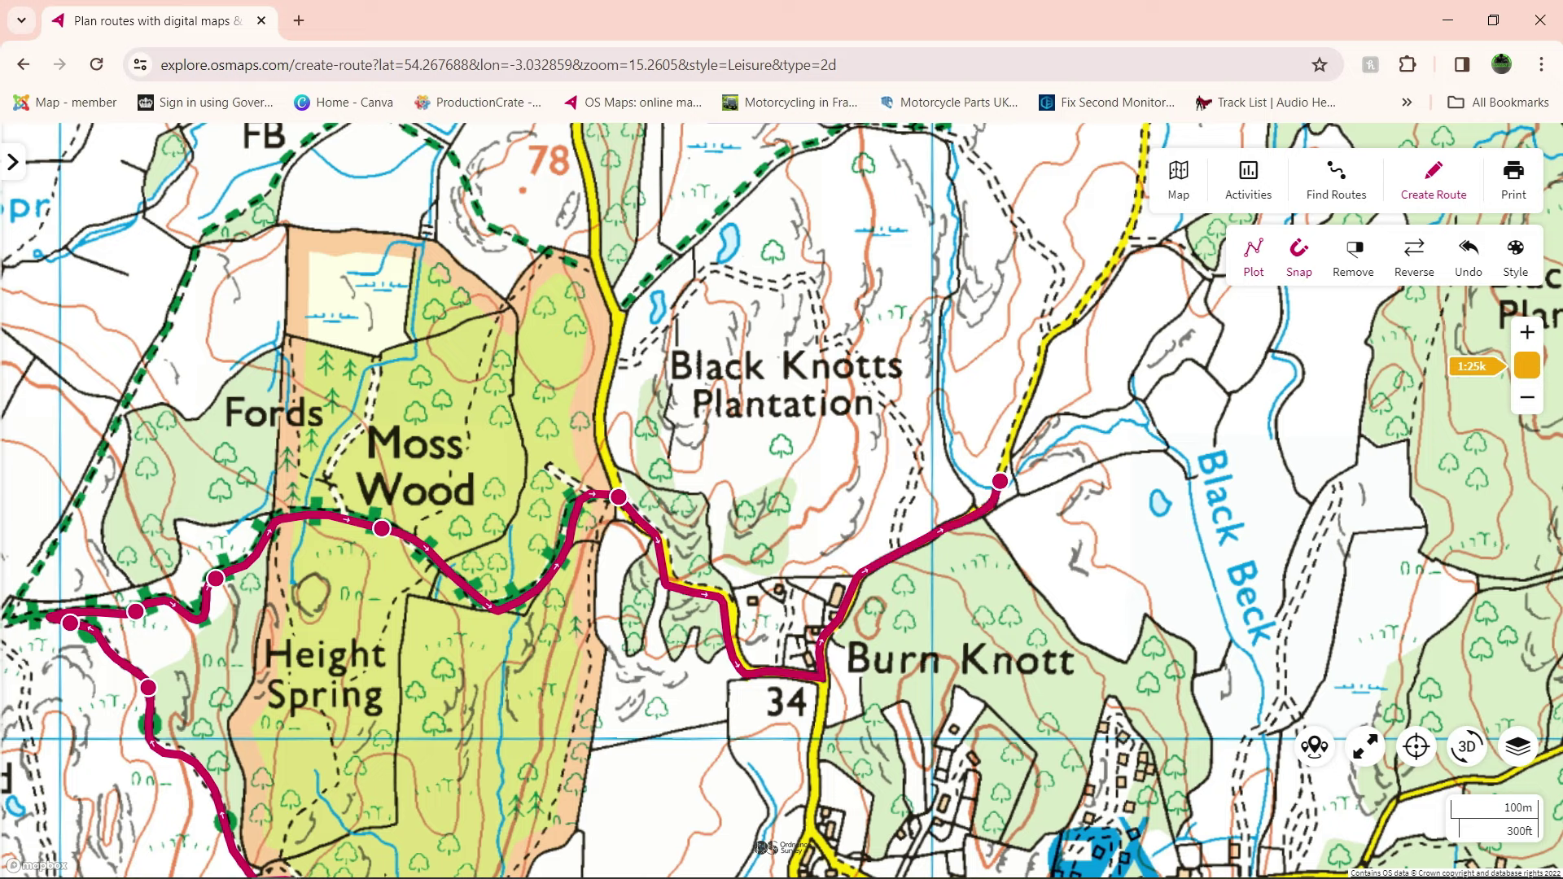
pyautogui.moveTo(895, 285); pyautogui.dragTo(619, 755)
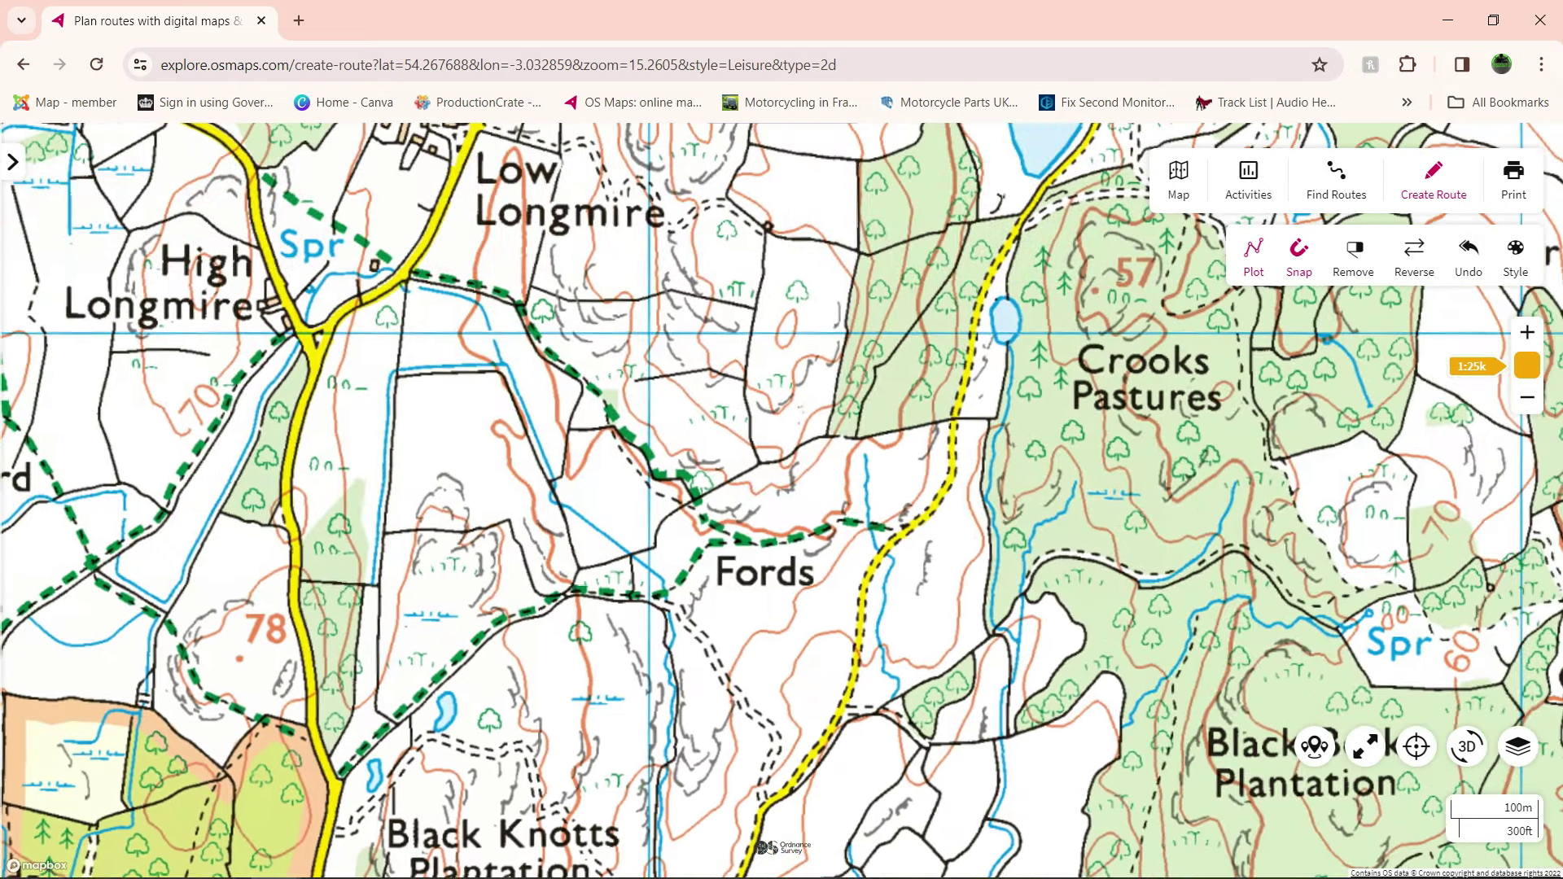
pyautogui.click(972, 367)
# Step: Extend the route north through the nature reserve to Low Hay Bridge and west onto the track towards Hulleter
pyautogui.moveTo(972, 367); pyautogui.dragTo(848, 864)
pyautogui.click(1035, 376)
pyautogui.click(1095, 316)
pyautogui.click(981, 288)
pyautogui.moveTo(982, 289); pyautogui.dragTo(1084, 511)
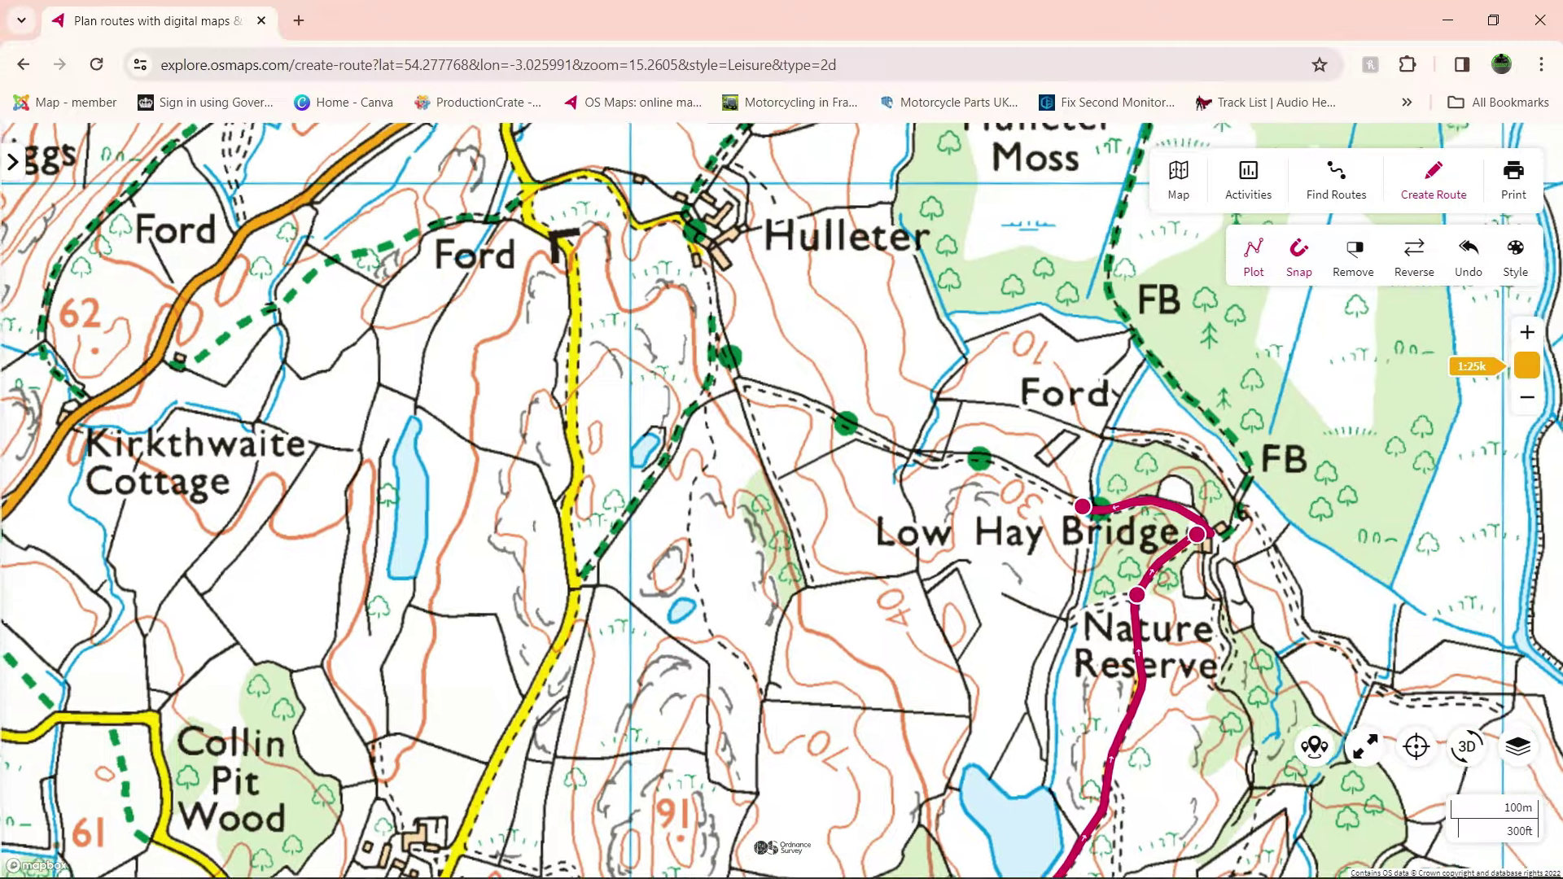
# Step: Extend the route from Low Hay Bridge along the track to Hulleter and up the yellow road to the orange road
pyautogui.click(785, 399)
pyautogui.click(705, 259)
pyautogui.moveTo(706, 260); pyautogui.dragTo(720, 545)
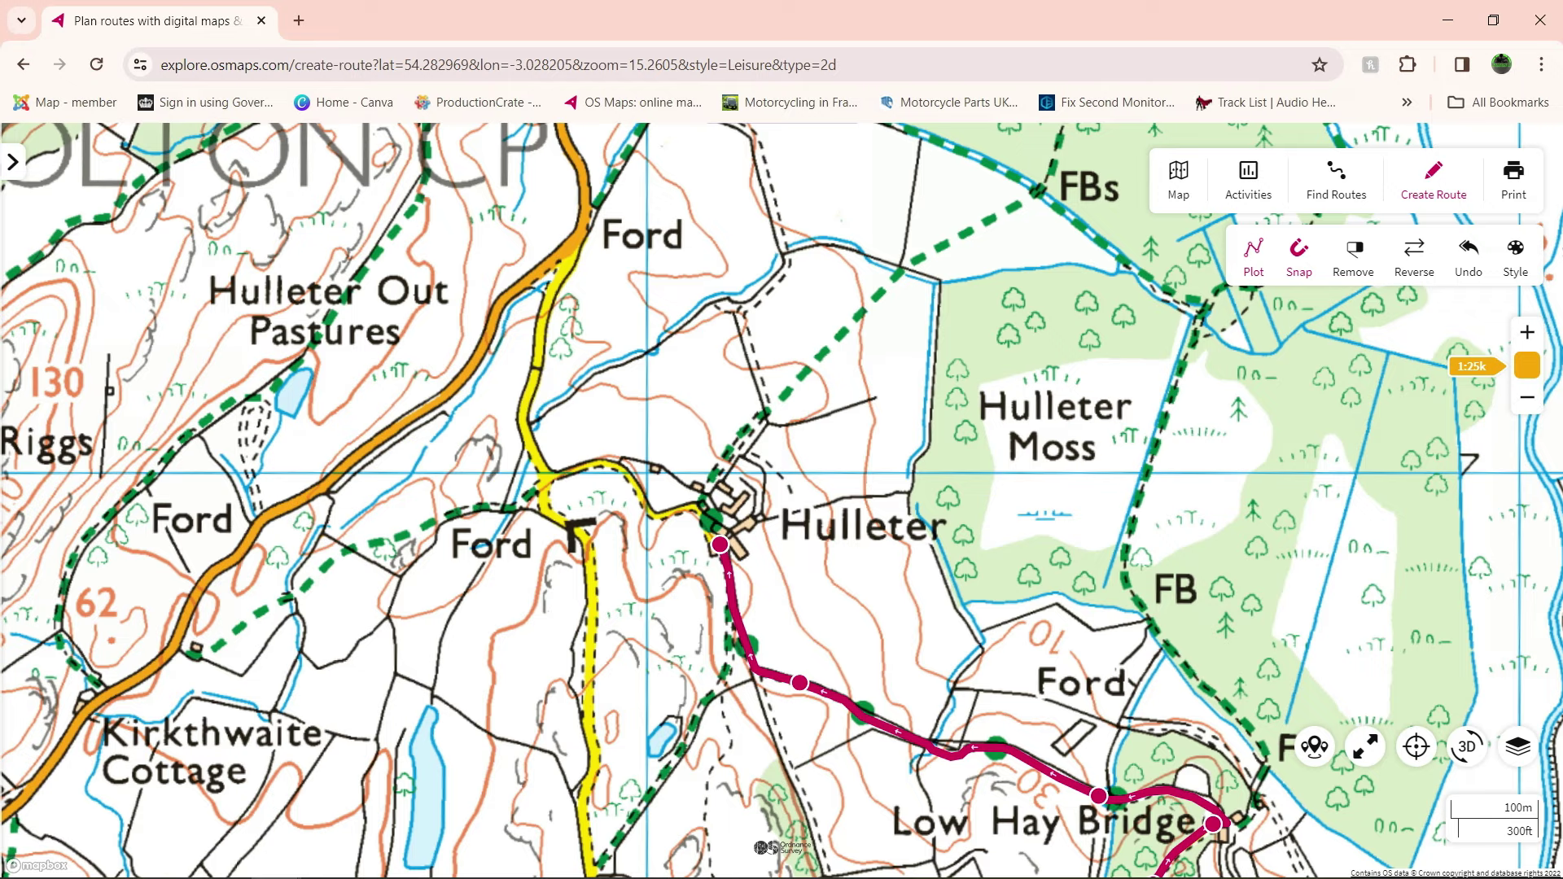
pyautogui.click(551, 478)
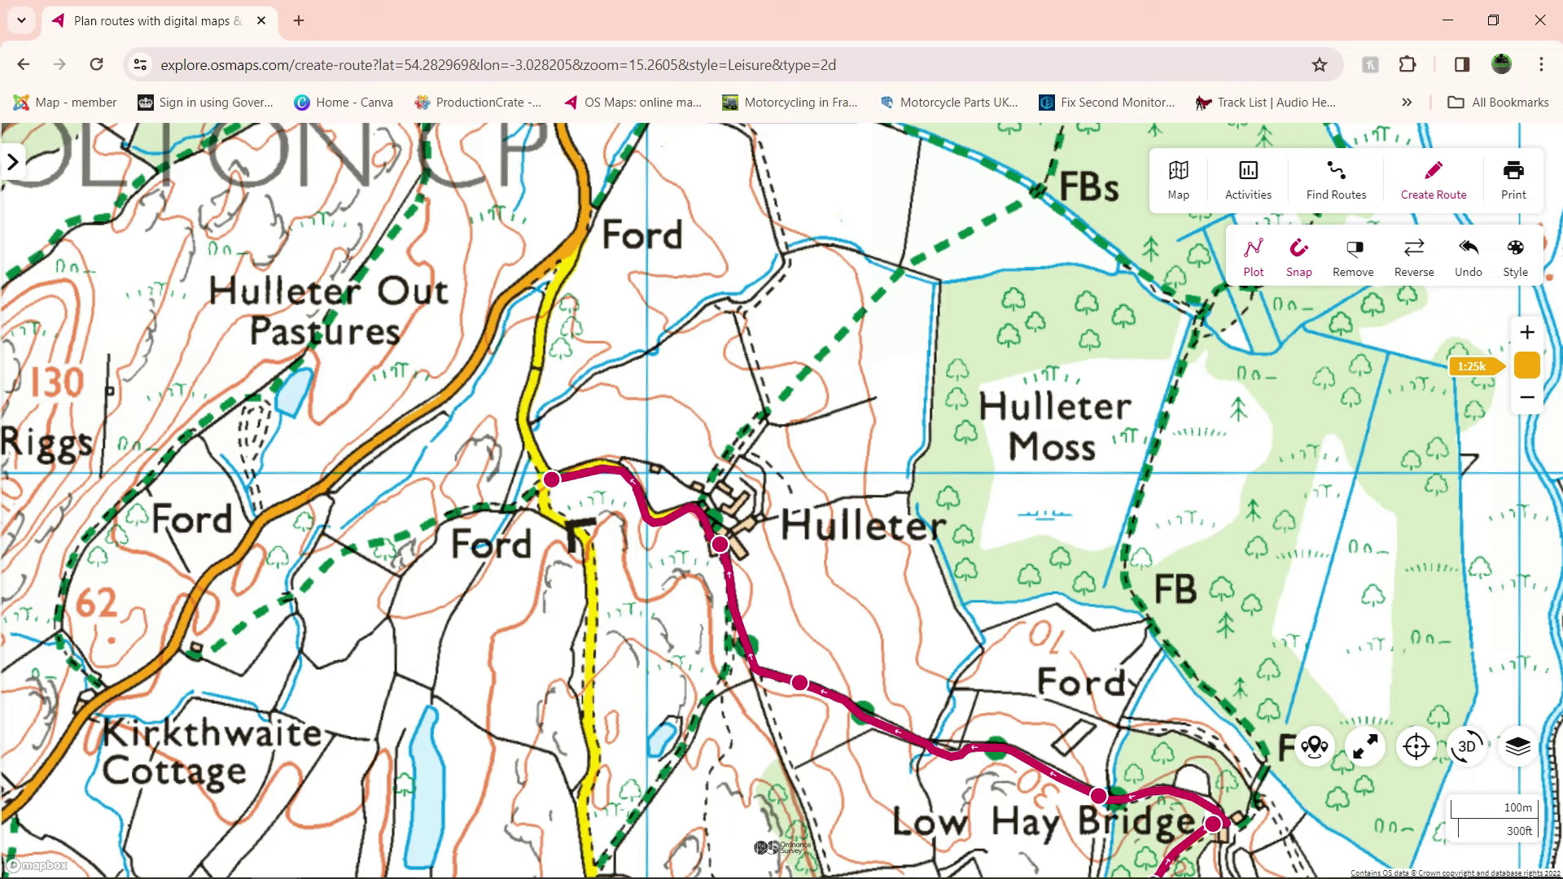
pyautogui.click(563, 254)
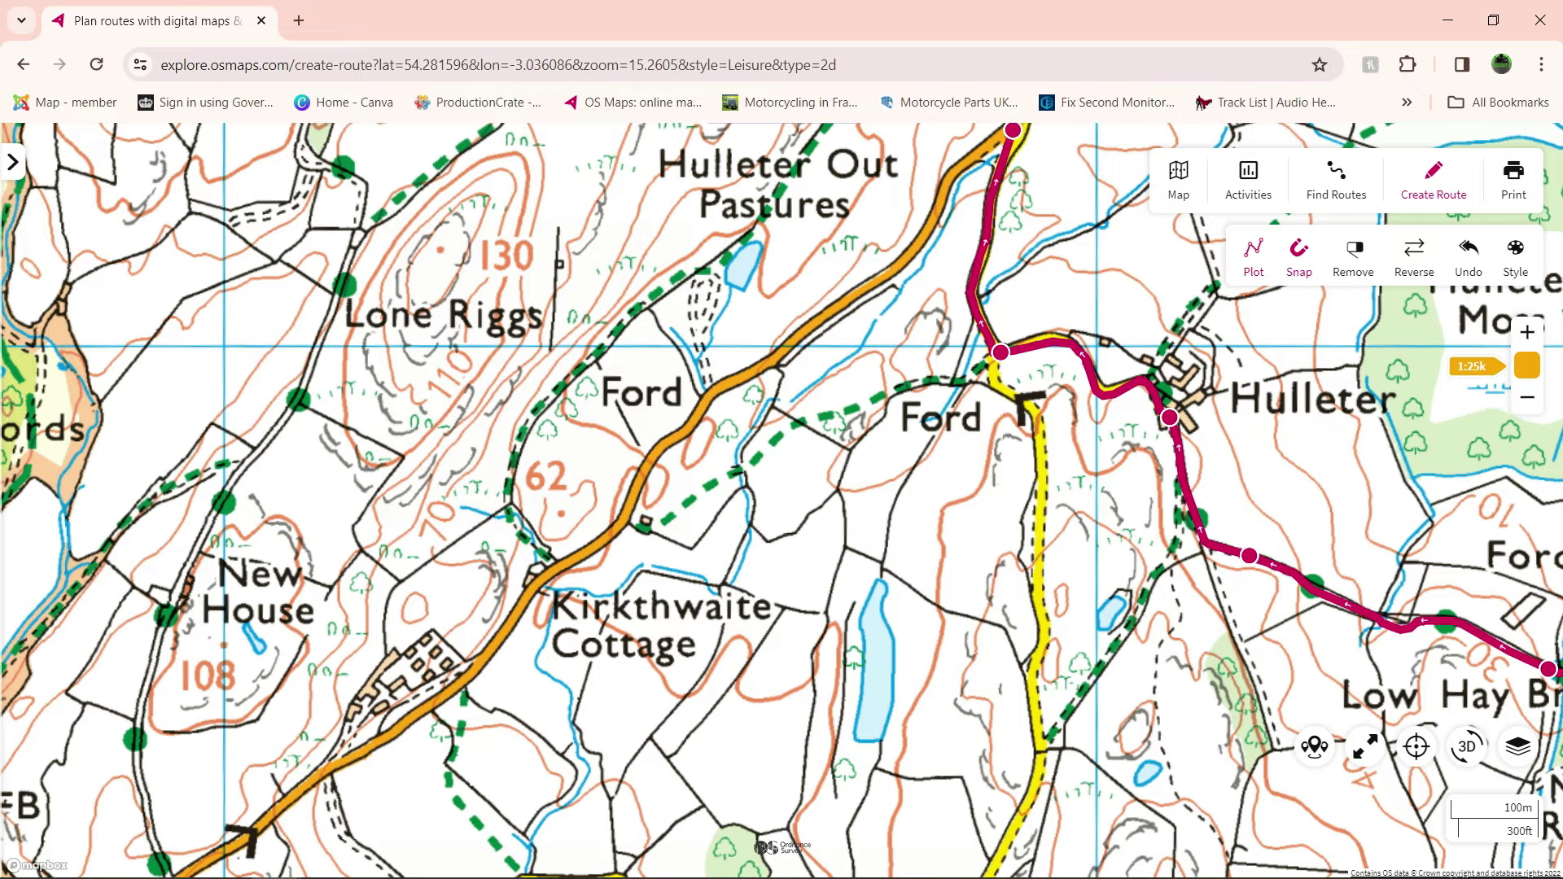
# Step: Continue the route southwest past Kirkthwaite Cottage and back north past New House to the path bend above Lone Riggs
pyautogui.click(592, 550)
pyautogui.moveTo(592, 550)
pyautogui.mouseDown()
pyautogui.moveTo(1029, 256)
pyautogui.moveTo(990, 315)
pyautogui.moveTo(761, 522)
pyautogui.moveTo(764, 282)
pyautogui.mouseUp()
pyautogui.click(346, 603)
pyautogui.moveTo(570, 342); pyautogui.dragTo(779, 688)
pyautogui.click(588, 594)
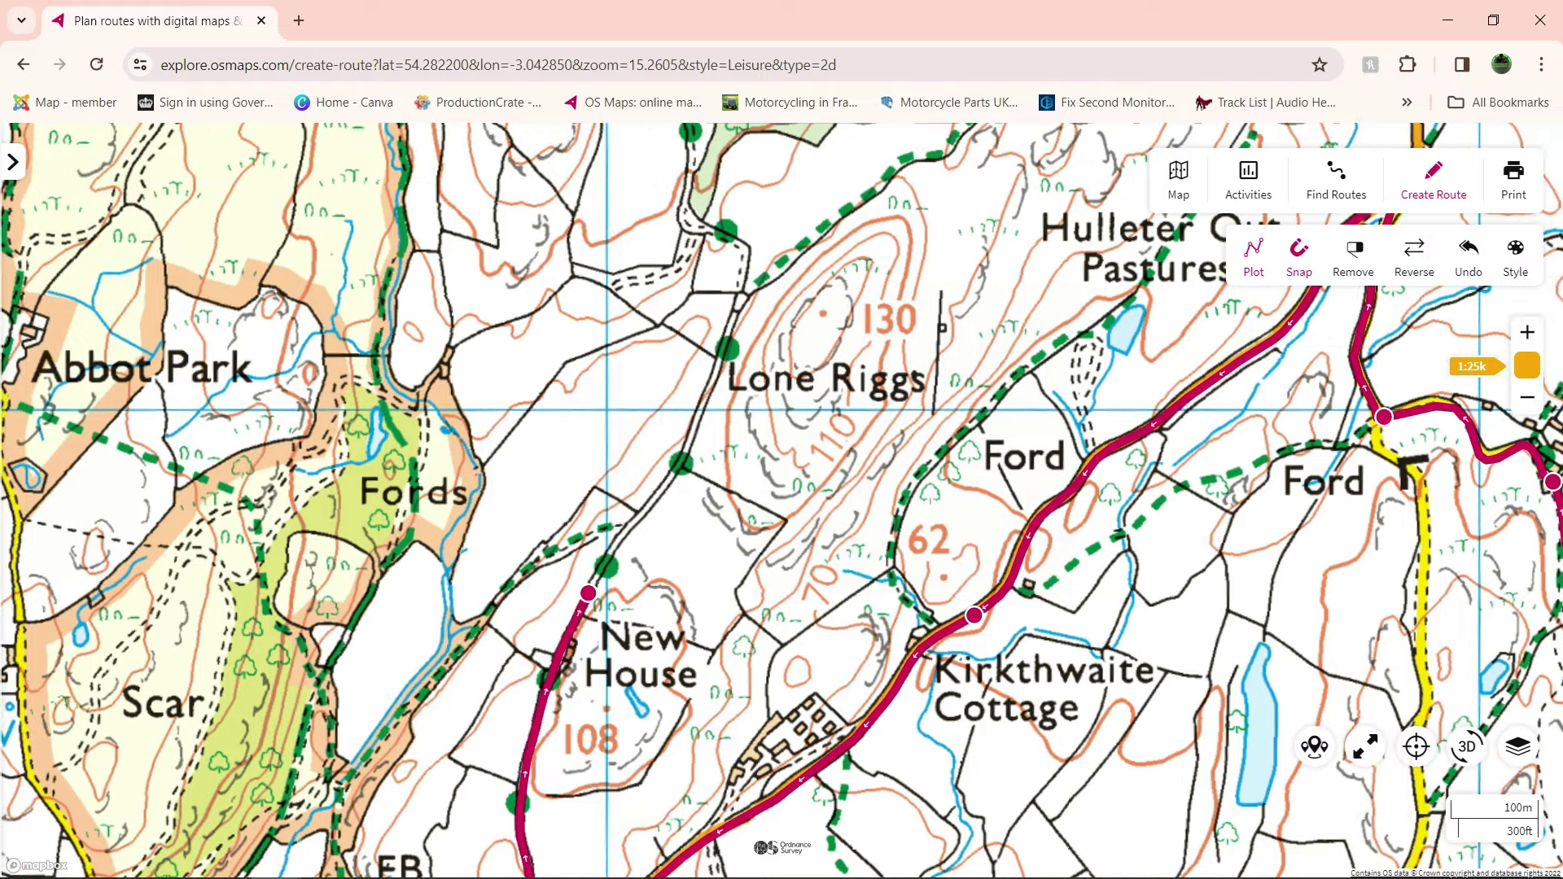
pyautogui.moveTo(716, 342); pyautogui.dragTo(722, 550)
pyautogui.click(747, 454)
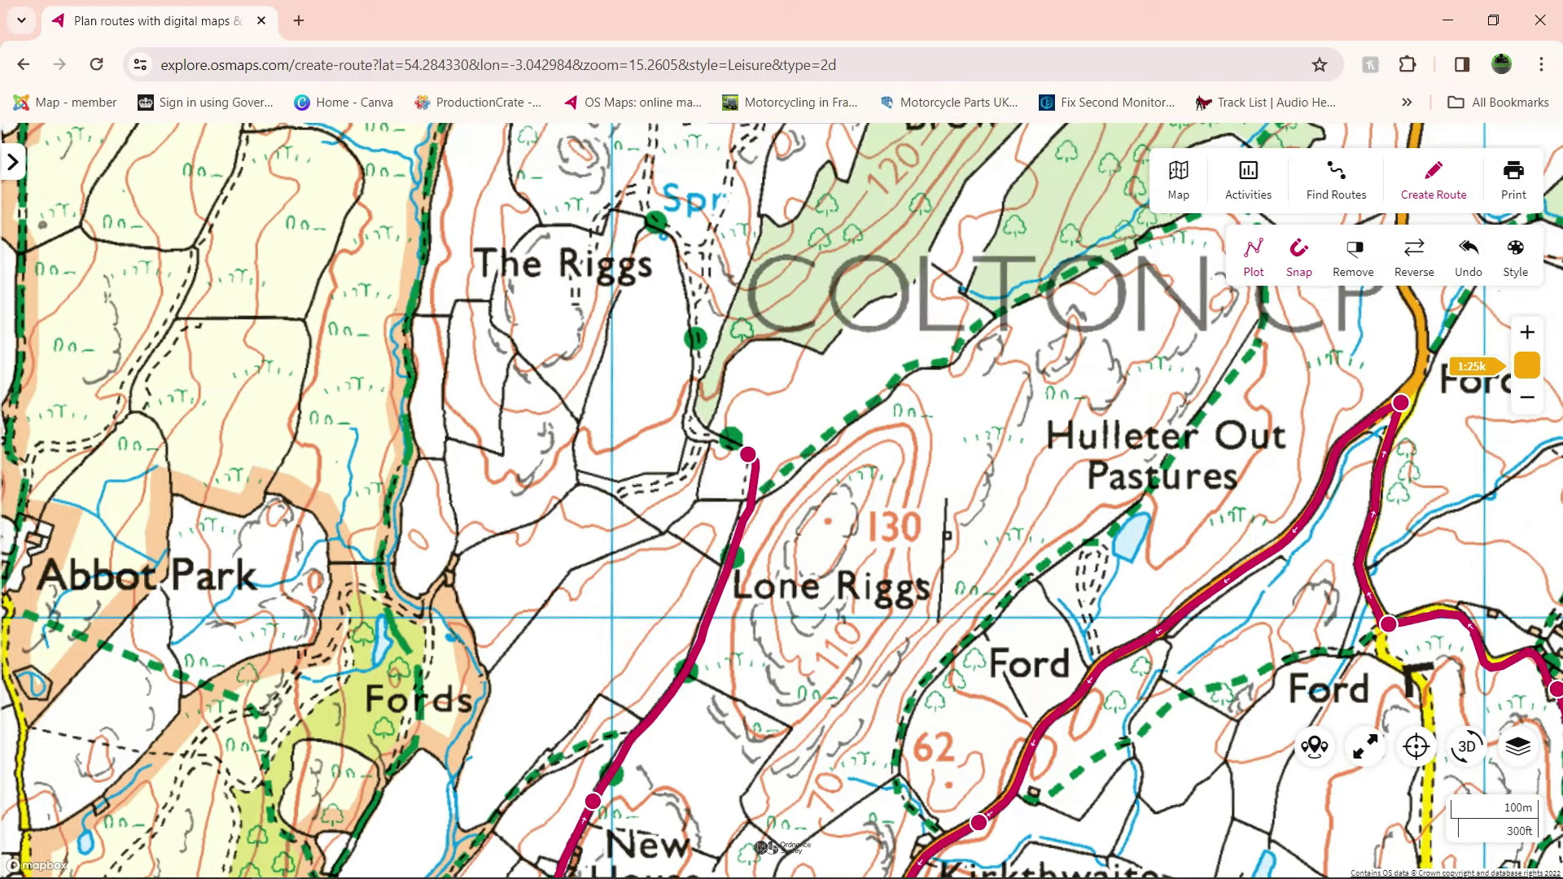
# Step: Plot the route north past The Riggs and along the byway to the yellow road at High Ickenthwaite
pyautogui.click(680, 260)
pyautogui.moveTo(680, 260); pyautogui.dragTo(827, 639)
pyautogui.click(756, 258)
pyautogui.moveTo(757, 258); pyautogui.dragTo(786, 632)
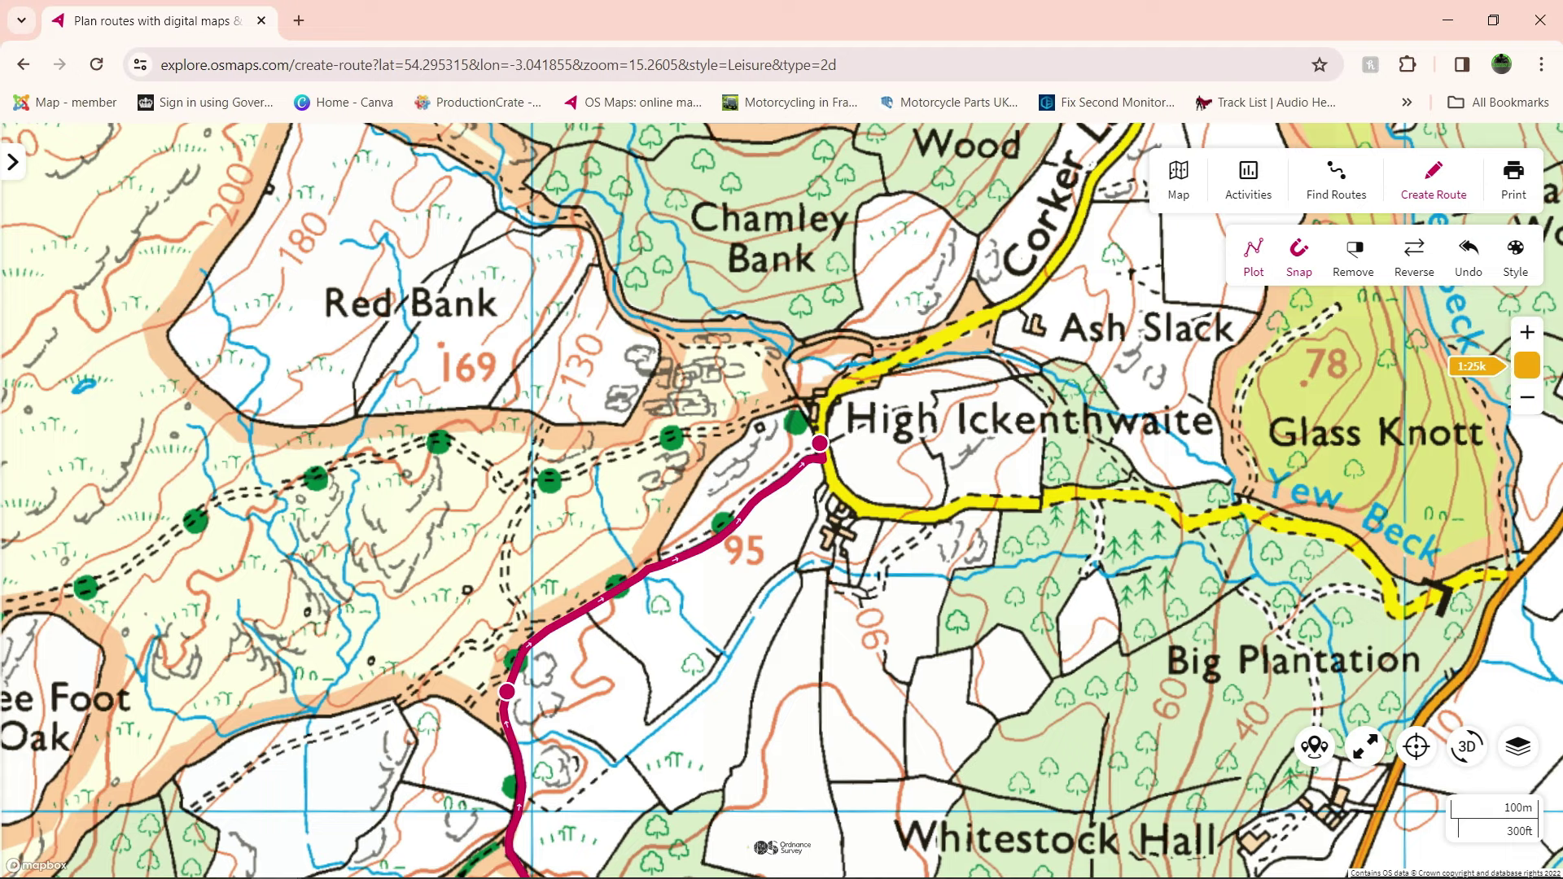
# Step: Check the route's time and length so far in the route details
pyautogui.moveTo(782, 619); pyautogui.dragTo(740, 329)
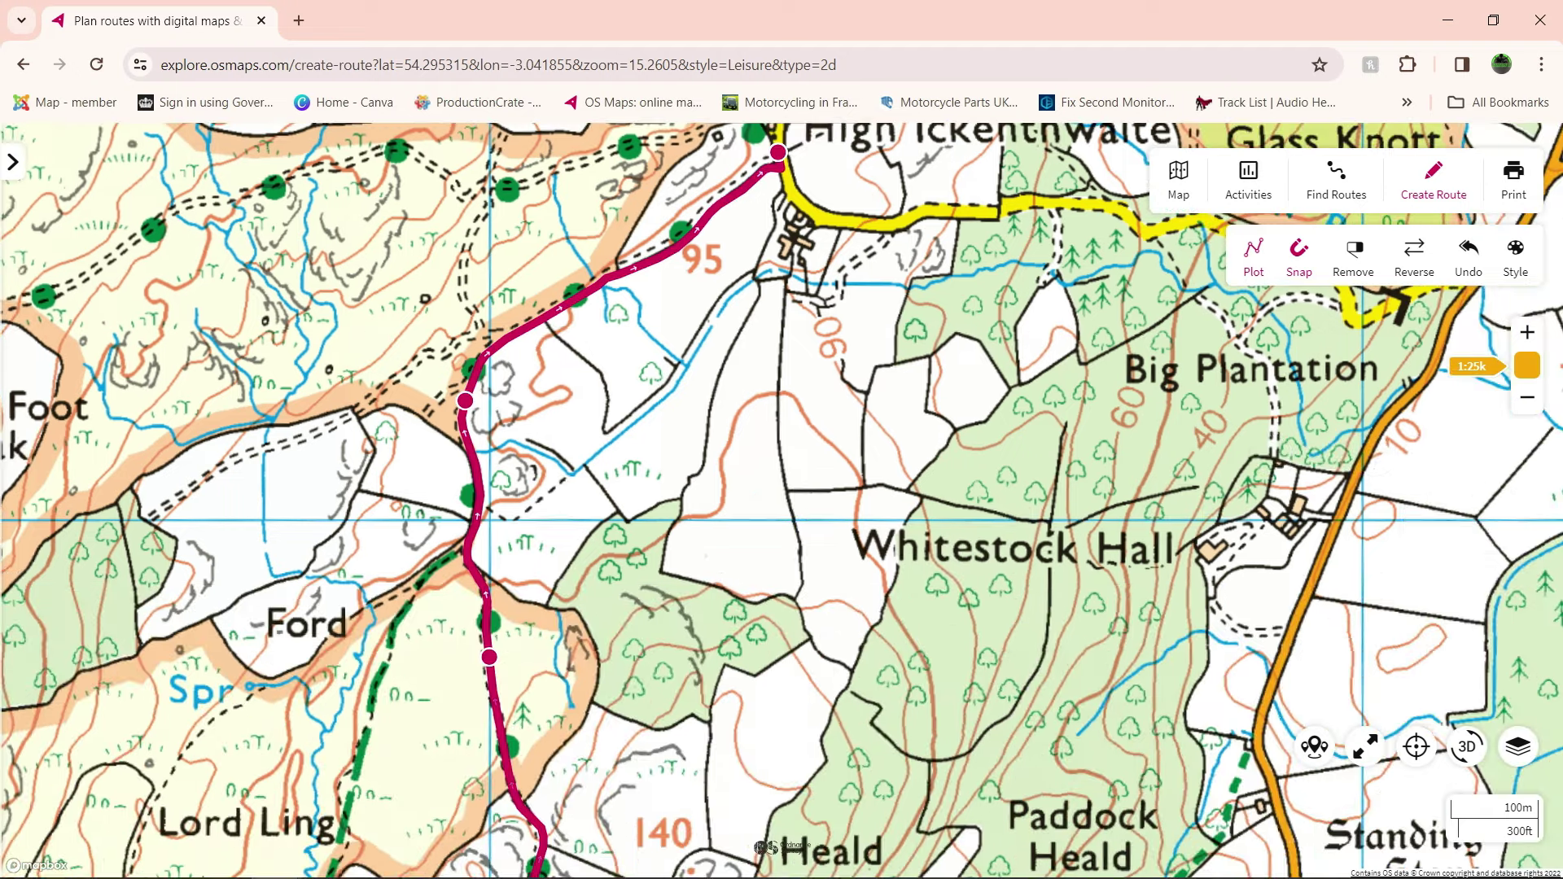
pyautogui.click(12, 162)
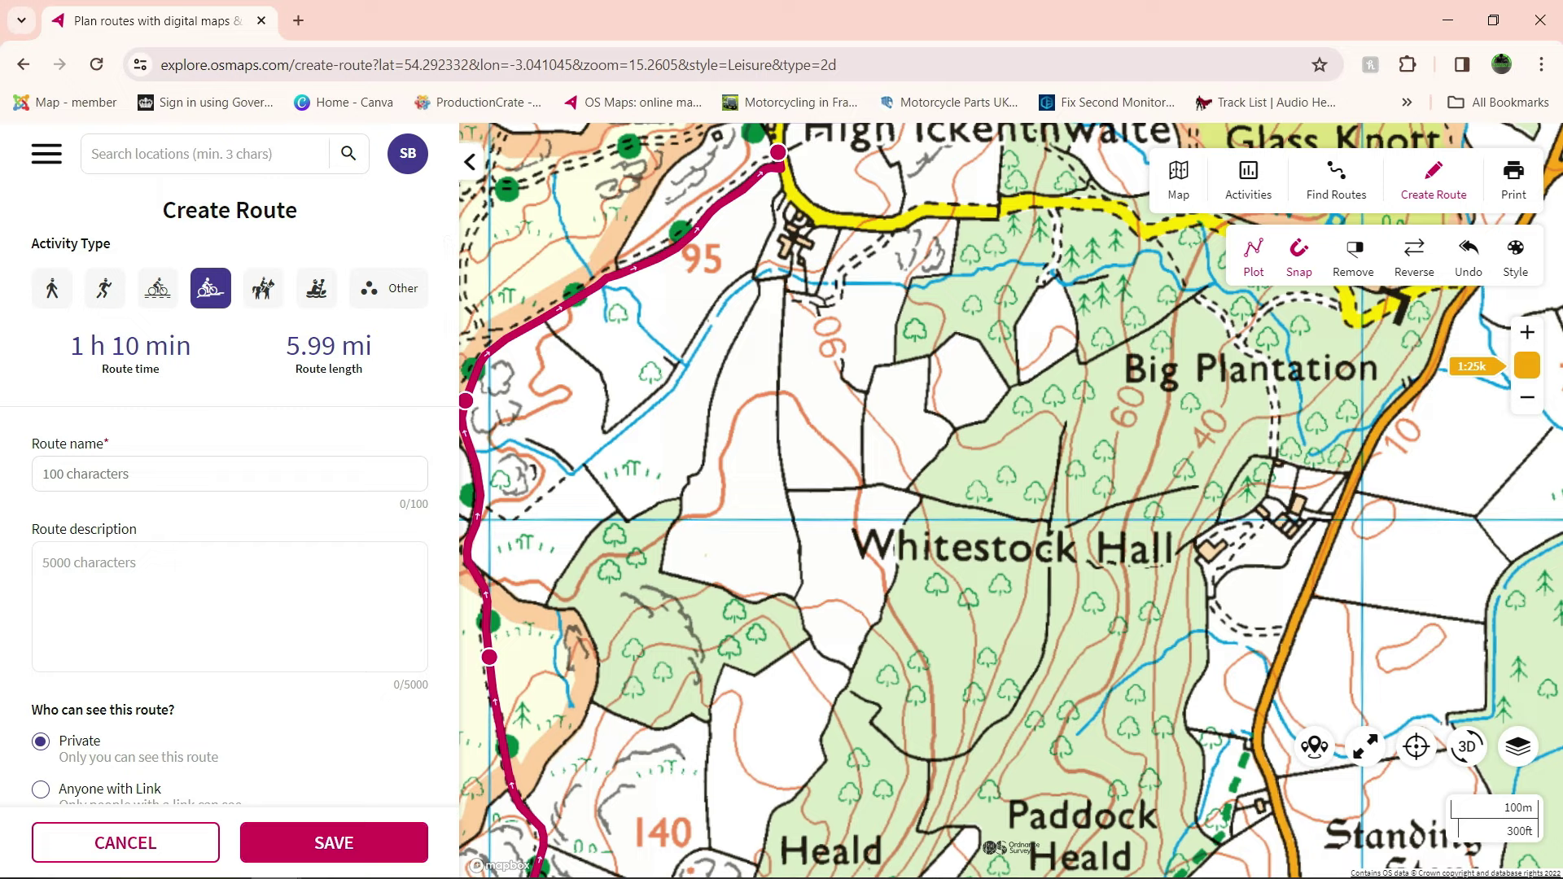
pyautogui.click(472, 161)
# Step: Extend the route east along the Yew Beck road and past Stony Hazel to the road junction below Thwaite Moss
pyautogui.moveTo(705, 342); pyautogui.dragTo(459, 765)
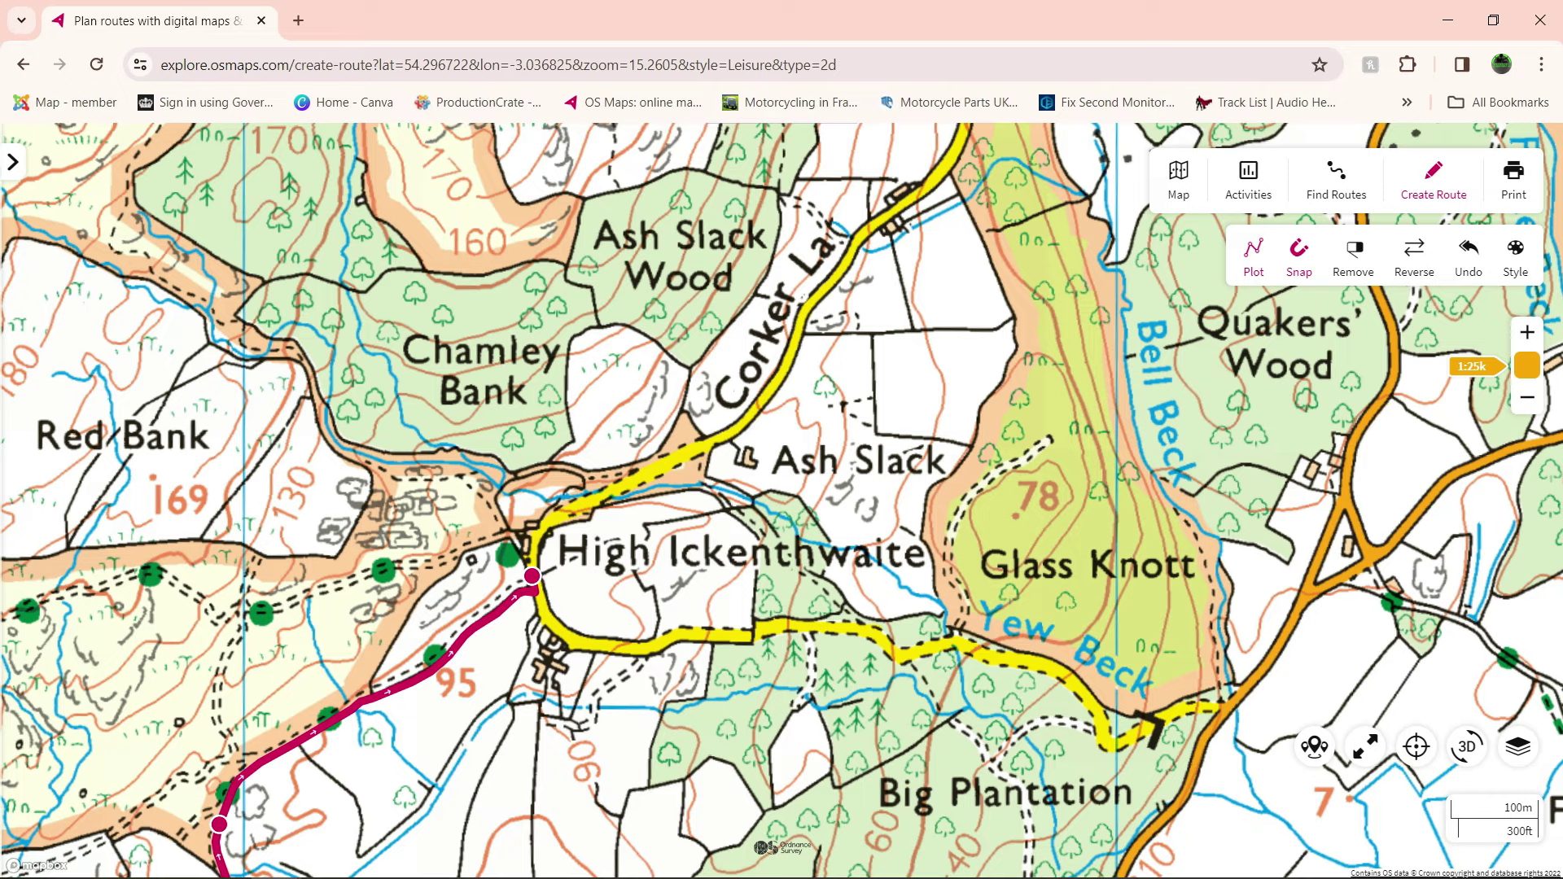
pyautogui.click(1202, 716)
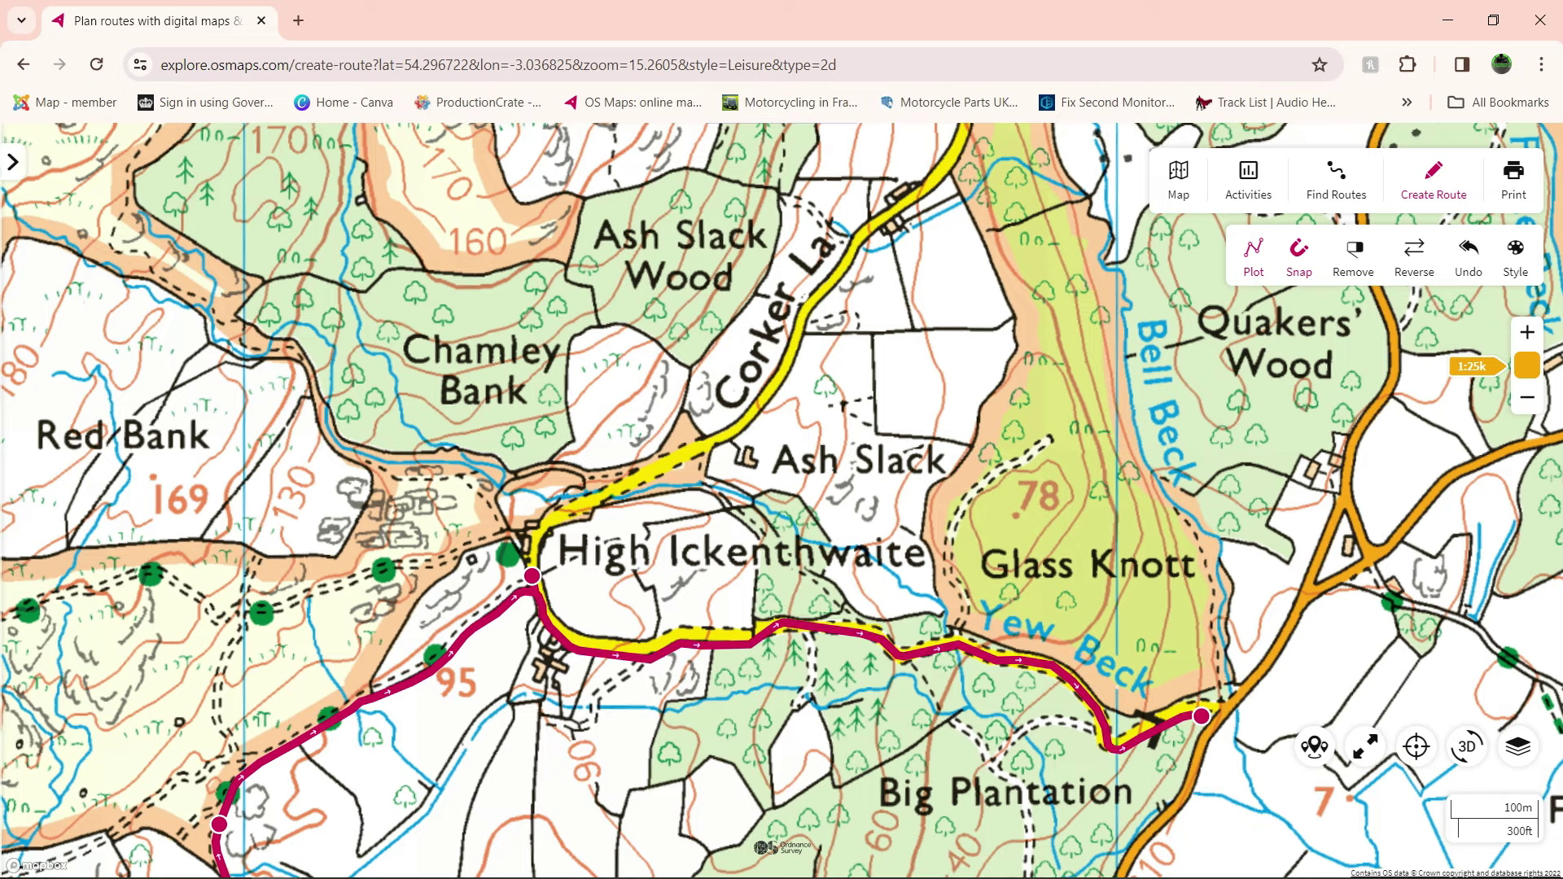
pyautogui.moveTo(1433, 519); pyautogui.dragTo(889, 518)
pyautogui.scroll(-2, 889, 519)
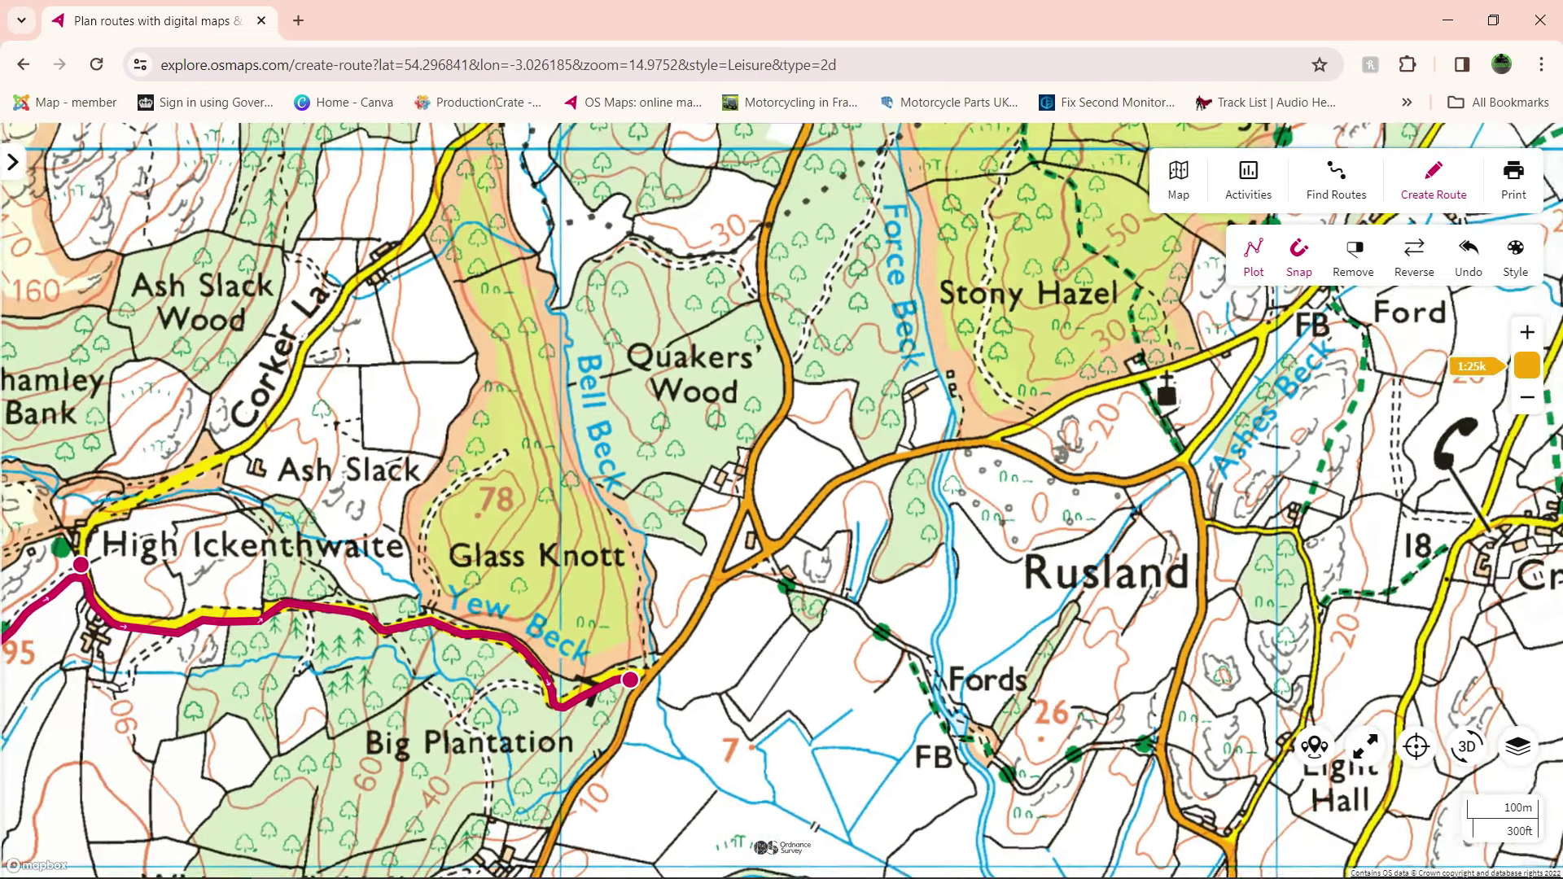
pyautogui.moveTo(1269, 326); pyautogui.dragTo(1065, 498)
pyautogui.click(1065, 498)
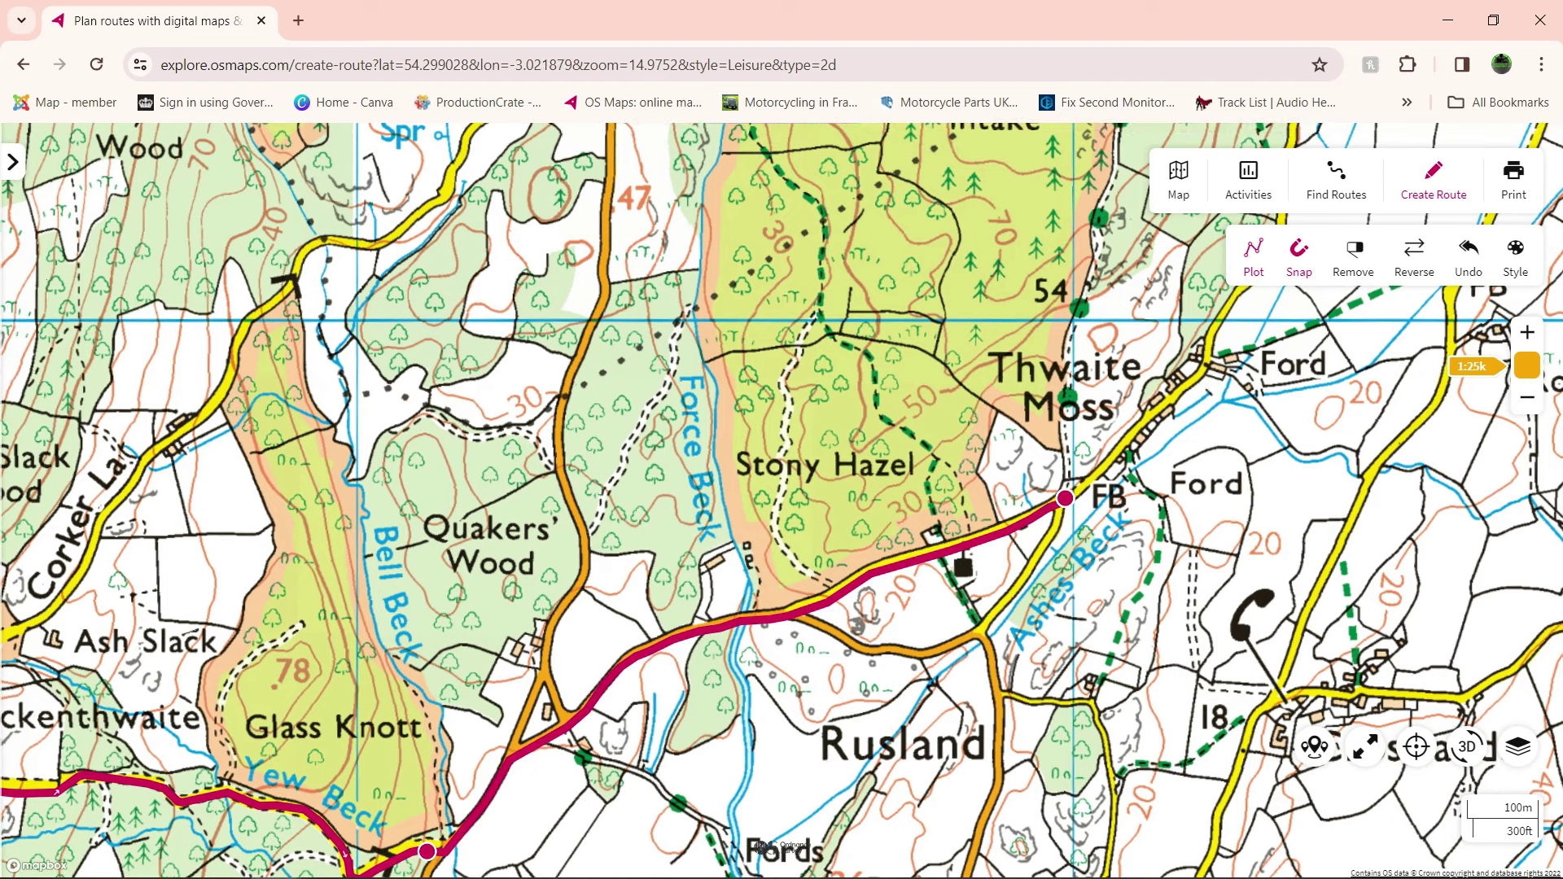
# Step: Continue the route north along the byway from Thwaite Moss past Stricely Intake to the path crossing beyond Sawrey Stricely
pyautogui.moveTo(1065, 499); pyautogui.dragTo(980, 751)
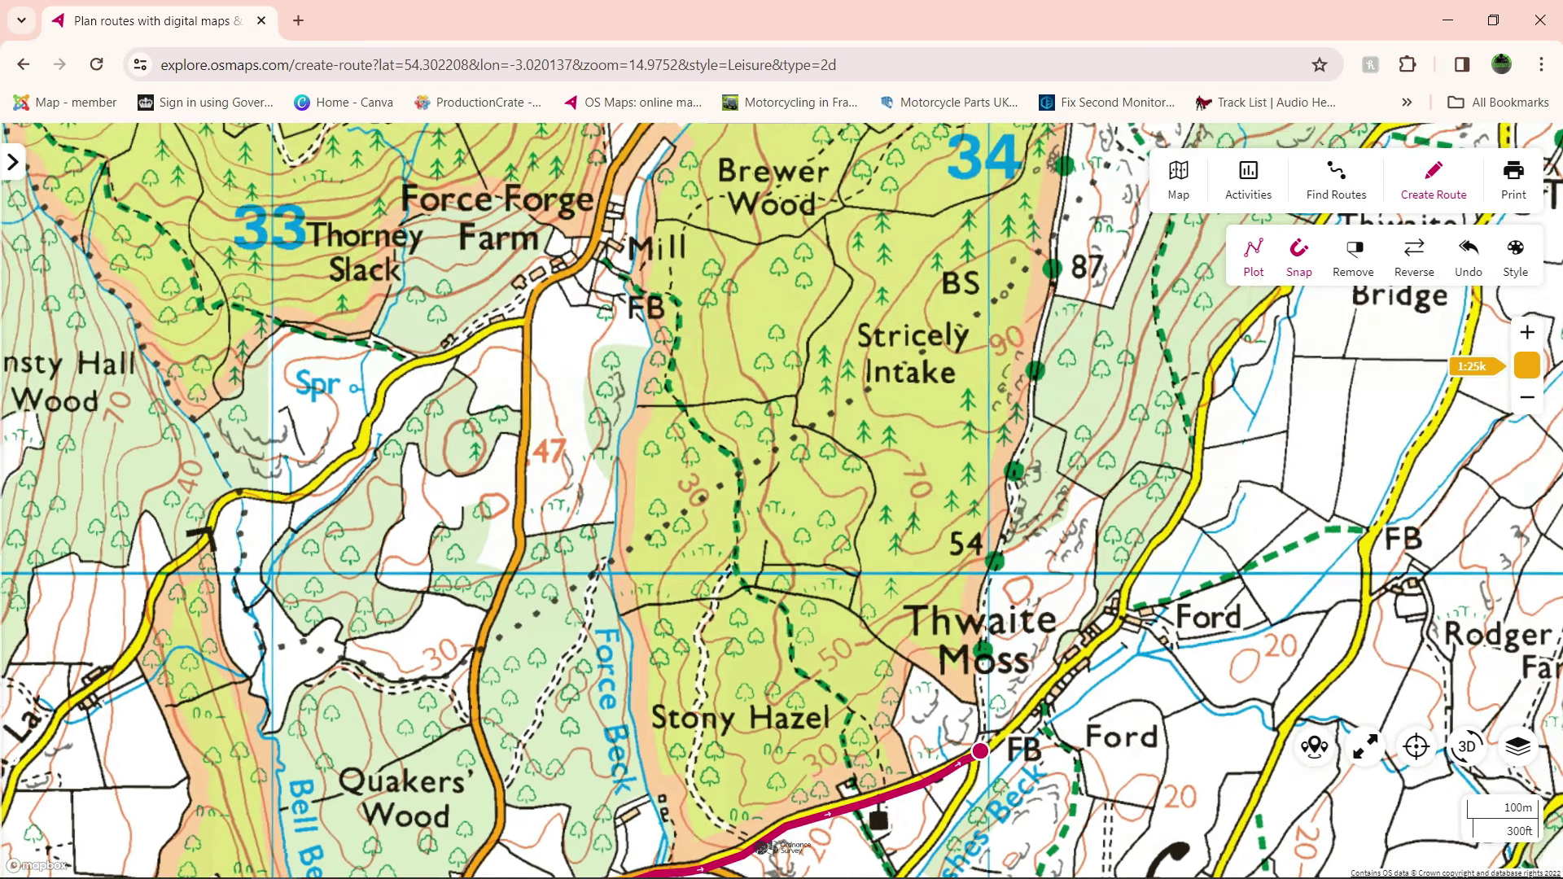
pyautogui.click(1049, 305)
pyautogui.moveTo(1049, 304); pyautogui.dragTo(958, 810)
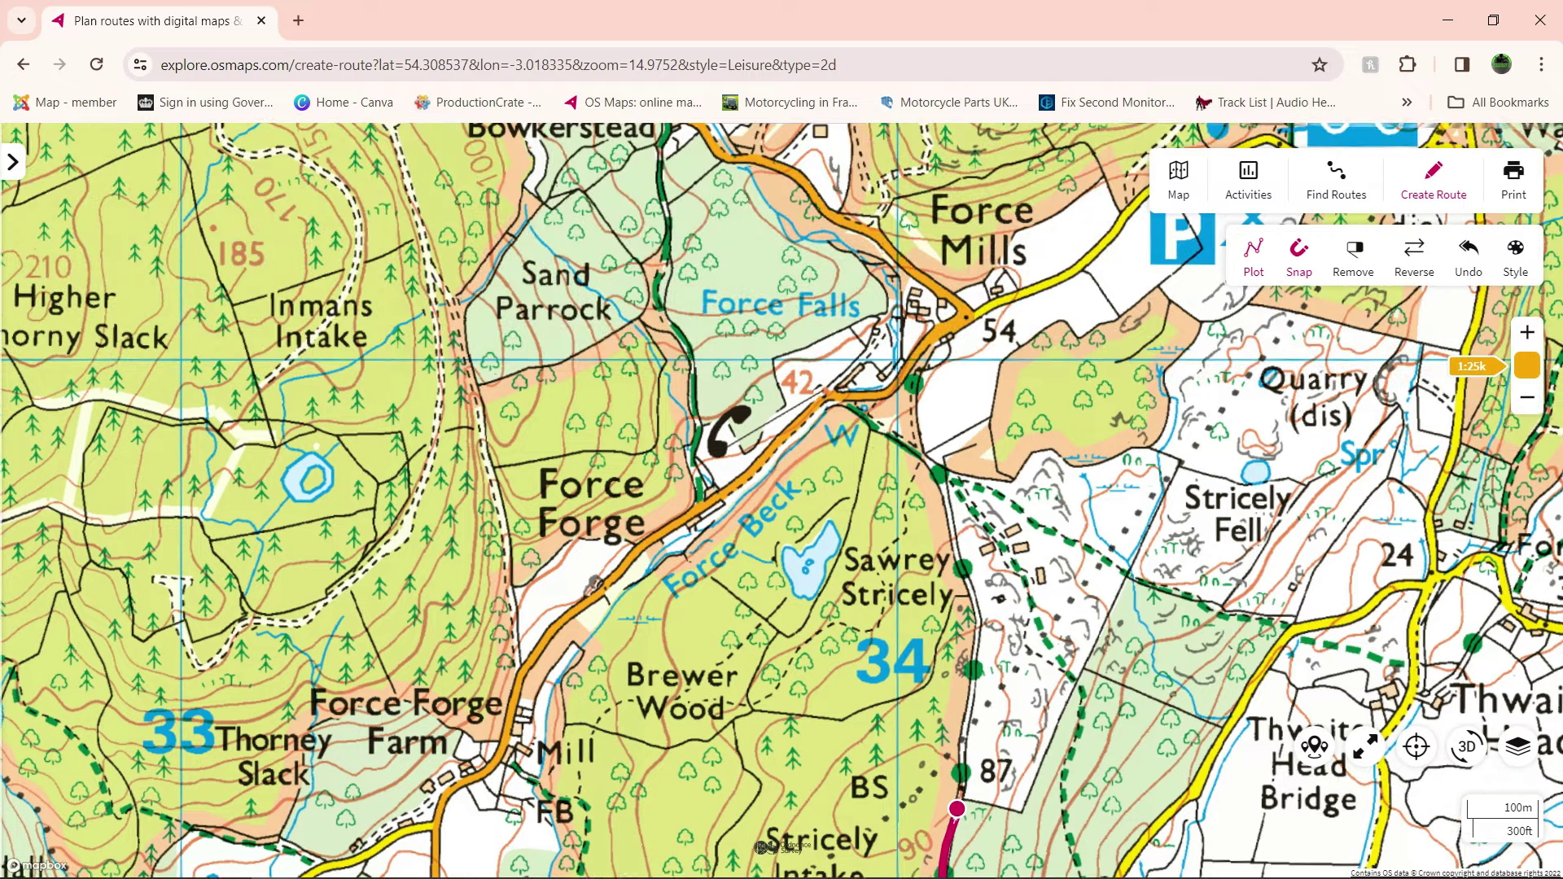
pyautogui.click(929, 462)
pyautogui.click(937, 331)
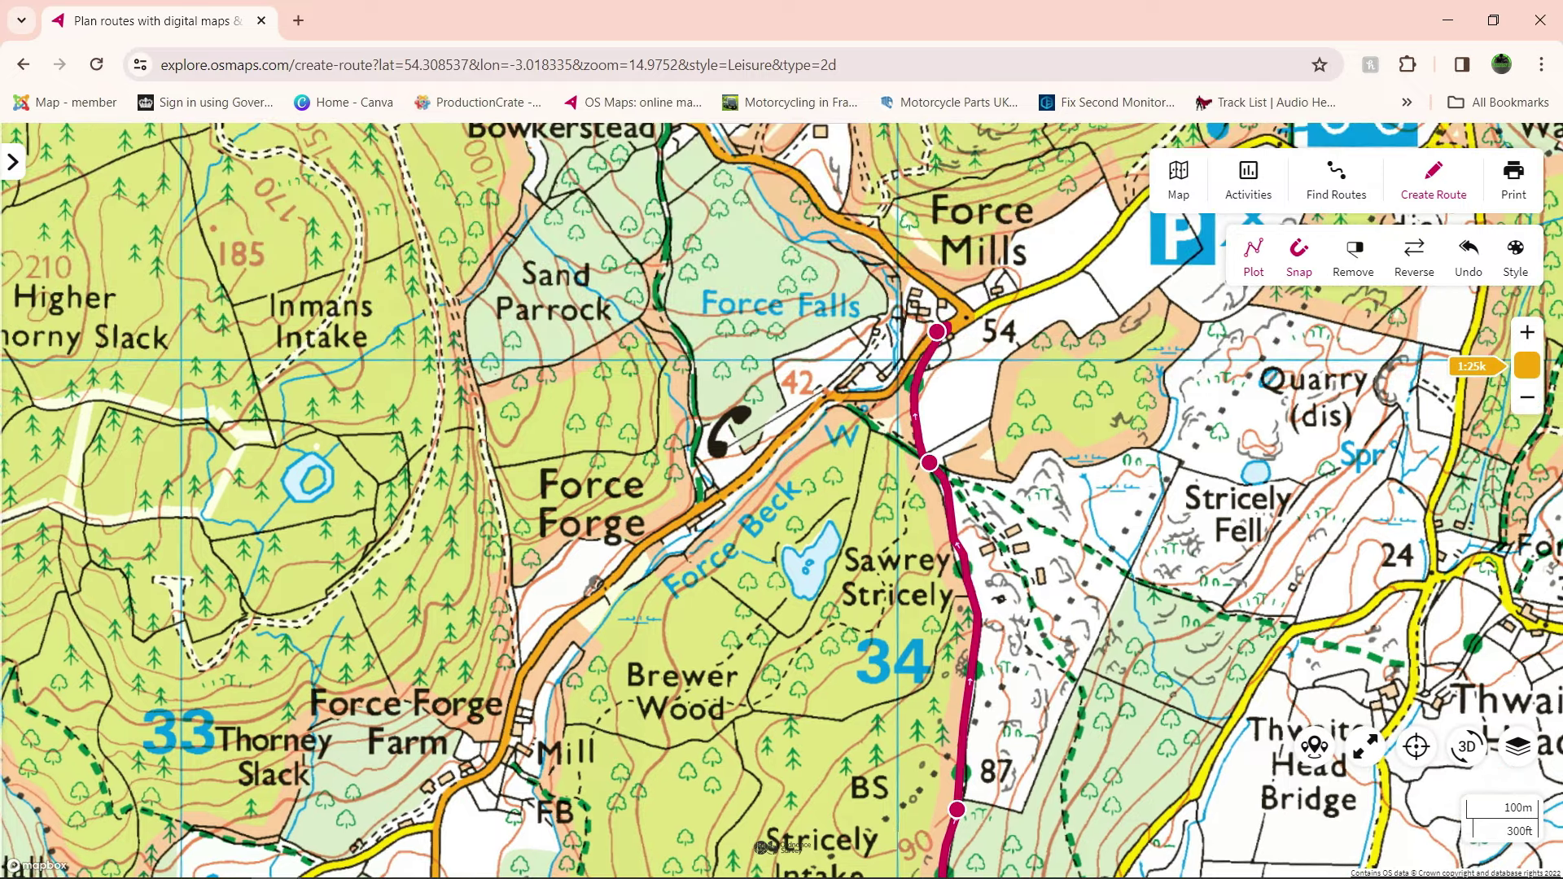
pyautogui.scroll(3, 956, 338)
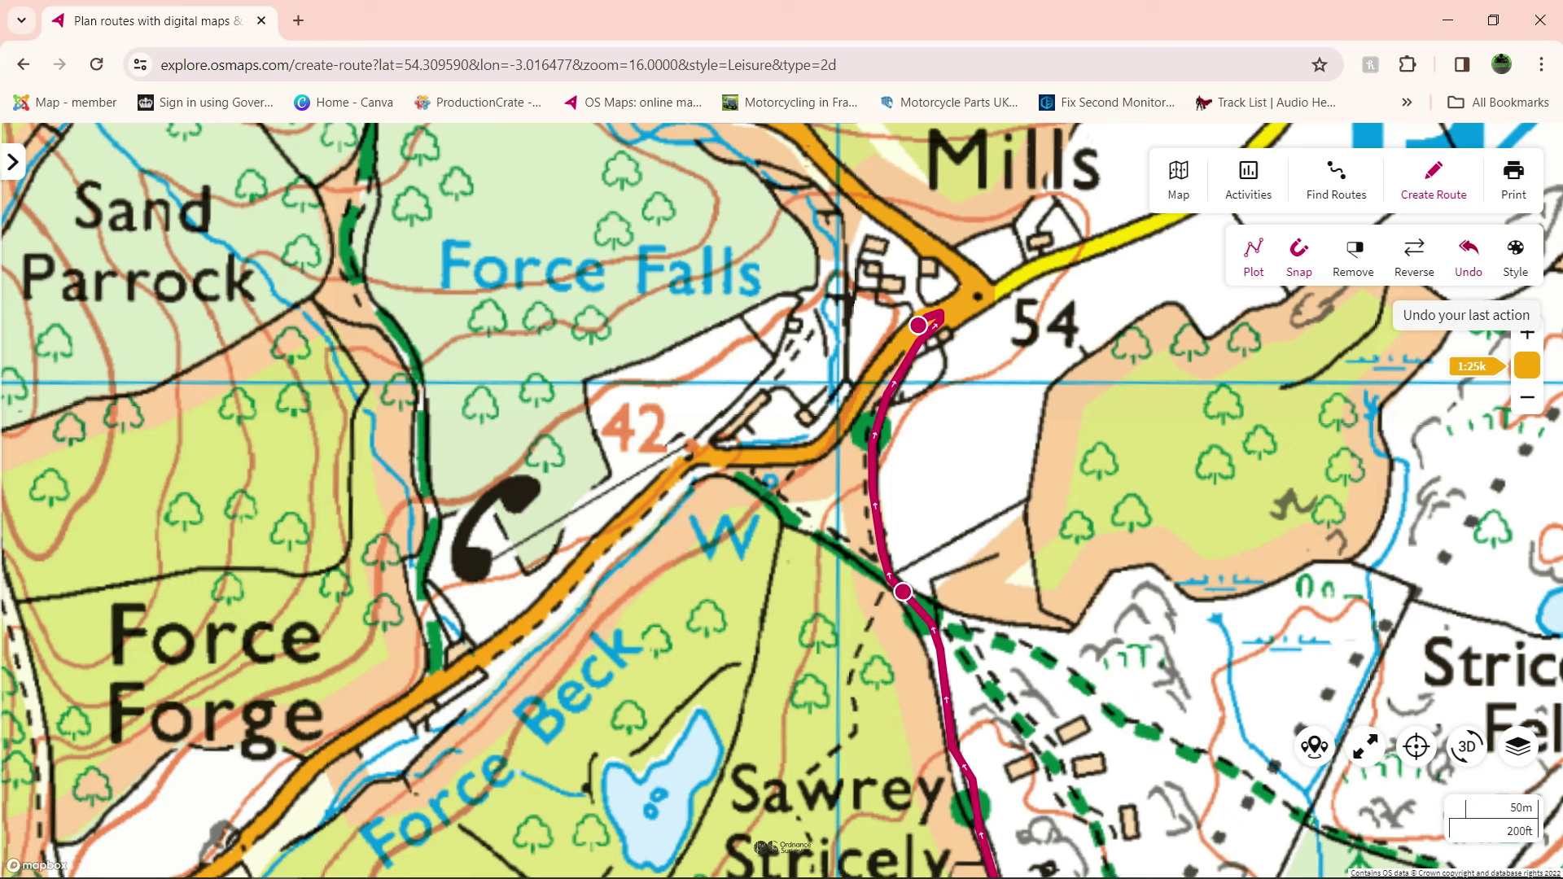
pyautogui.click(1469, 252)
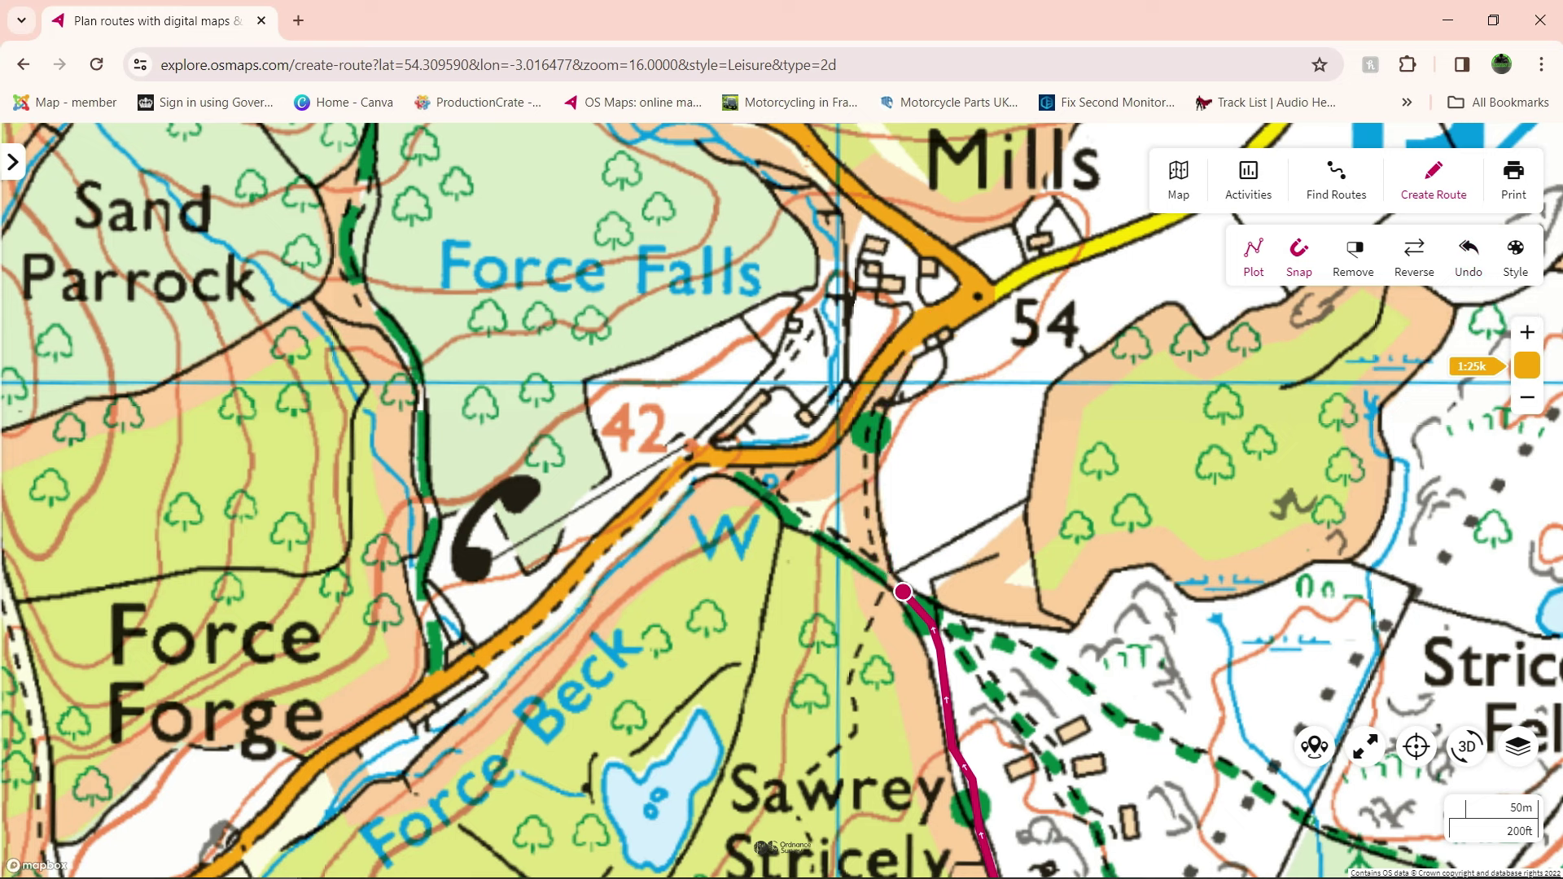
# Step: Plot the route up the byway to the road at Force Mills and around the junction onto the road northwest
pyautogui.click(883, 408)
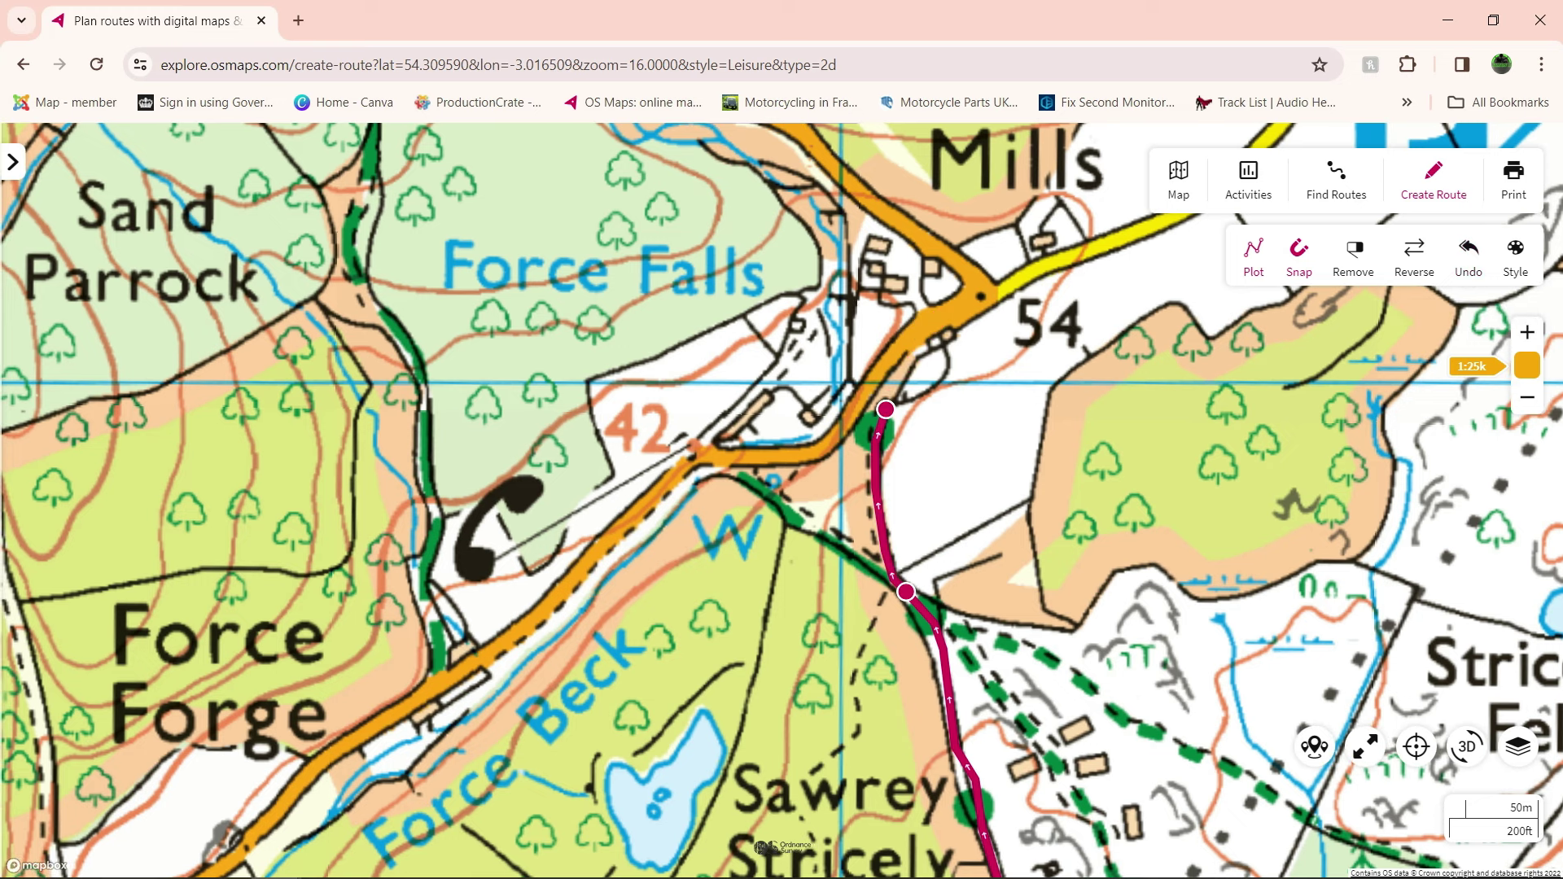
pyautogui.click(881, 218)
pyautogui.moveTo(851, 299); pyautogui.dragTo(924, 719)
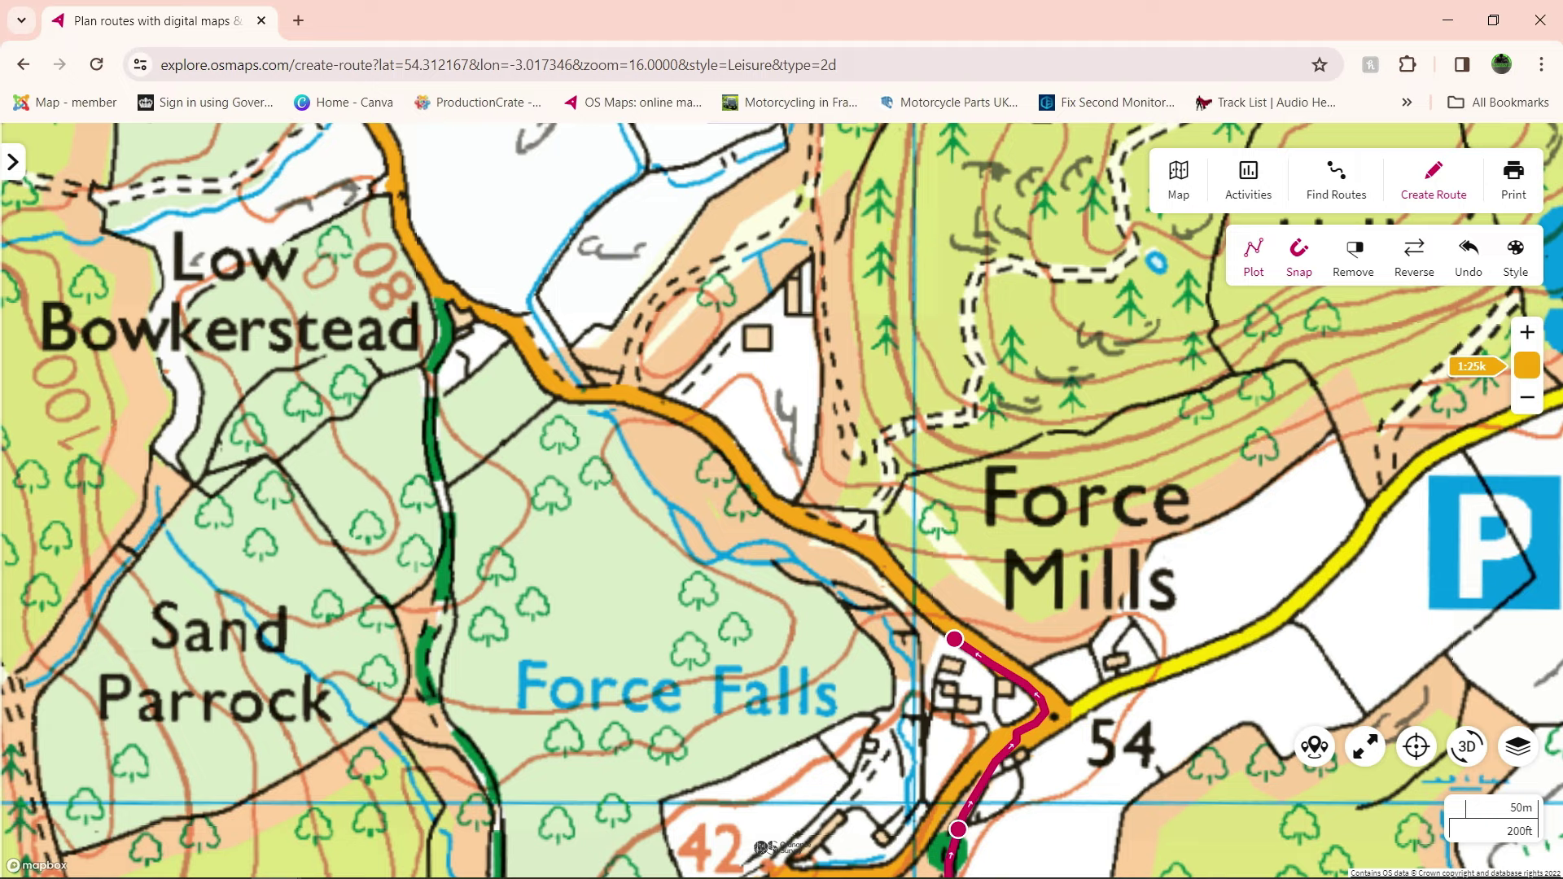
pyautogui.moveTo(716, 513); pyautogui.dragTo(777, 299)
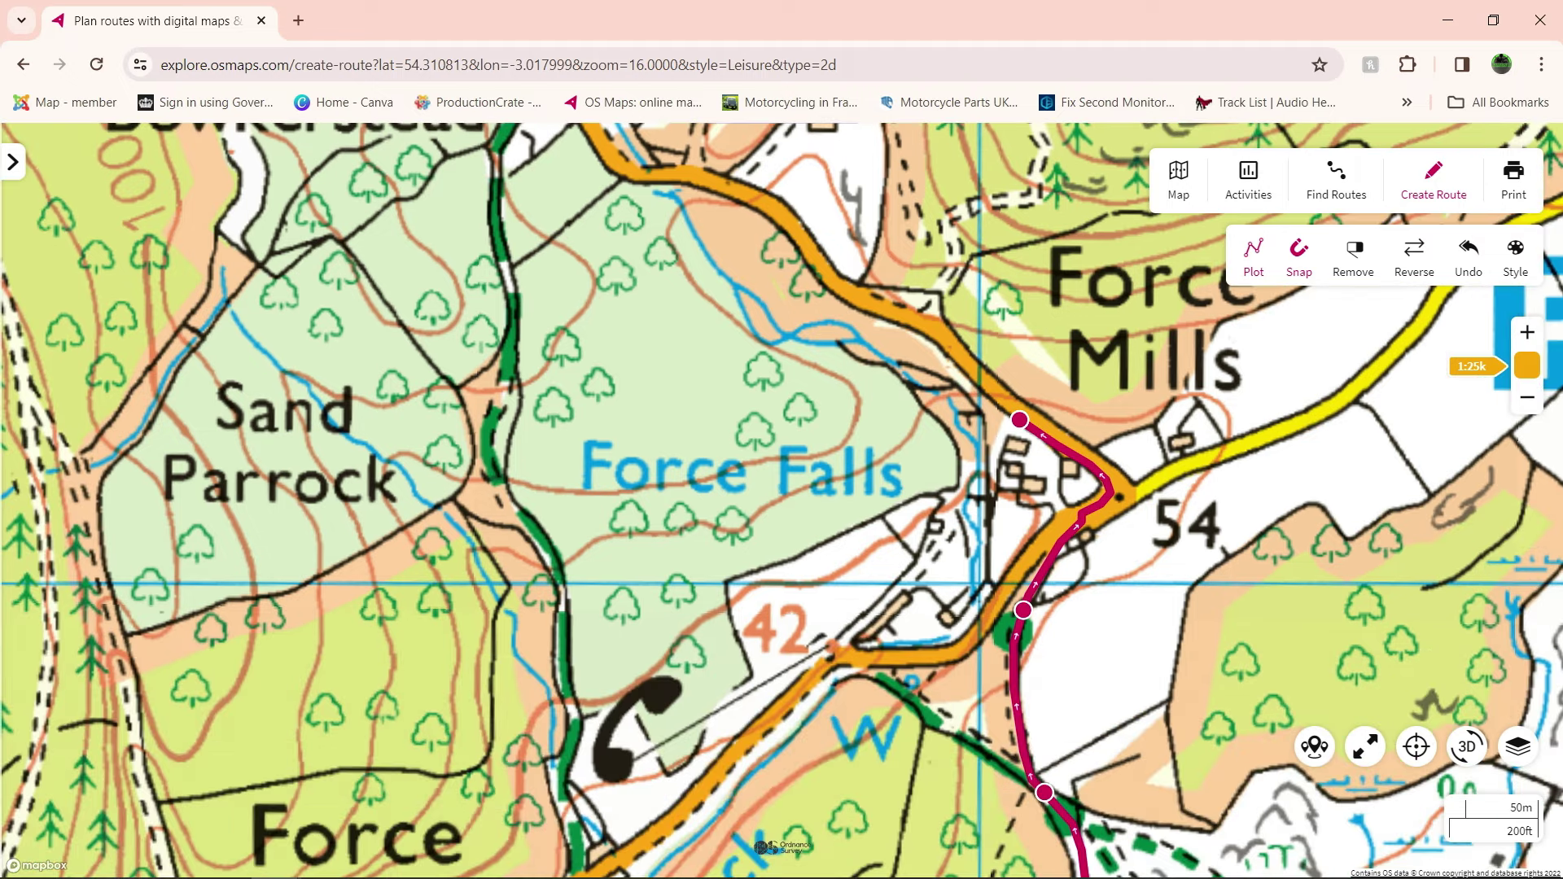
pyautogui.scroll(-3, 941, 484)
pyautogui.moveTo(941, 484); pyautogui.dragTo(1070, 852)
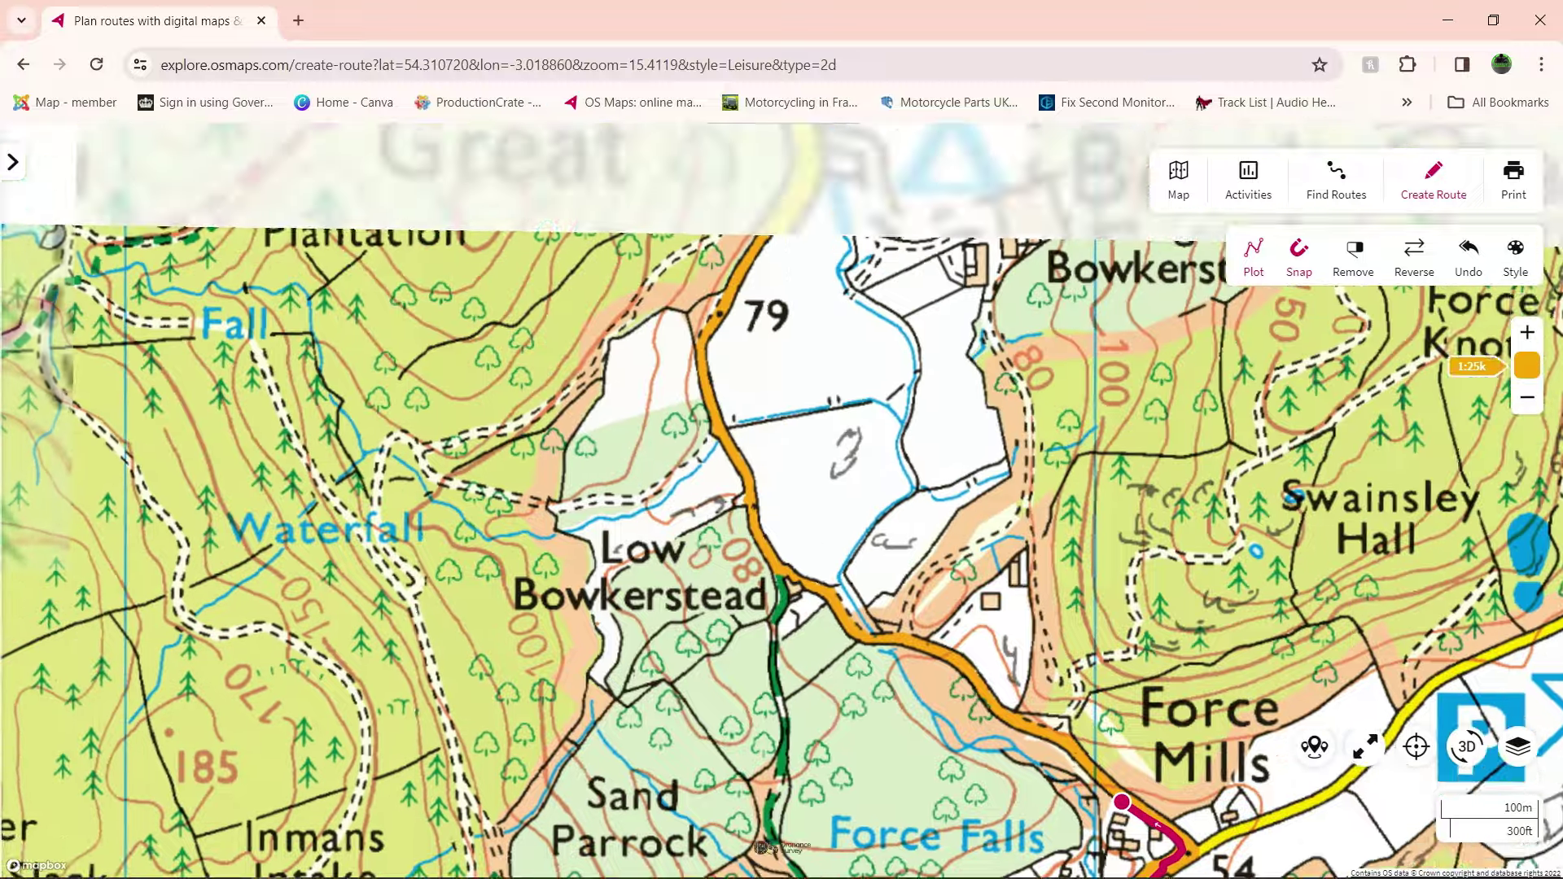
# Step: Extend the route along the orange road past Low Bowkerstead to Satterthwaite Bridge
pyautogui.click(700, 383)
pyautogui.moveTo(700, 383); pyautogui.dragTo(675, 850)
pyautogui.click(784, 345)
pyautogui.moveTo(784, 345); pyautogui.dragTo(835, 130)
pyautogui.press('Up')
pyautogui.press('Up')
pyautogui.press('Up')
pyautogui.press('Up')
pyautogui.press('Up')
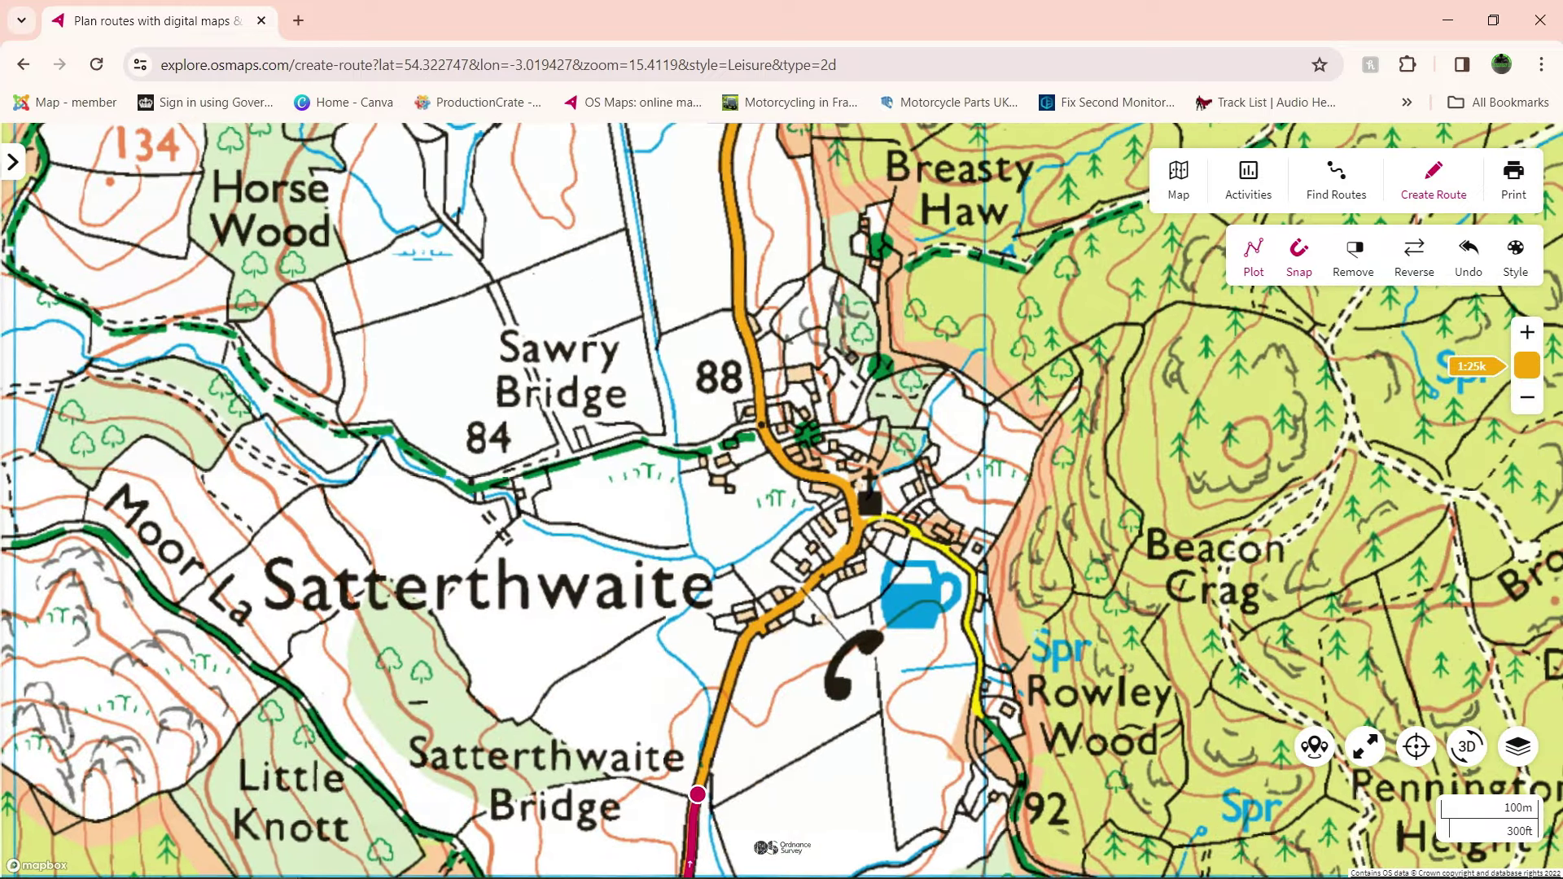
# Step: Continue the route through Satterthwaite and north along the valley road to the Cycle Trails area south of Grizedale
pyautogui.moveTo(862, 220); pyautogui.dragTo(808, 462)
pyautogui.scroll(-2, 808, 462)
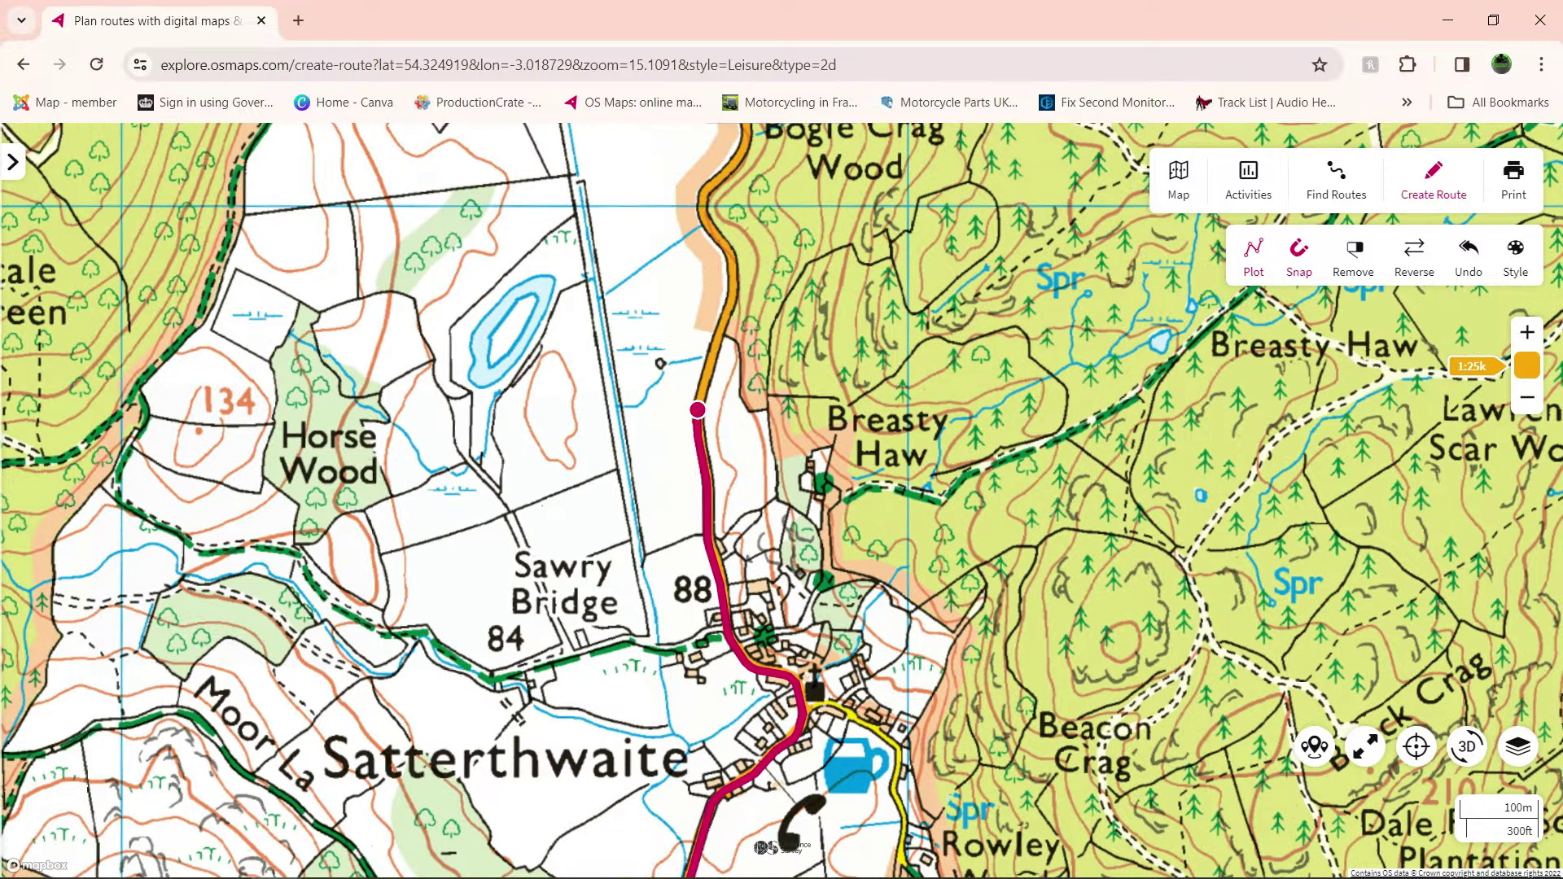
pyautogui.press('Up')
pyautogui.press('Up')
pyautogui.press('Up')
pyautogui.press('Up')
pyautogui.press('Up')
pyautogui.click(665, 320)
pyautogui.scroll(-4, 737, 300)
pyautogui.moveTo(736, 301); pyautogui.dragTo(781, 744)
pyautogui.moveTo(773, 407)
pyautogui.mouseDown()
pyautogui.moveTo(765, 688)
pyautogui.moveTo(778, 433)
pyautogui.mouseUp()
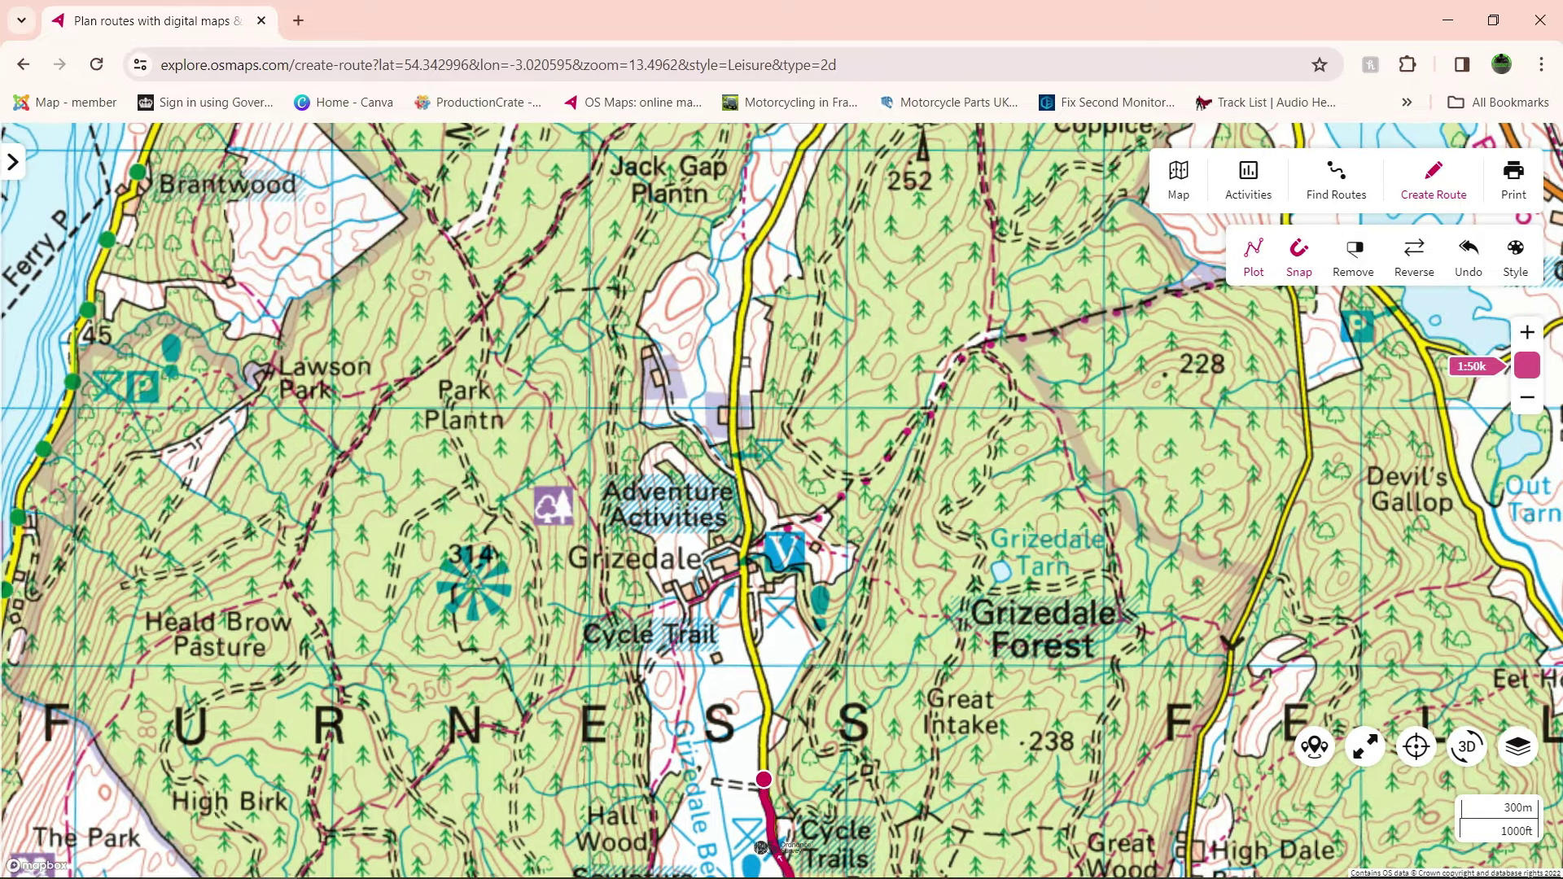
pyautogui.click(743, 546)
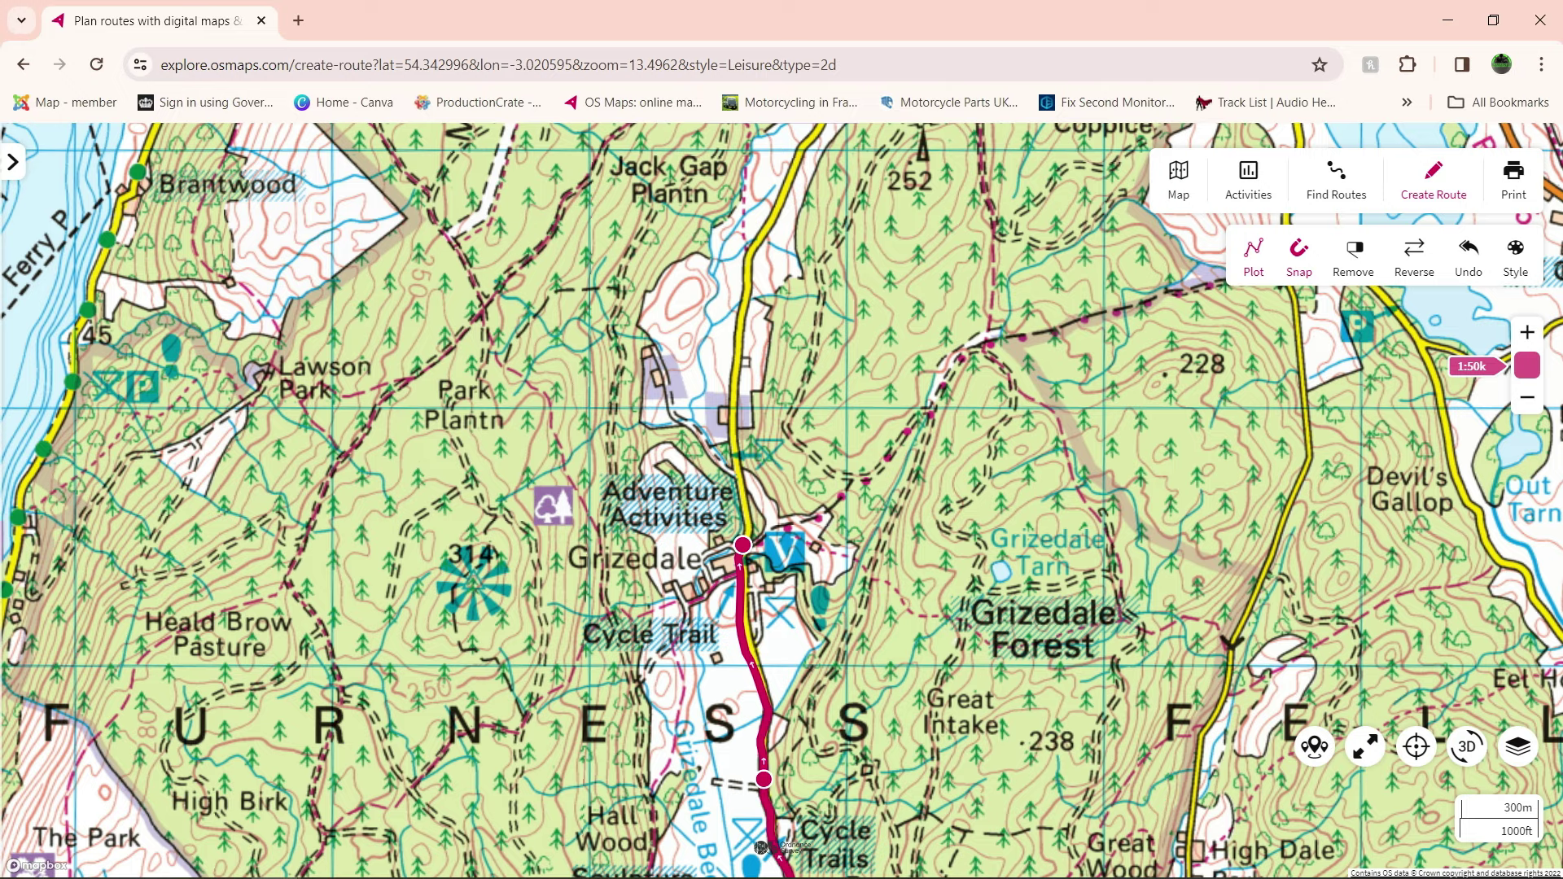
pyautogui.scroll(5, 750, 557)
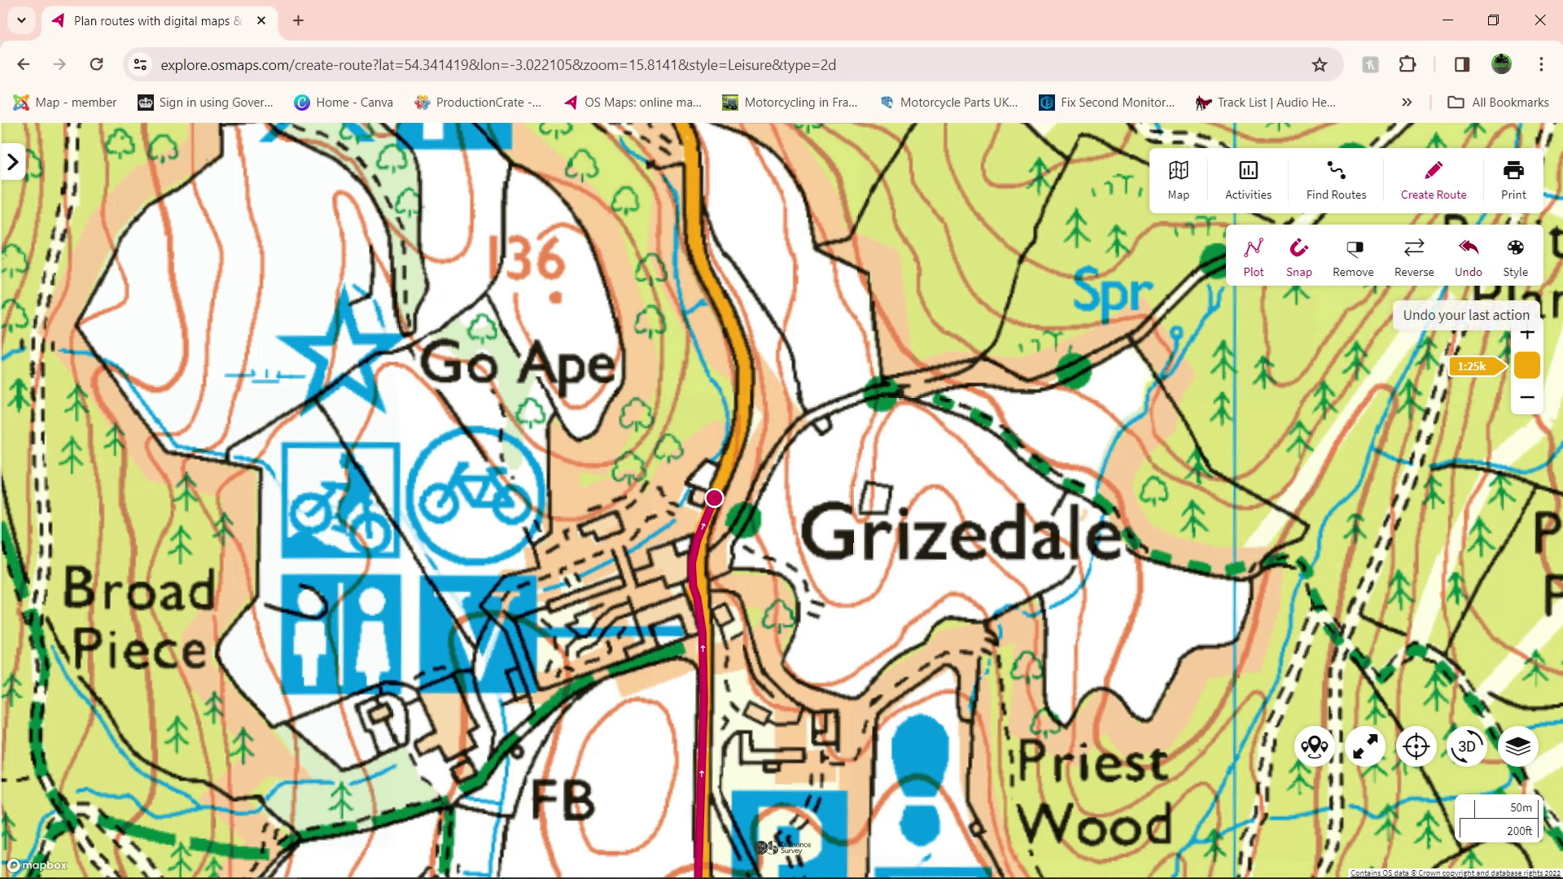
pyautogui.click(1468, 252)
# Step: Plot the route through Grizedale and northeast along the forest byway past spot height 189
pyautogui.click(703, 656)
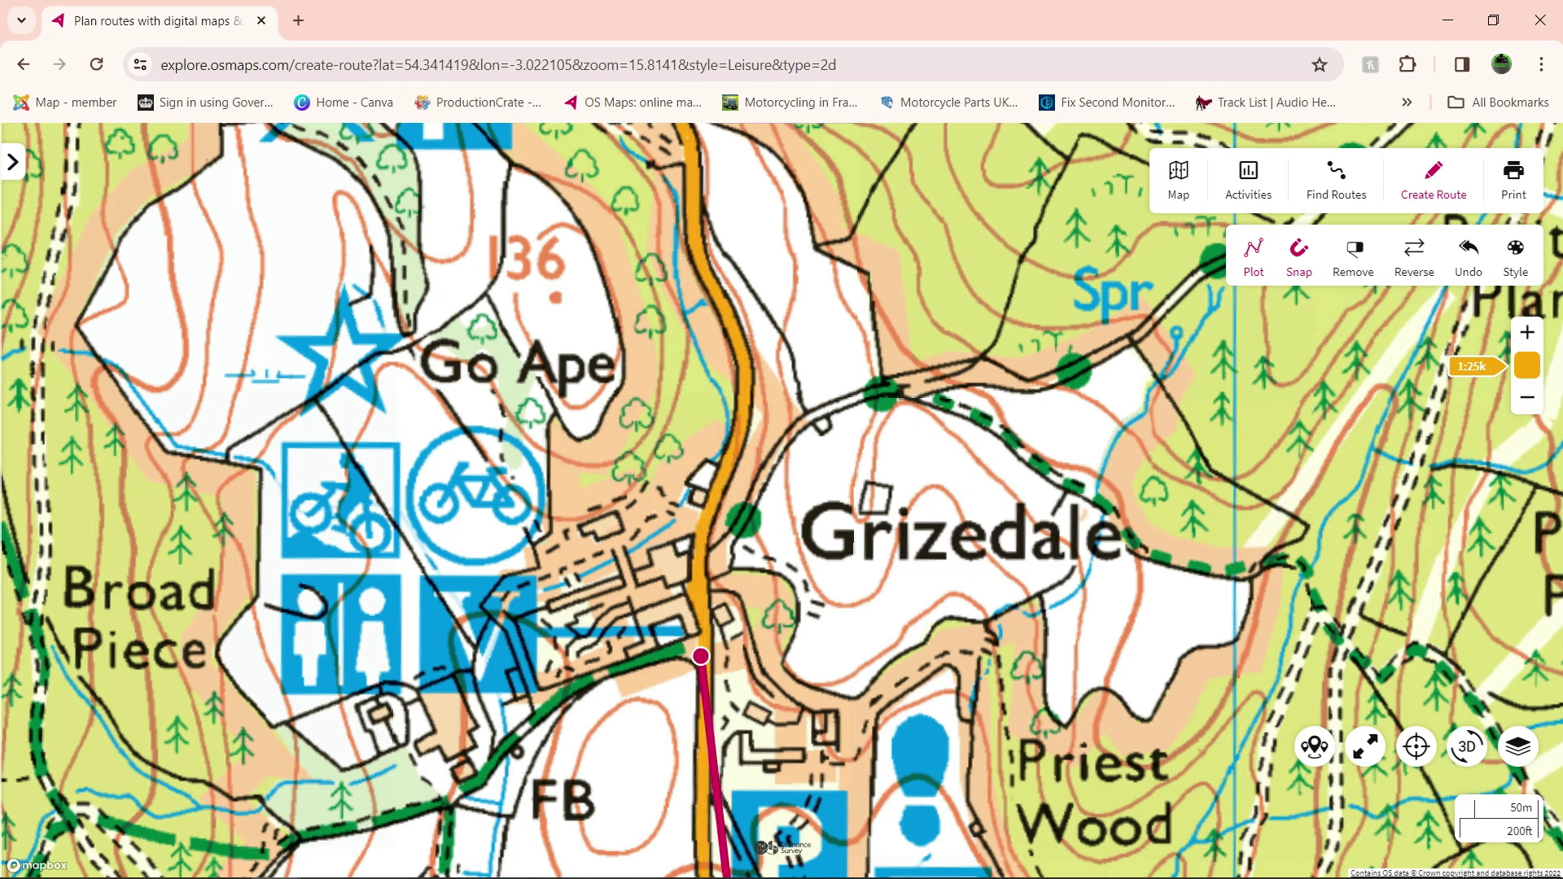
pyautogui.click(860, 403)
pyautogui.moveTo(859, 403); pyautogui.dragTo(191, 721)
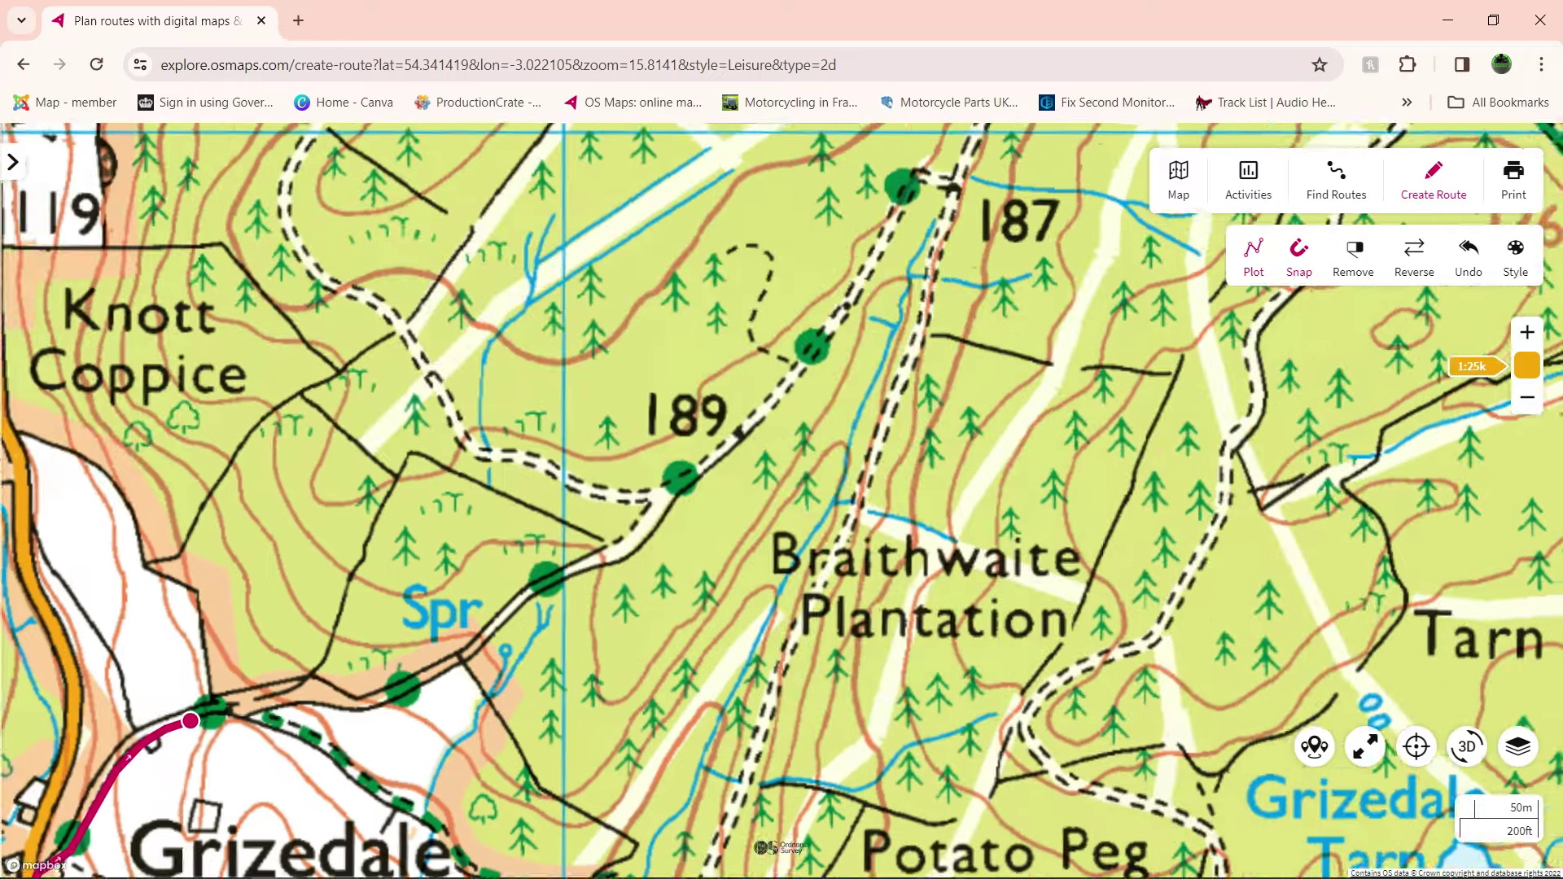
pyautogui.click(833, 294)
pyautogui.moveTo(833, 294); pyautogui.dragTo(667, 858)
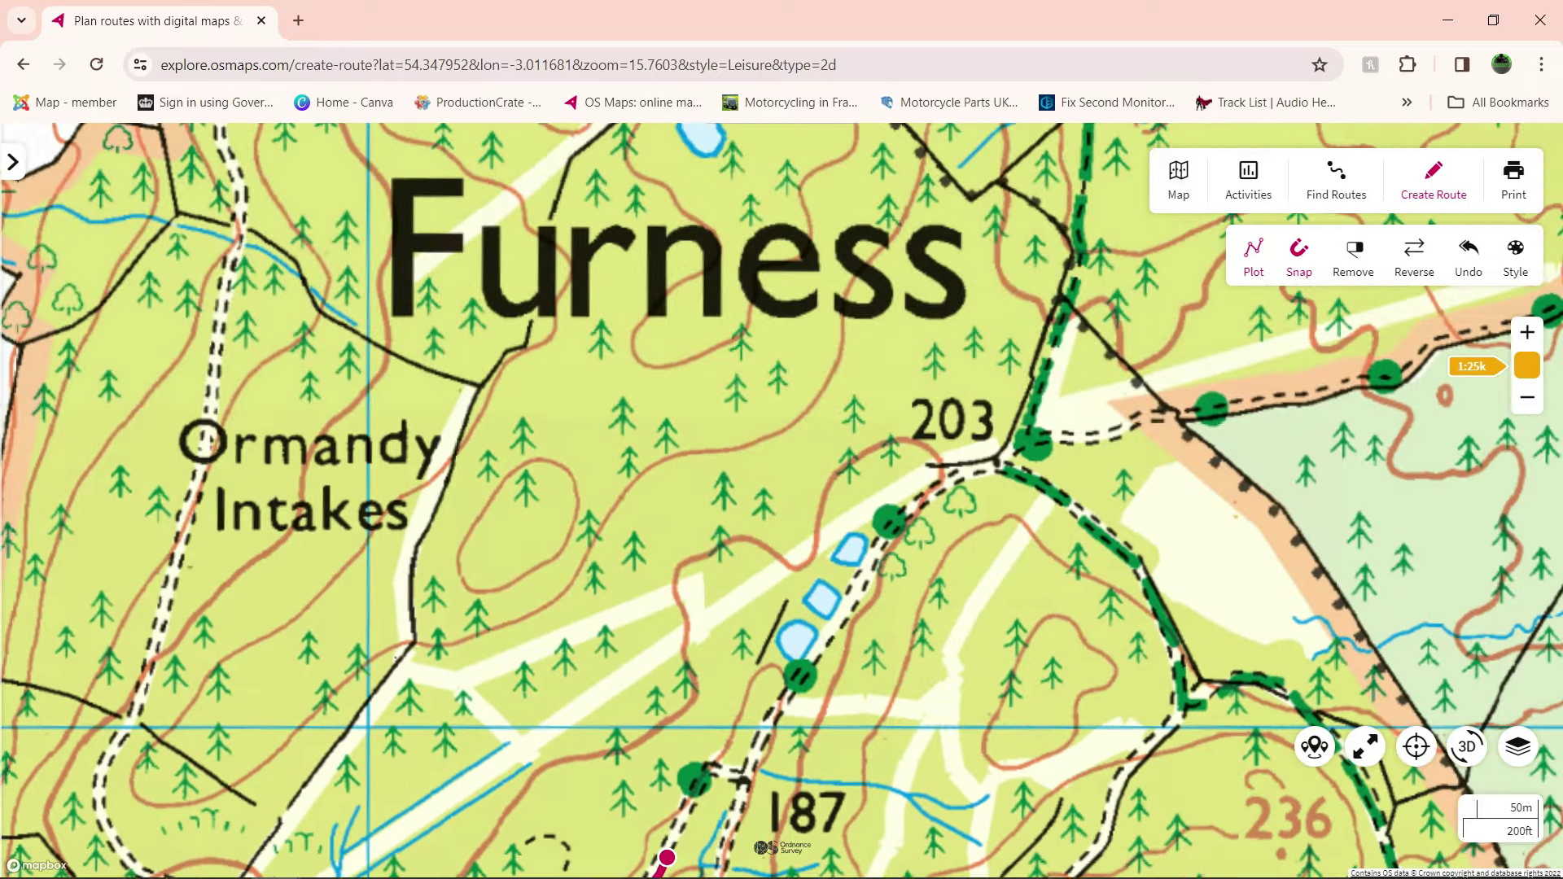
# Step: Extend the route past spot height 203 and east along the byway above Esthwaite Intake to the yellow road
pyautogui.click(991, 464)
pyautogui.moveTo(991, 463); pyautogui.dragTo(339, 664)
pyautogui.click(1207, 425)
pyautogui.moveTo(1207, 425); pyautogui.dragTo(520, 643)
pyautogui.click(1102, 516)
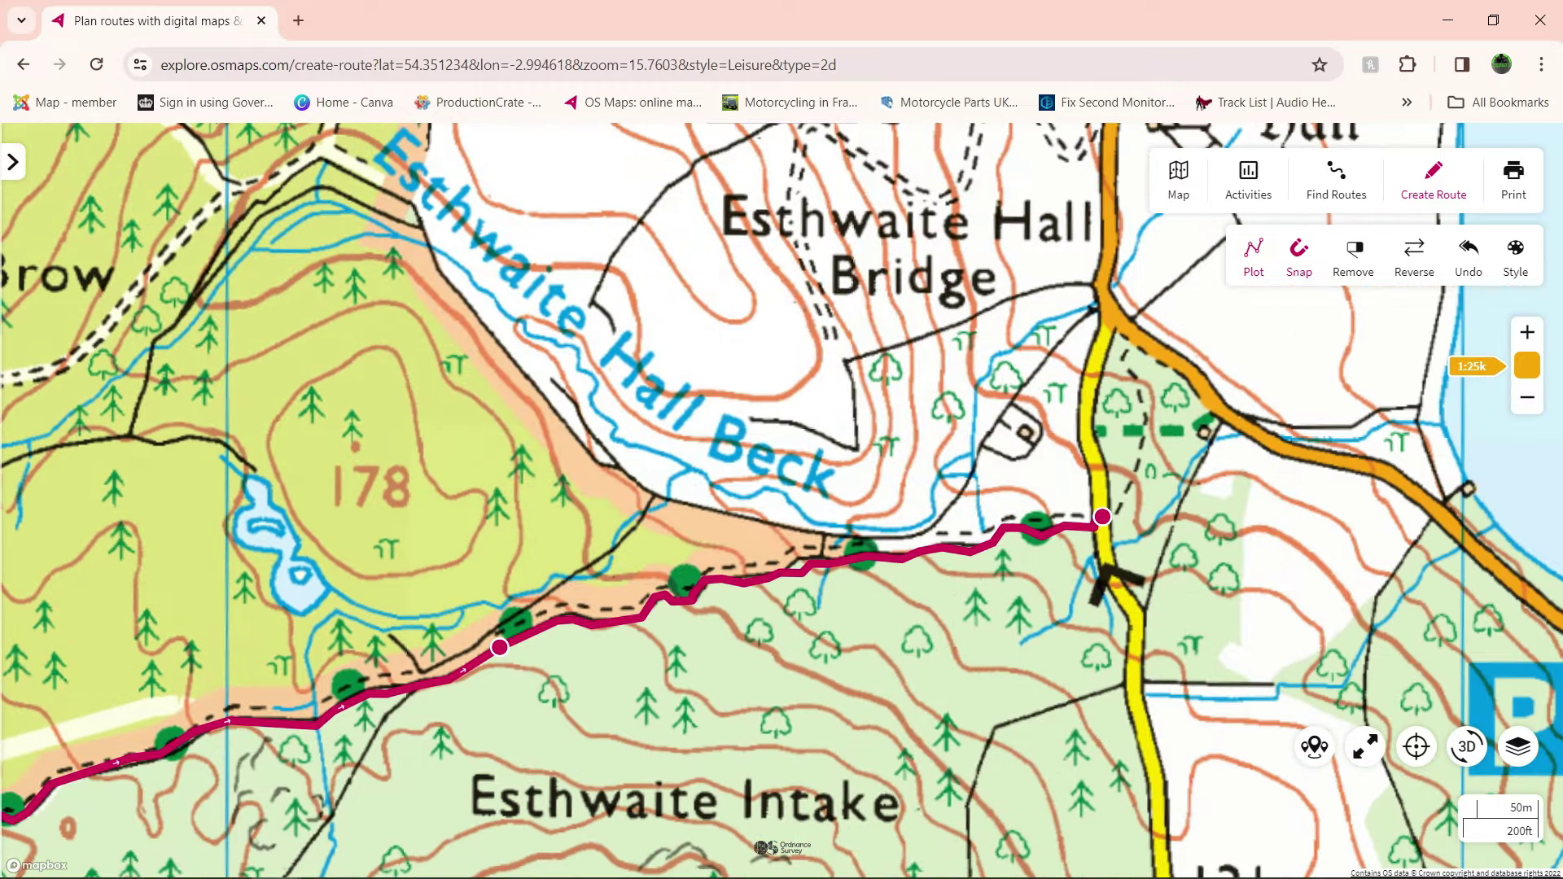
# Step: Continue the route by road near Esthwaite Hall Bridge, along the lake and over Ees Bridge to the junction south of Near Sawrey
pyautogui.scroll(-3, 1108, 570)
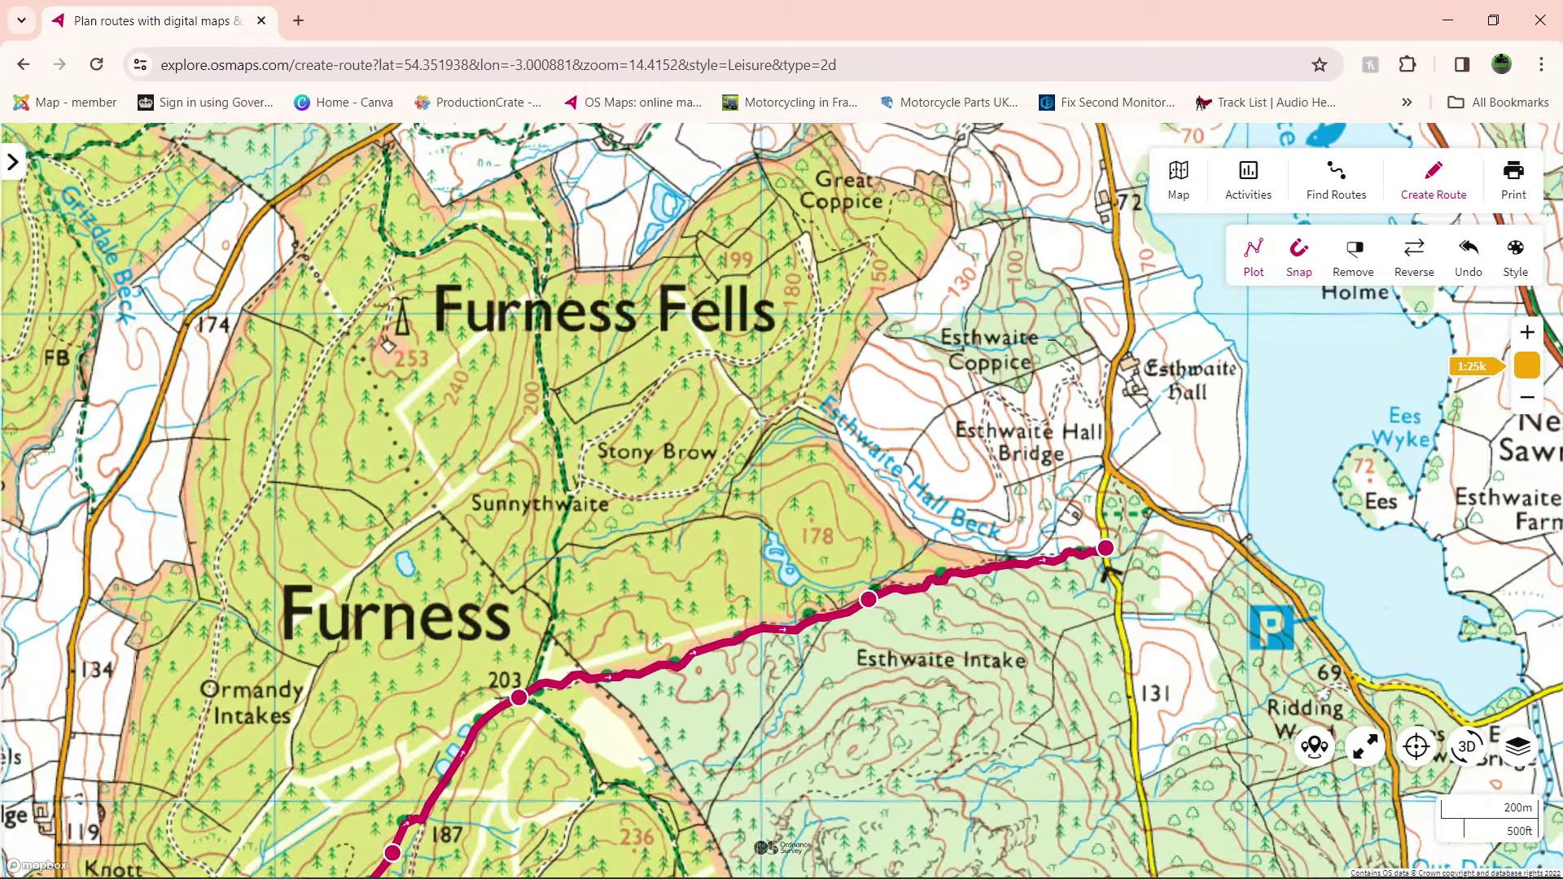
pyautogui.moveTo(1108, 570); pyautogui.dragTo(970, 351)
pyautogui.scroll(-3, 973, 352)
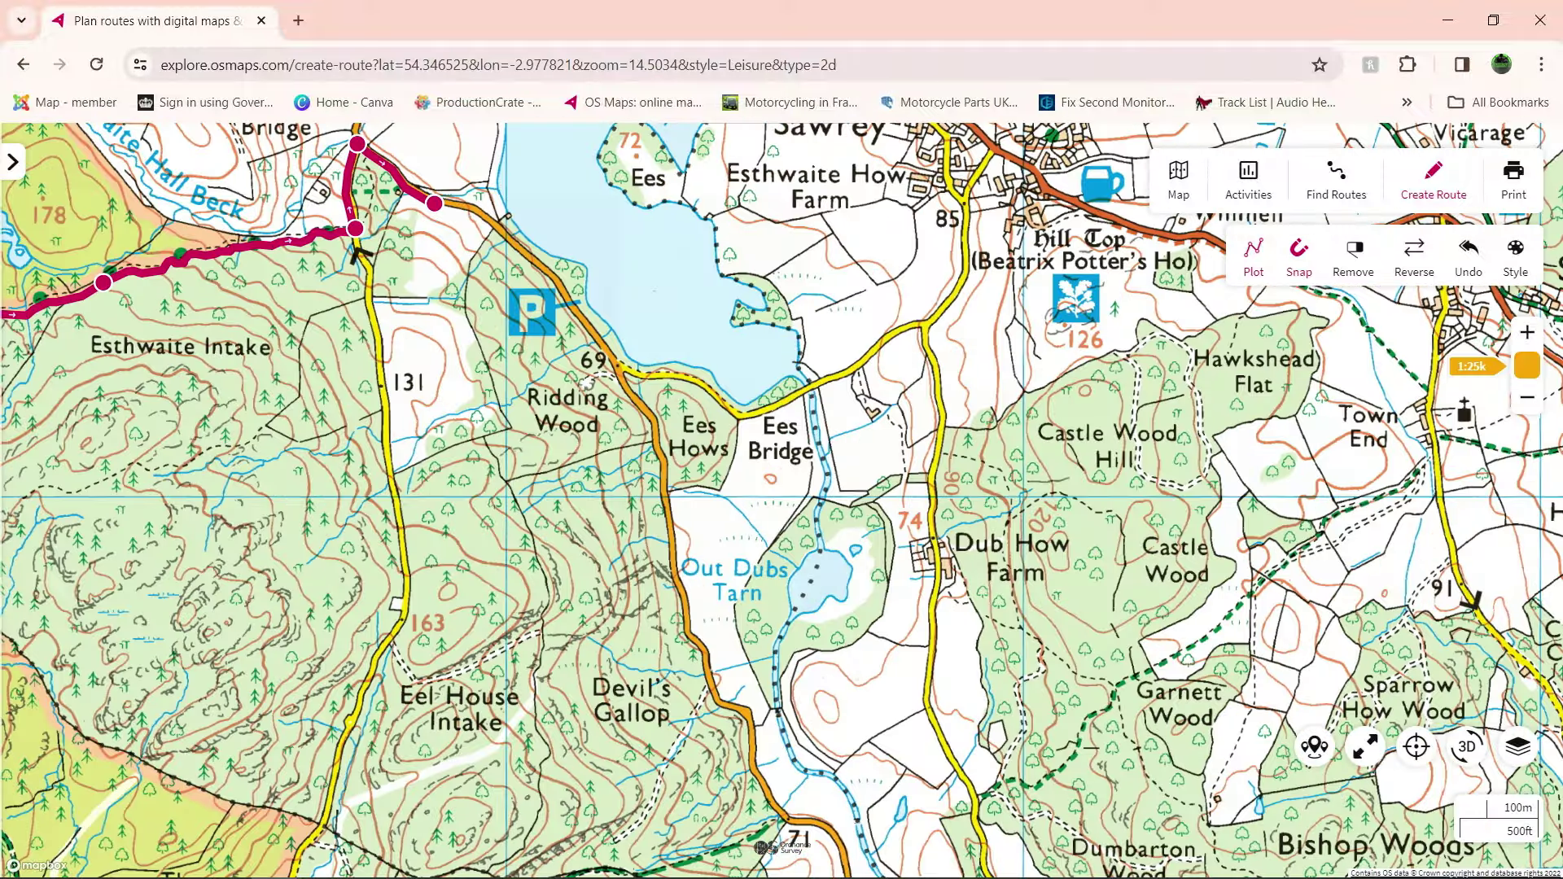
pyautogui.moveTo(654, 290); pyautogui.dragTo(435, 498)
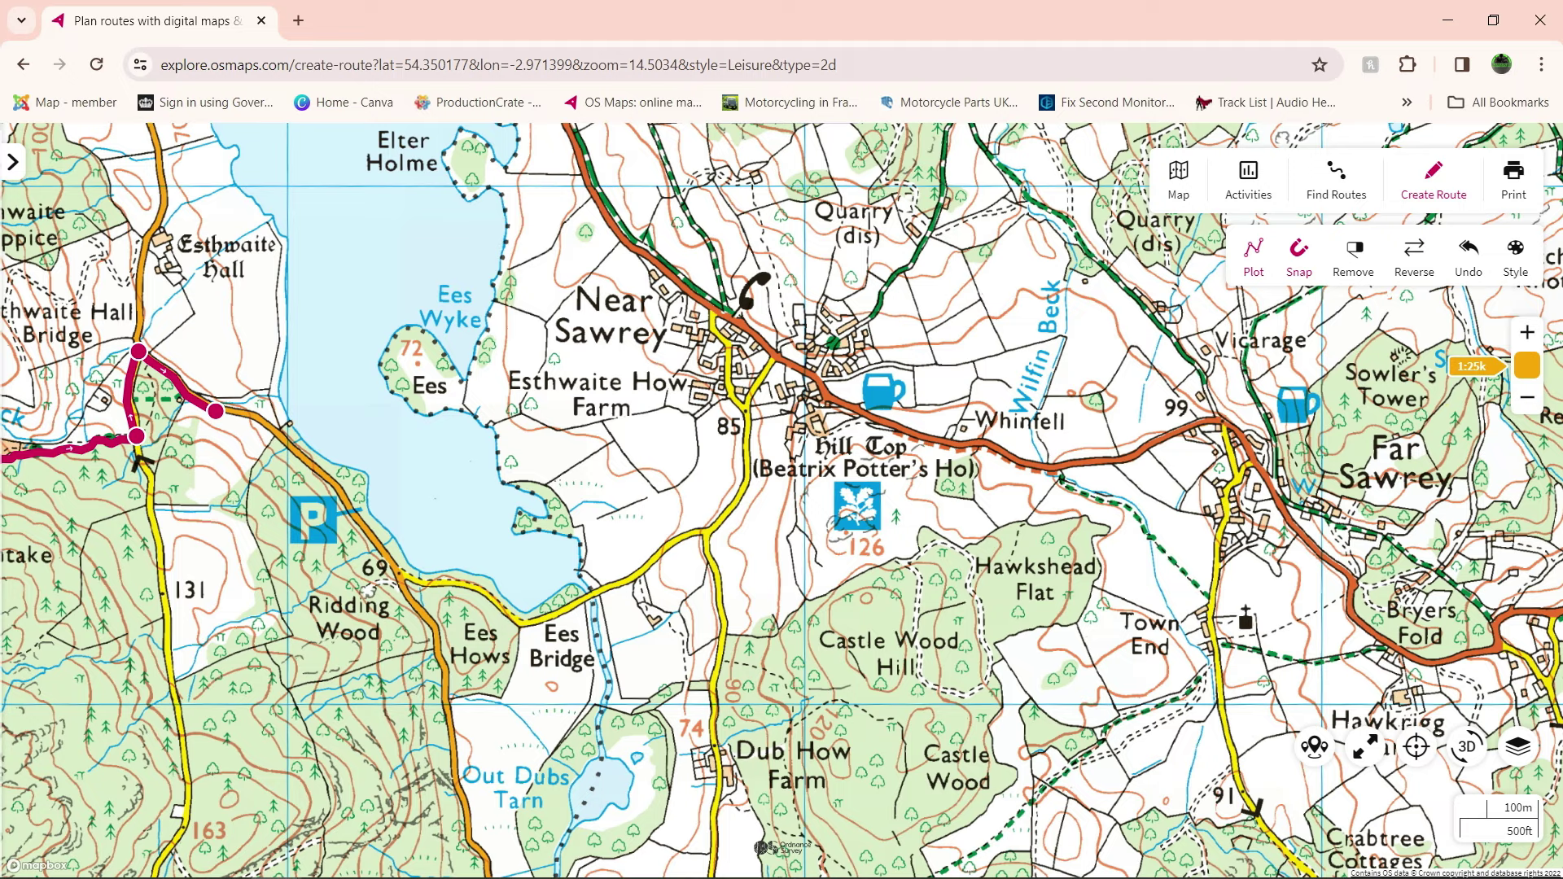
pyautogui.click(705, 534)
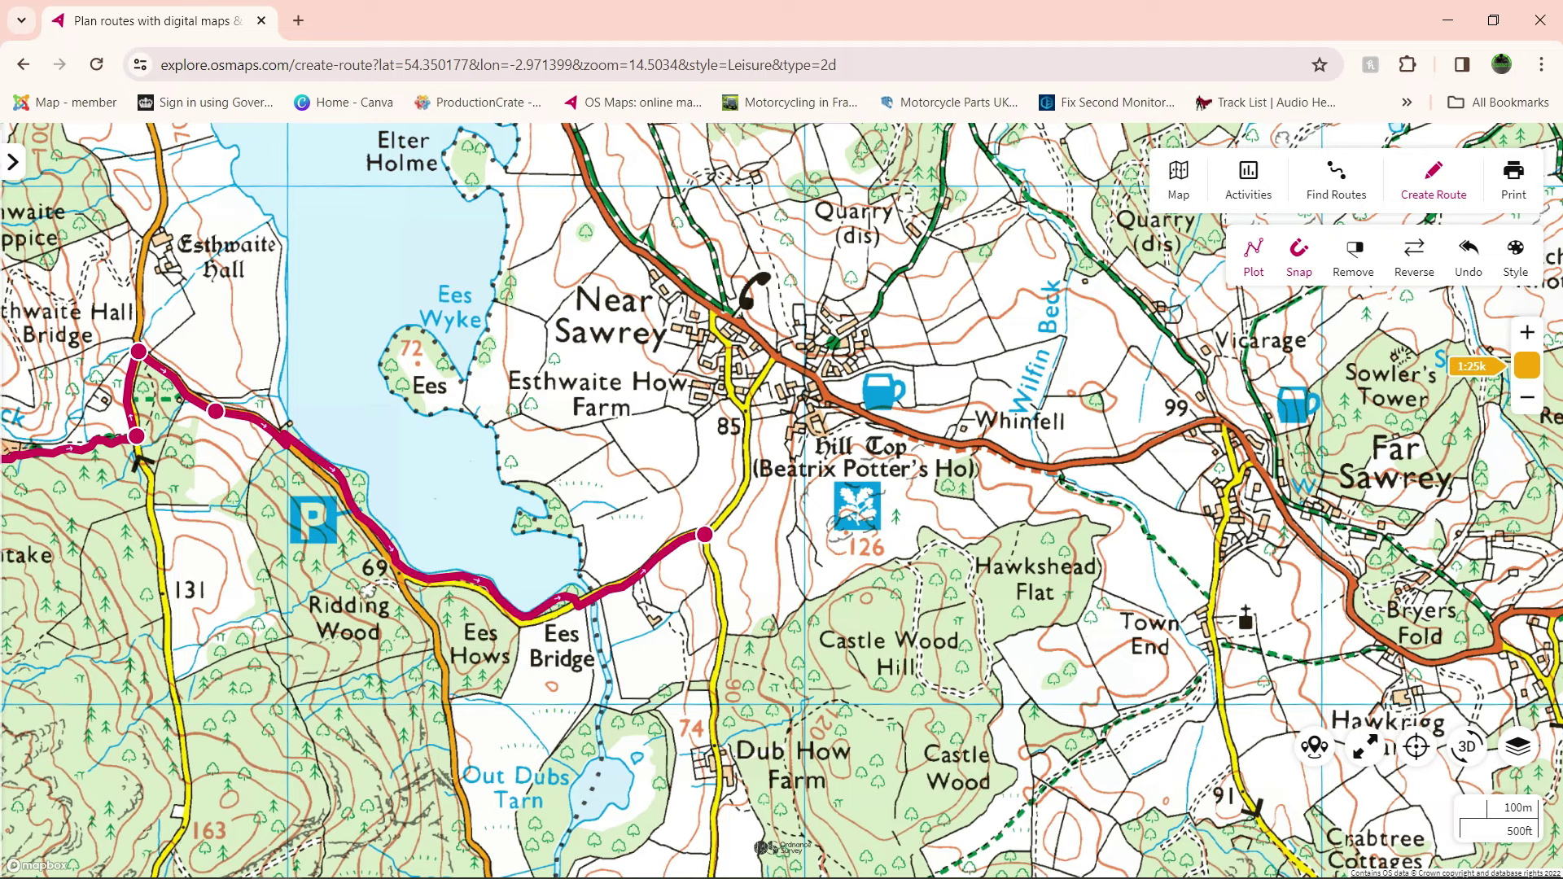
# Step: Extend the route east along the road through Far Sawrey to the ferry landing at The Ferry House
pyautogui.click(919, 438)
pyautogui.moveTo(919, 438); pyautogui.dragTo(155, 415)
pyautogui.click(943, 522)
pyautogui.moveTo(943, 522); pyautogui.dragTo(691, 762)
pyautogui.click(862, 557)
pyautogui.moveTo(863, 558); pyautogui.dragTo(457, 622)
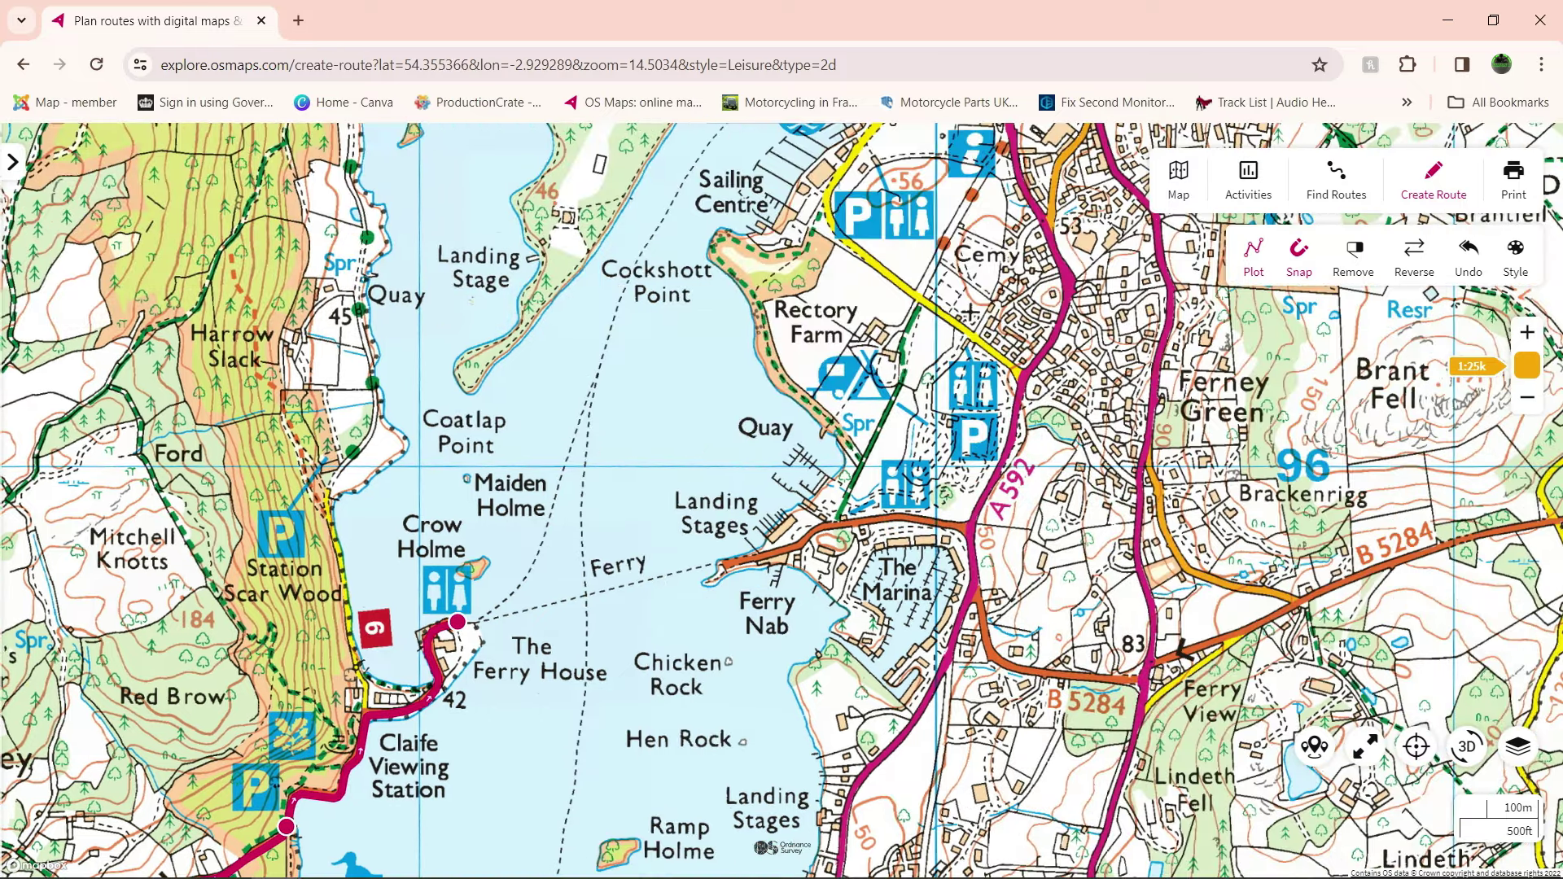
# Step: Extend the route from The Ferry House across the ferry crossing to the road just west of the A592 by The Marina
pyautogui.click(947, 525)
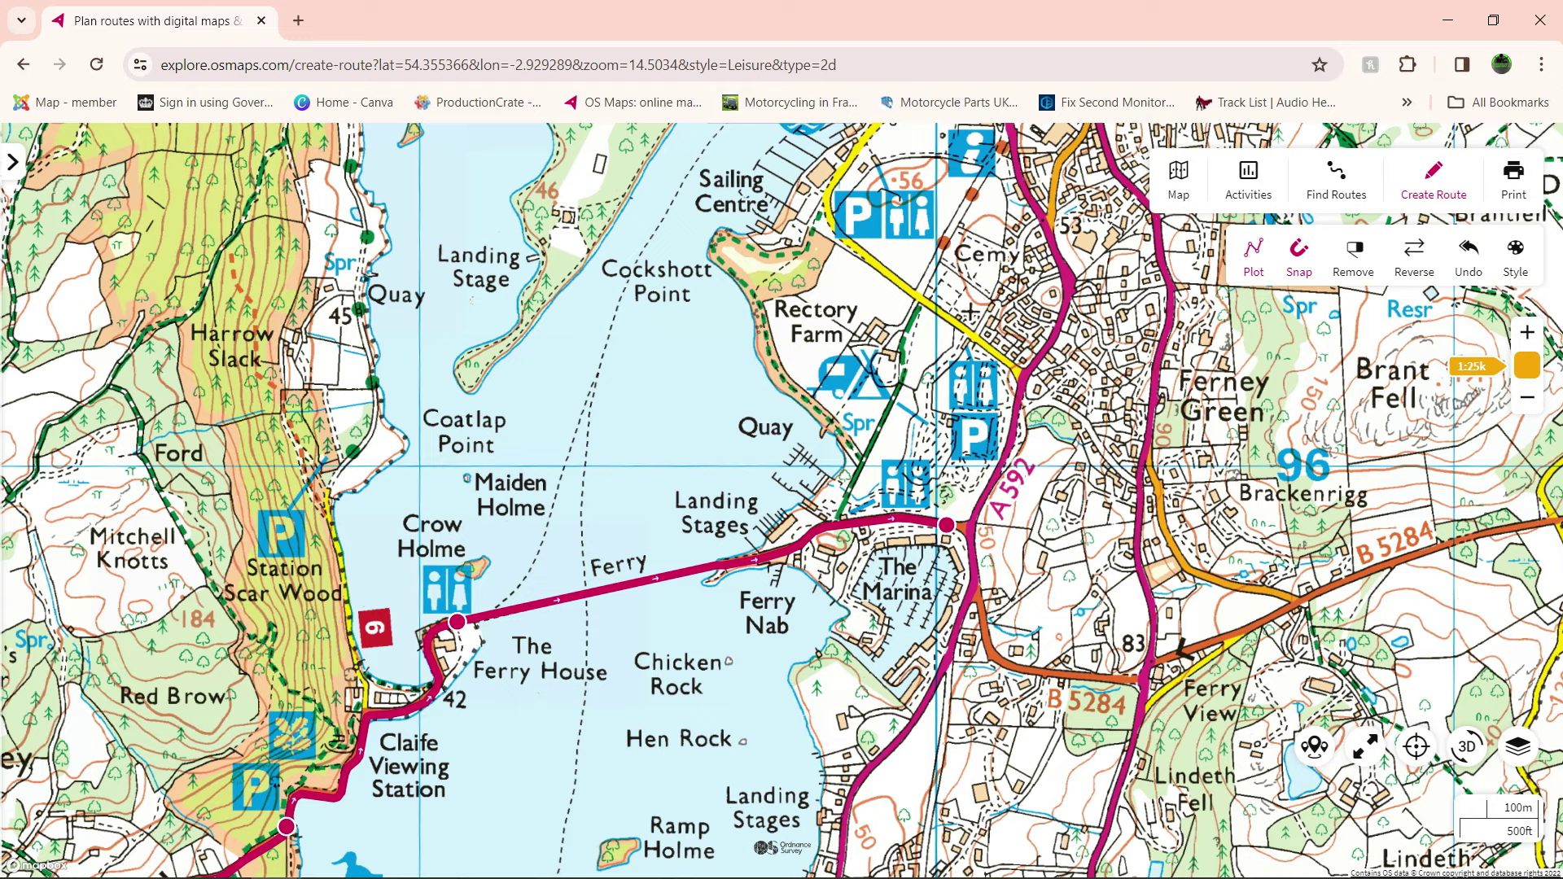
pyautogui.moveTo(947, 524); pyautogui.dragTo(597, 522)
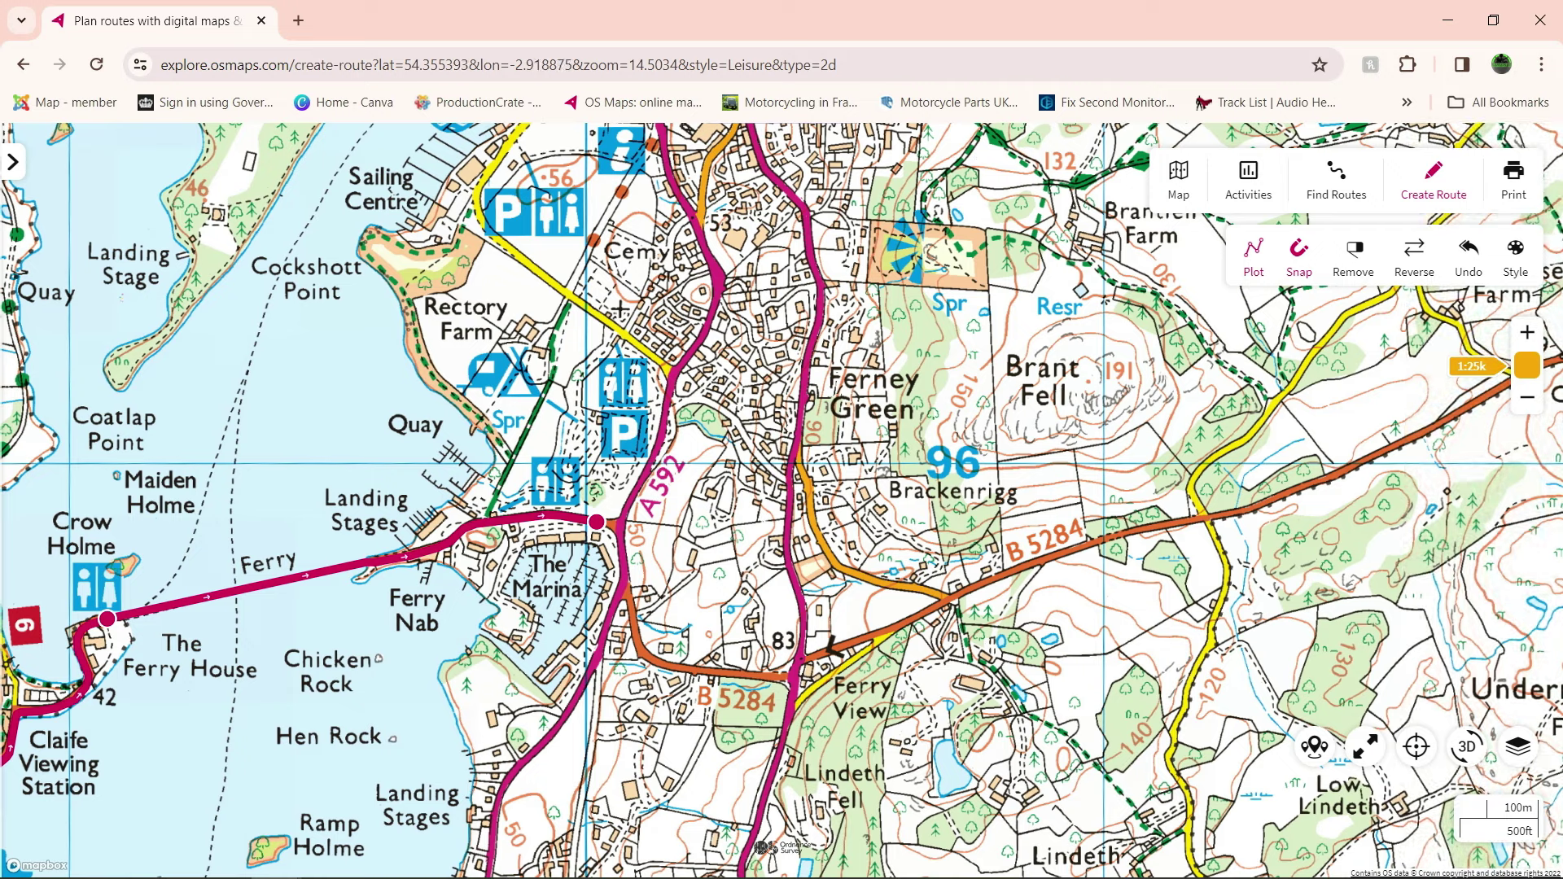
pyautogui.moveTo(597, 522); pyautogui.dragTo(982, 452)
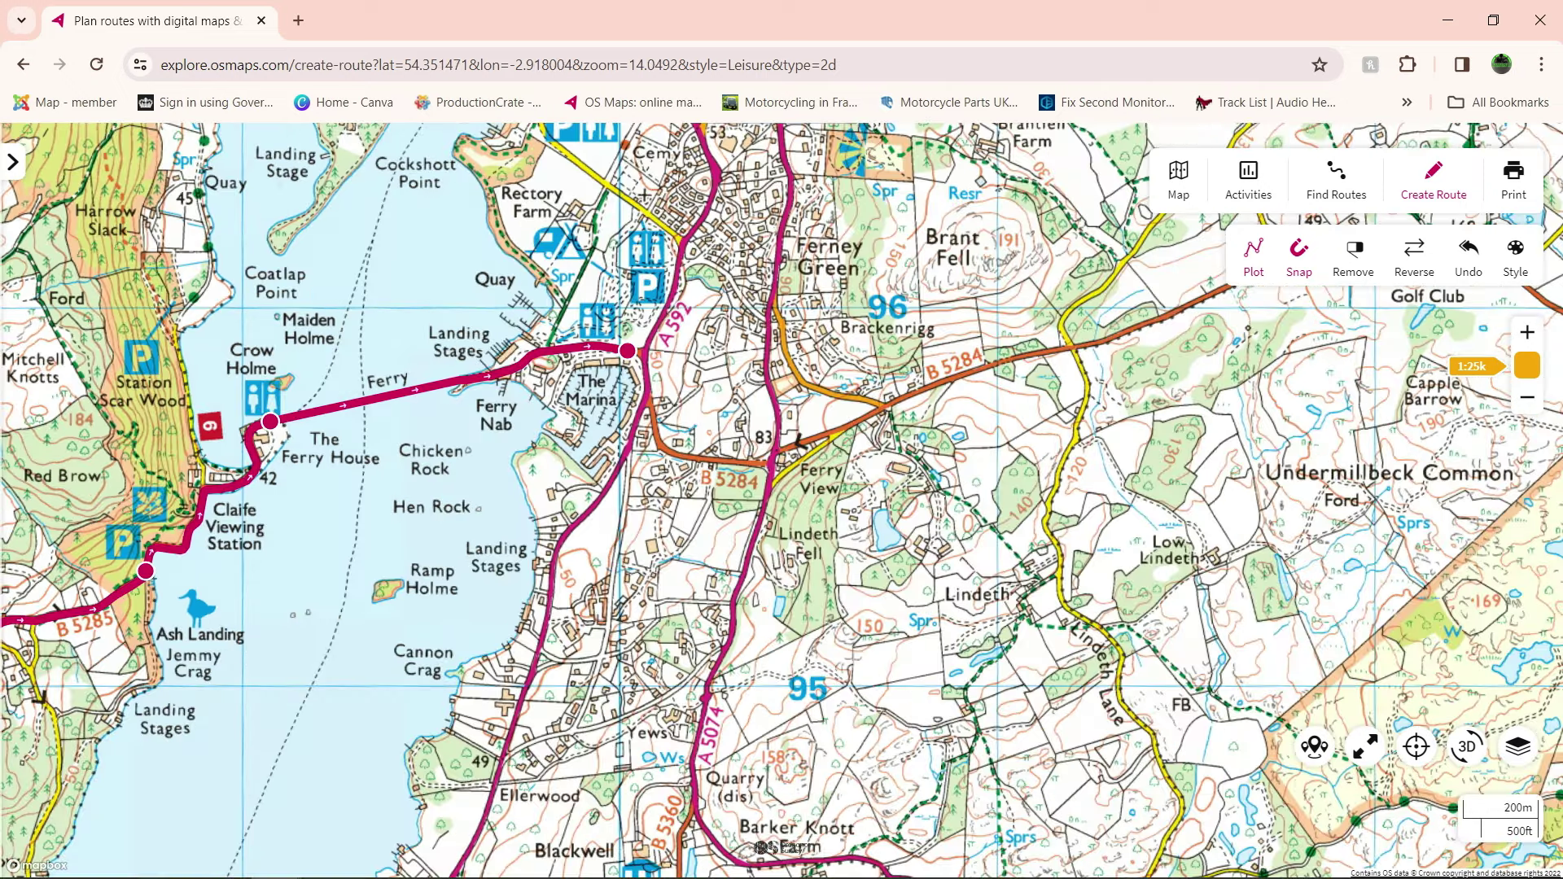
# Step: Try to extend the route south to Bellman Landing in a single leg, and undo that leg
pyautogui.moveTo(690, 694); pyautogui.dragTo(873, 305)
pyautogui.moveTo(731, 591); pyautogui.dragTo(831, 418)
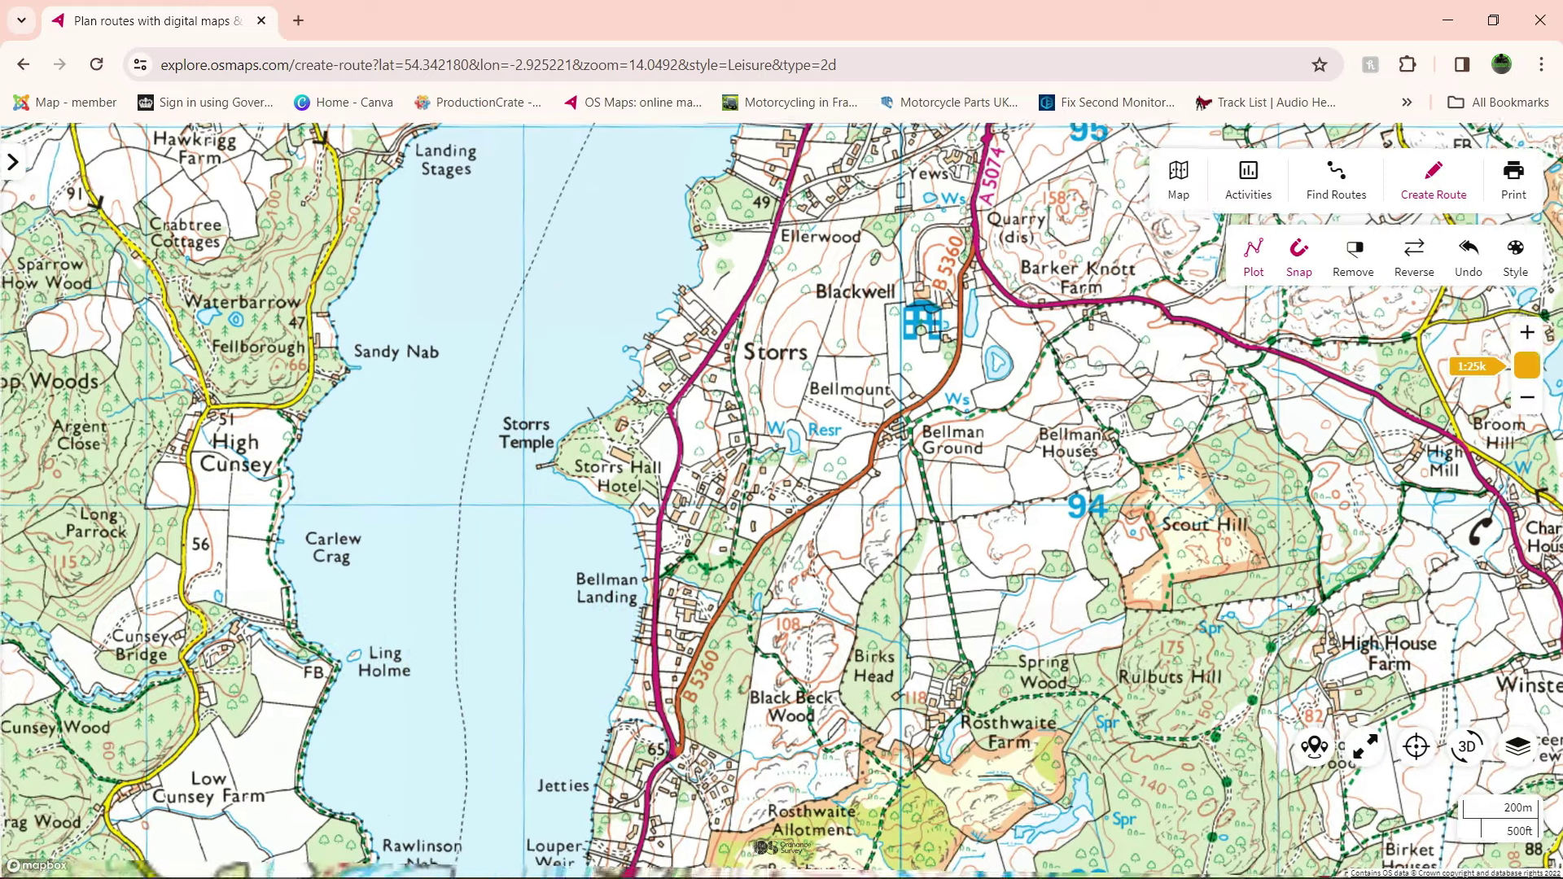
pyautogui.moveTo(733, 521); pyautogui.dragTo(857, 428)
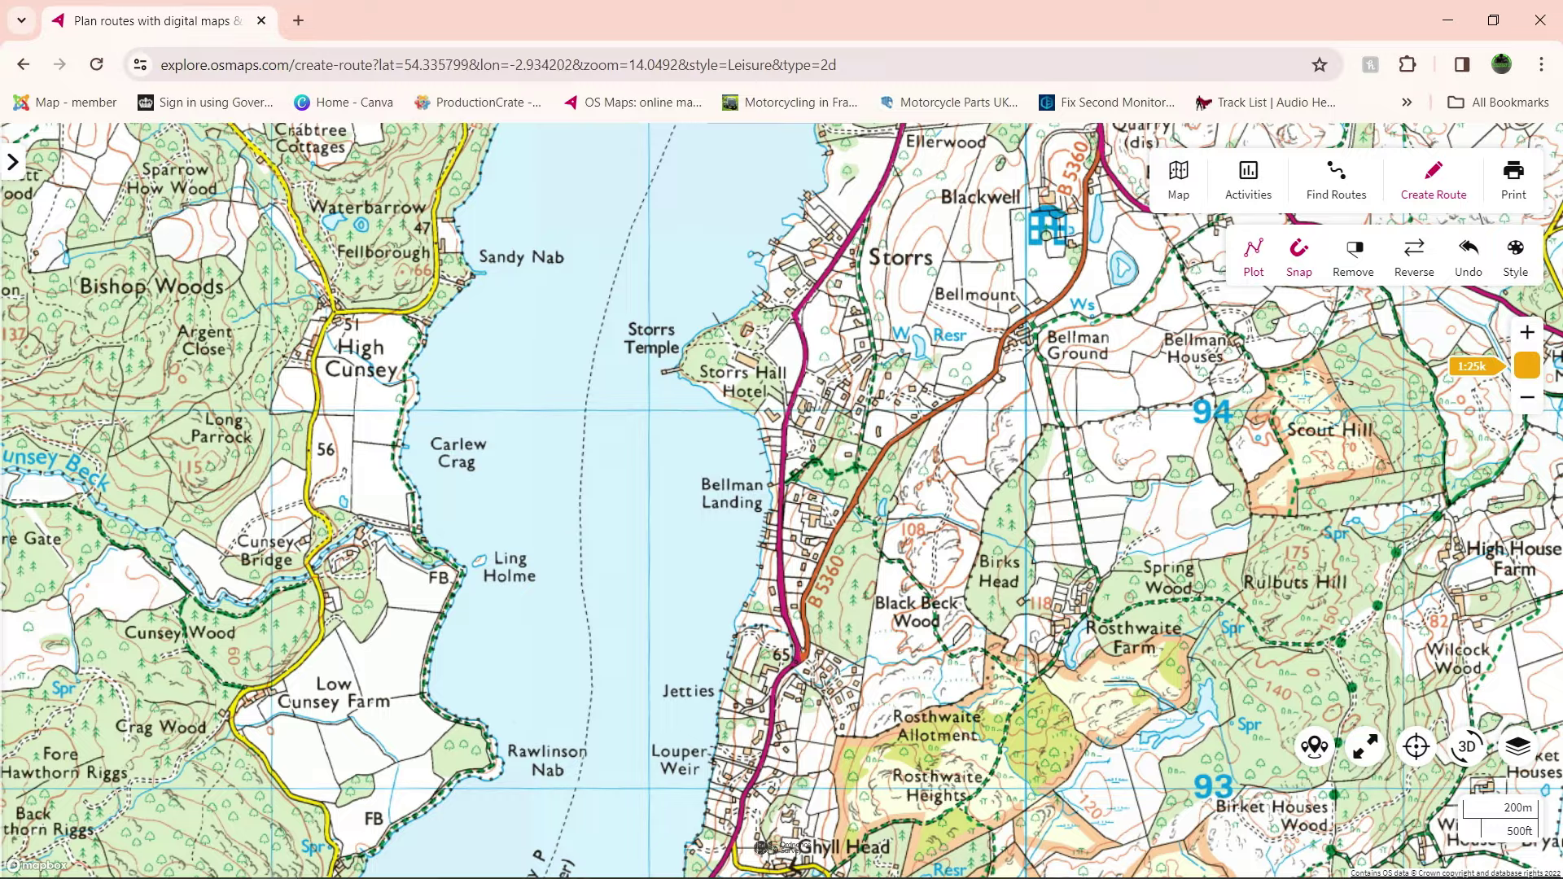
pyautogui.scroll(5, 795, 505)
pyautogui.click(766, 454)
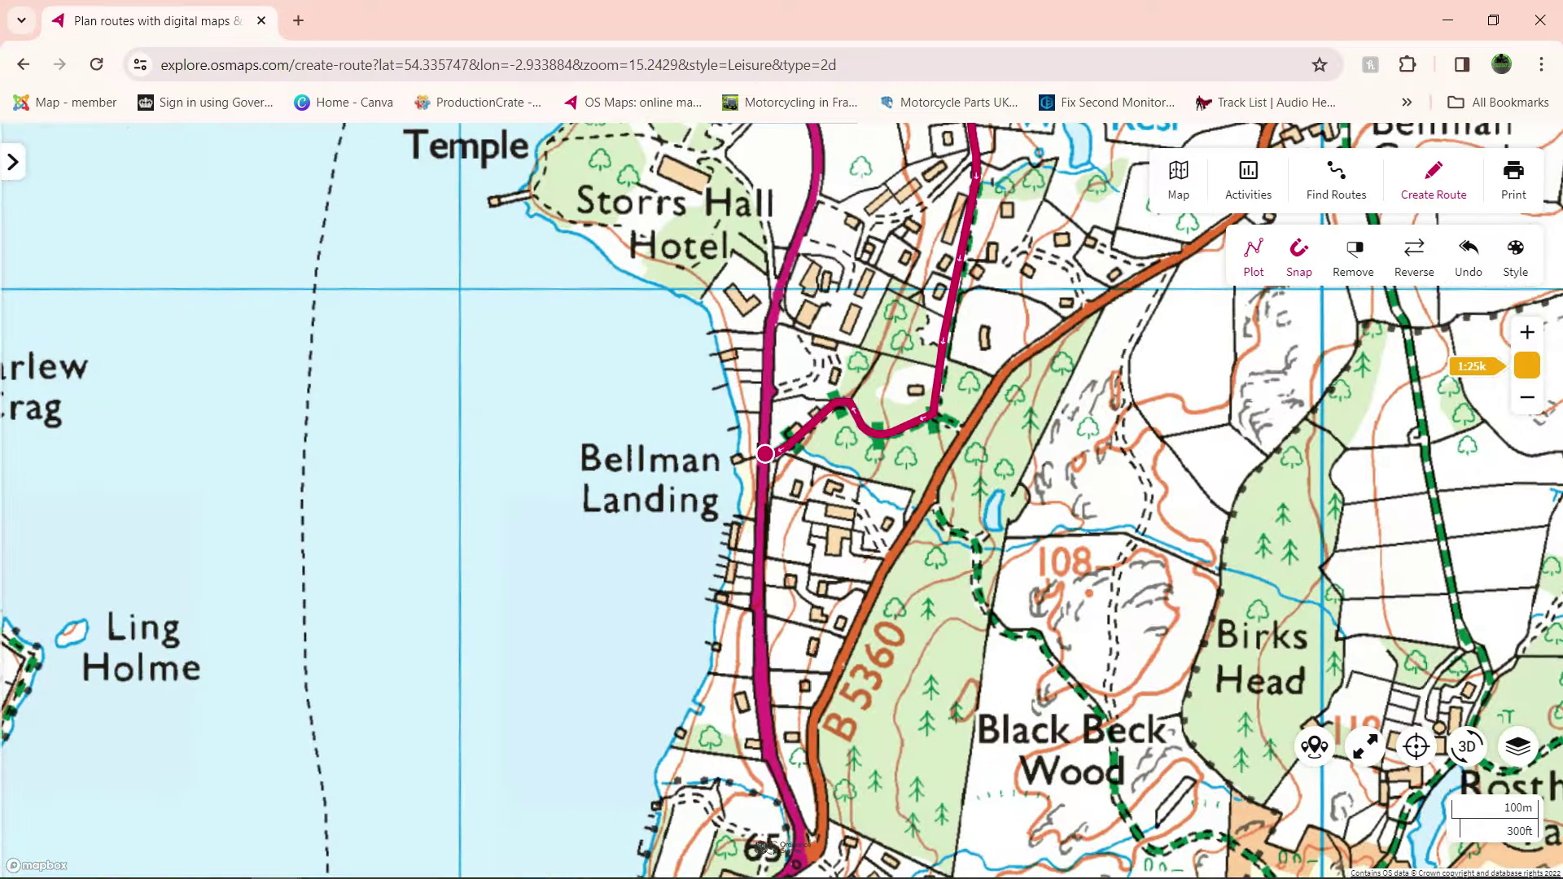
pyautogui.moveTo(781, 407); pyautogui.dragTo(622, 740)
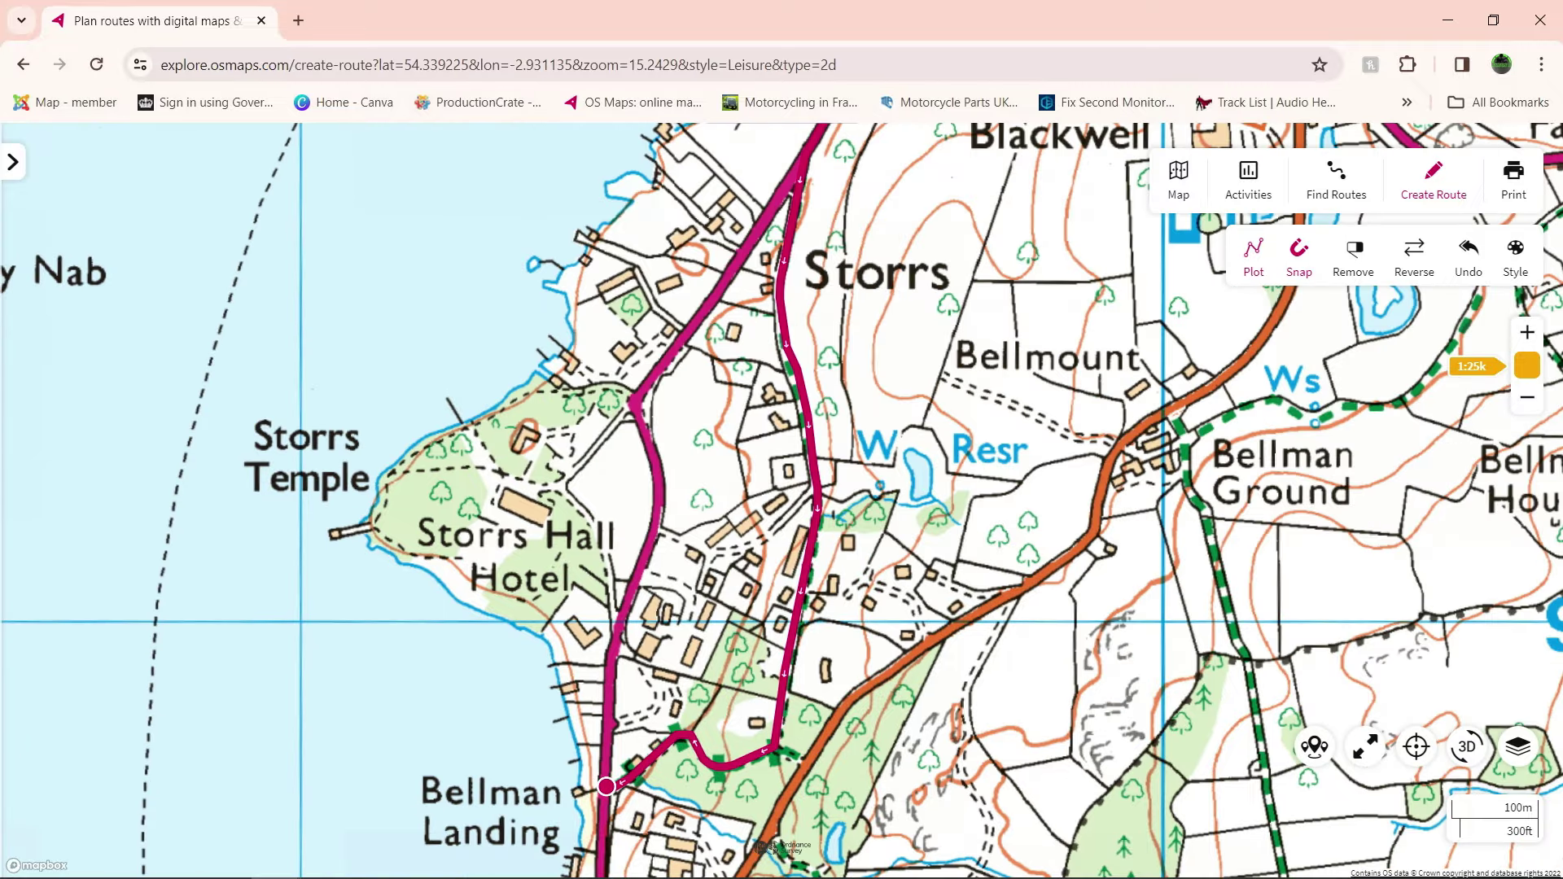
pyautogui.click(1469, 259)
# Step: Plot the route south along the A592 through Storrs to Bellman Landing and east along the path to the B5360
pyautogui.click(745, 242)
pyautogui.click(629, 597)
pyautogui.moveTo(652, 773); pyautogui.dragTo(860, 382)
pyautogui.click(974, 359)
pyautogui.click(1019, 362)
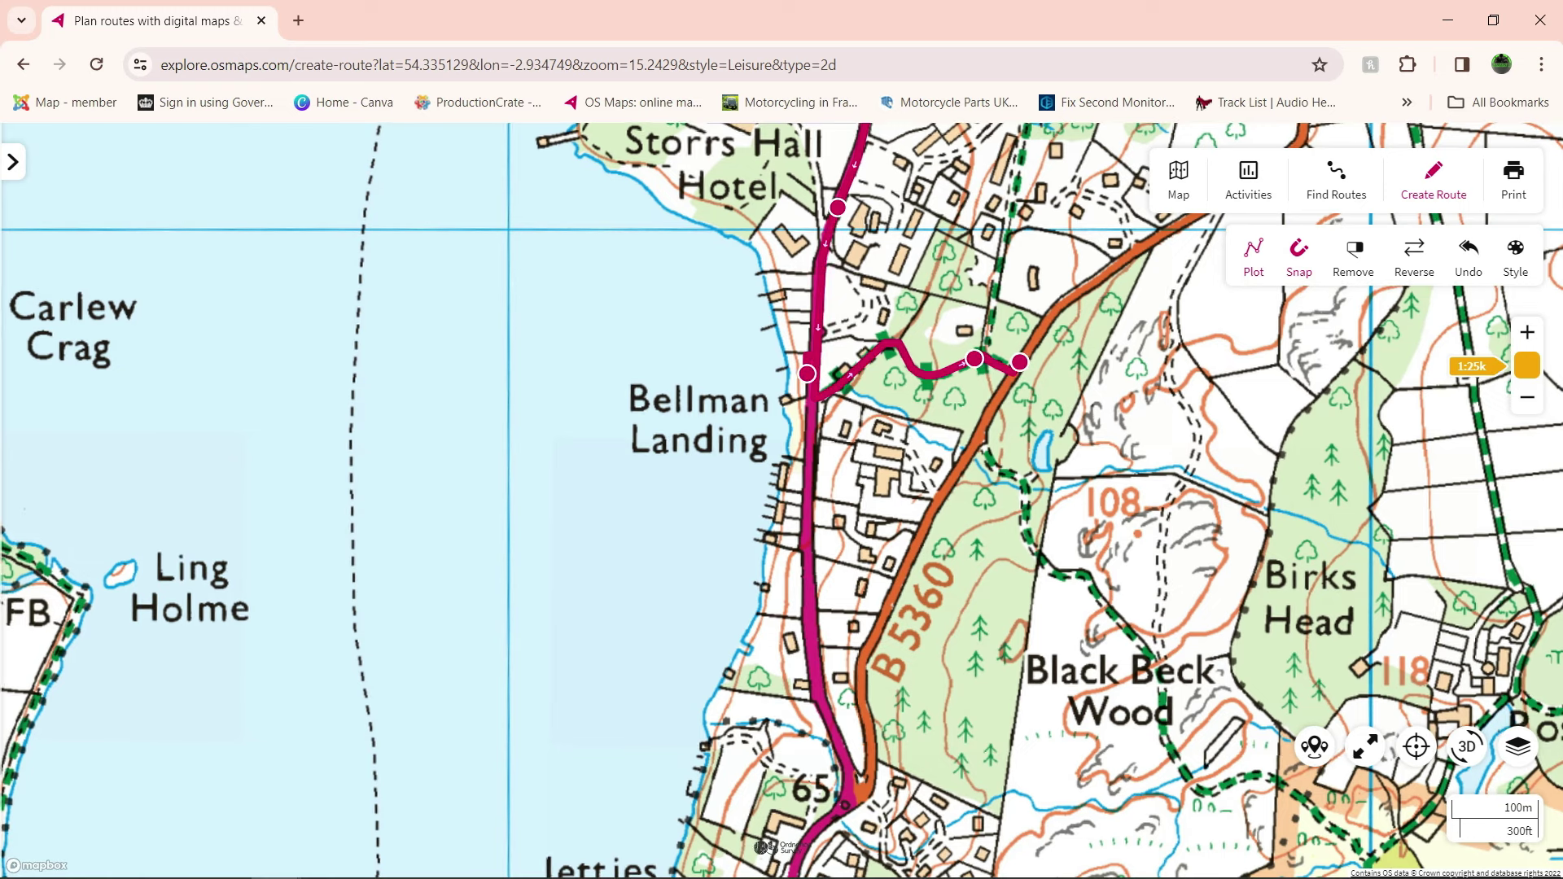
# Step: Continue the route north along the B5360, then east on the A5074 past Barker Knott Farm to Lindeth Lane north of Broom Hill
pyautogui.scroll(-3, 1128, 448)
pyautogui.moveTo(1128, 448); pyautogui.dragTo(741, 788)
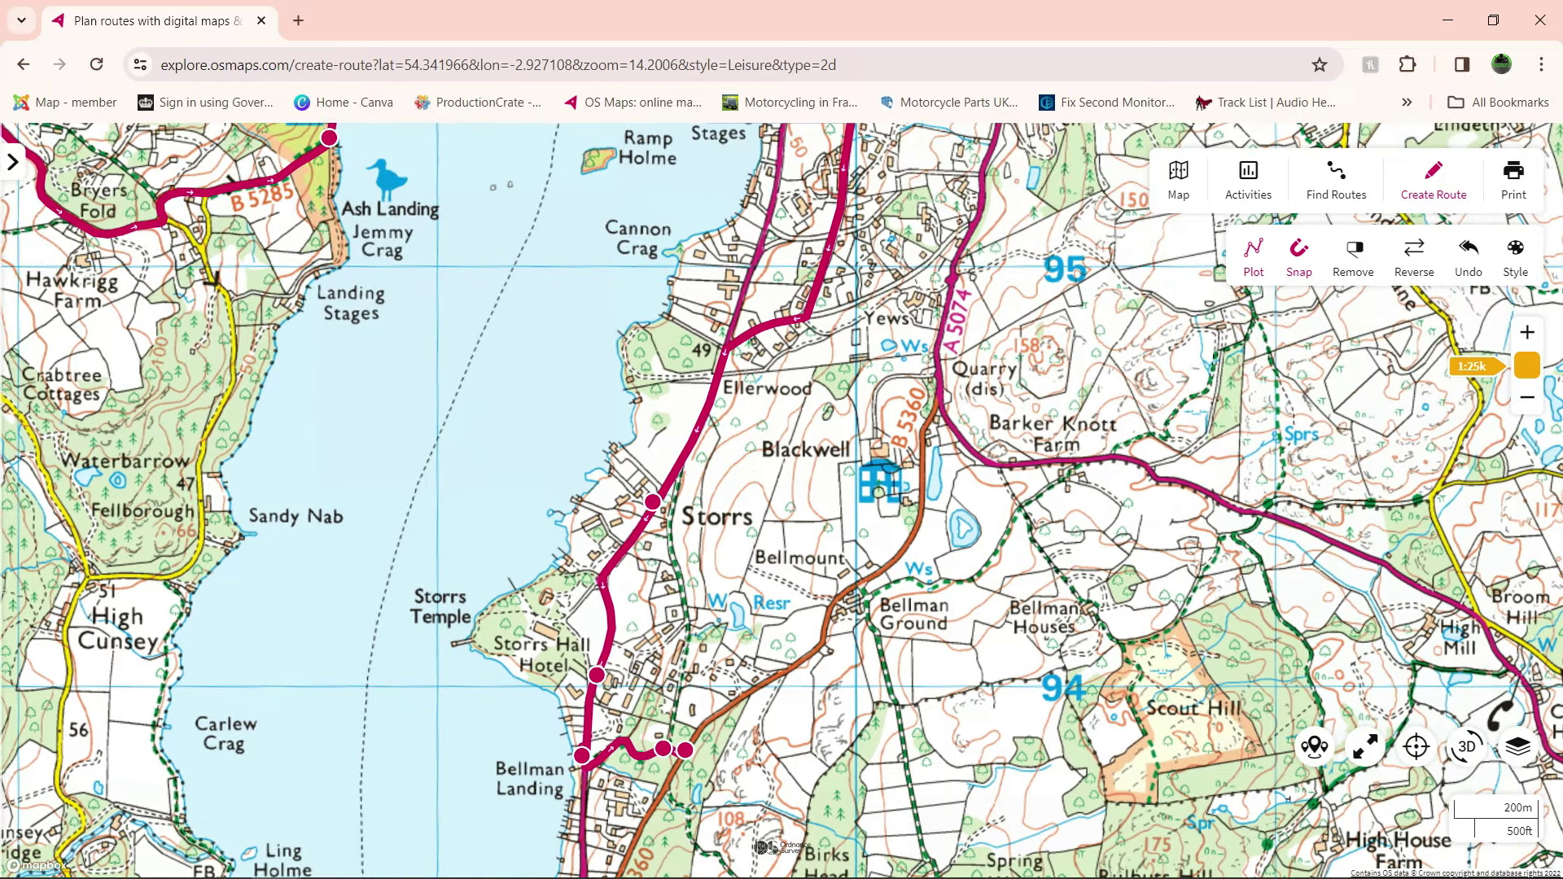
pyautogui.click(938, 399)
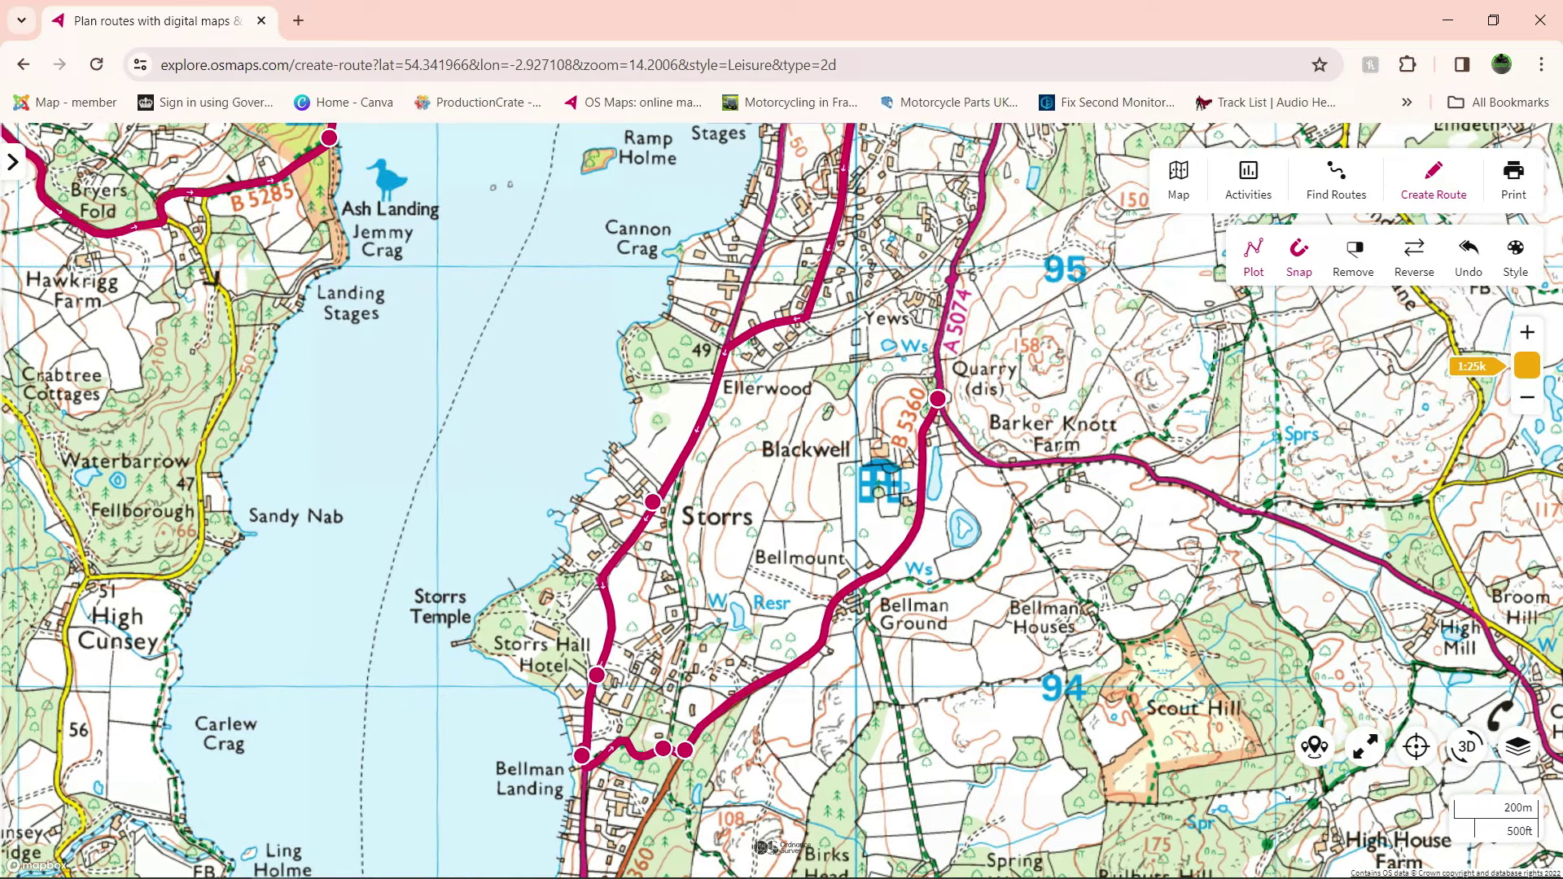
pyautogui.click(1205, 492)
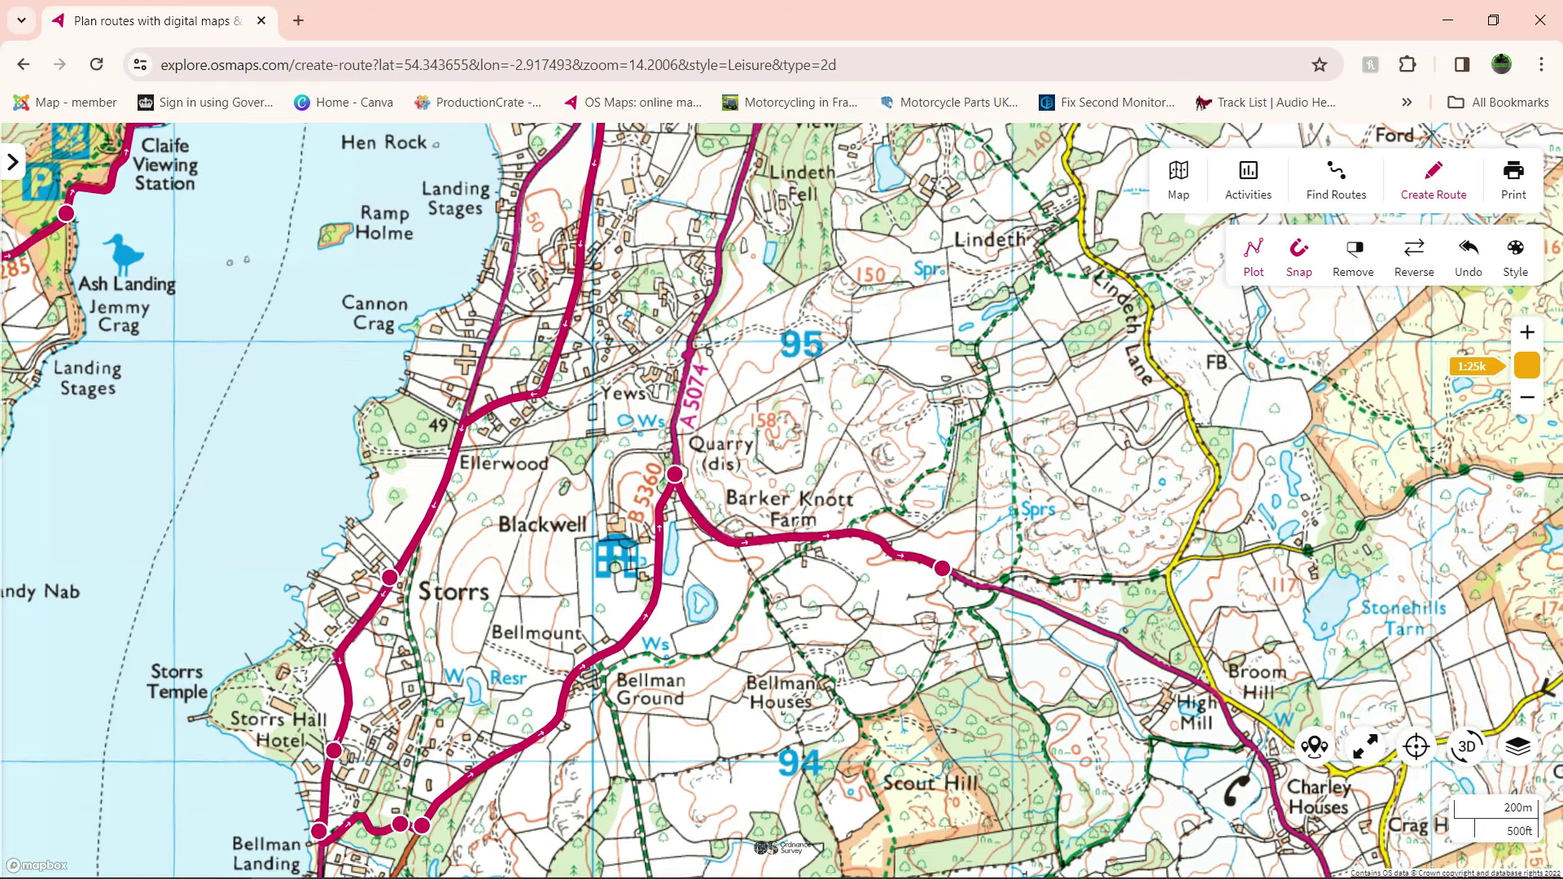
pyautogui.click(1175, 563)
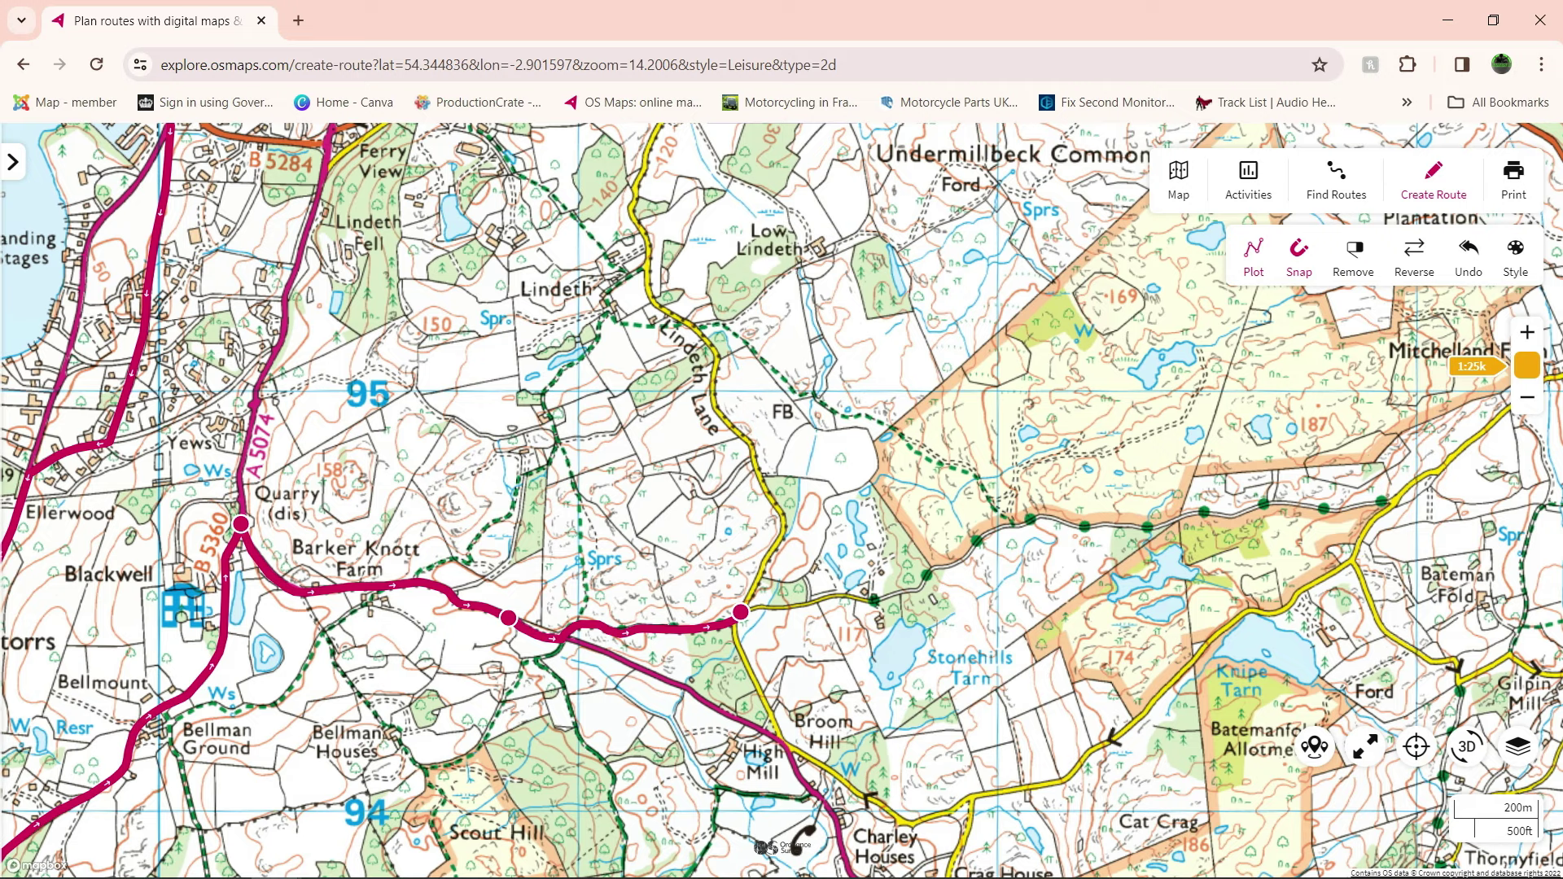
# Step: Extend the route east along the byway north of Stonehills Tarn and northeast by road to the B5284 near Mitchelland Farm
pyautogui.click(1394, 497)
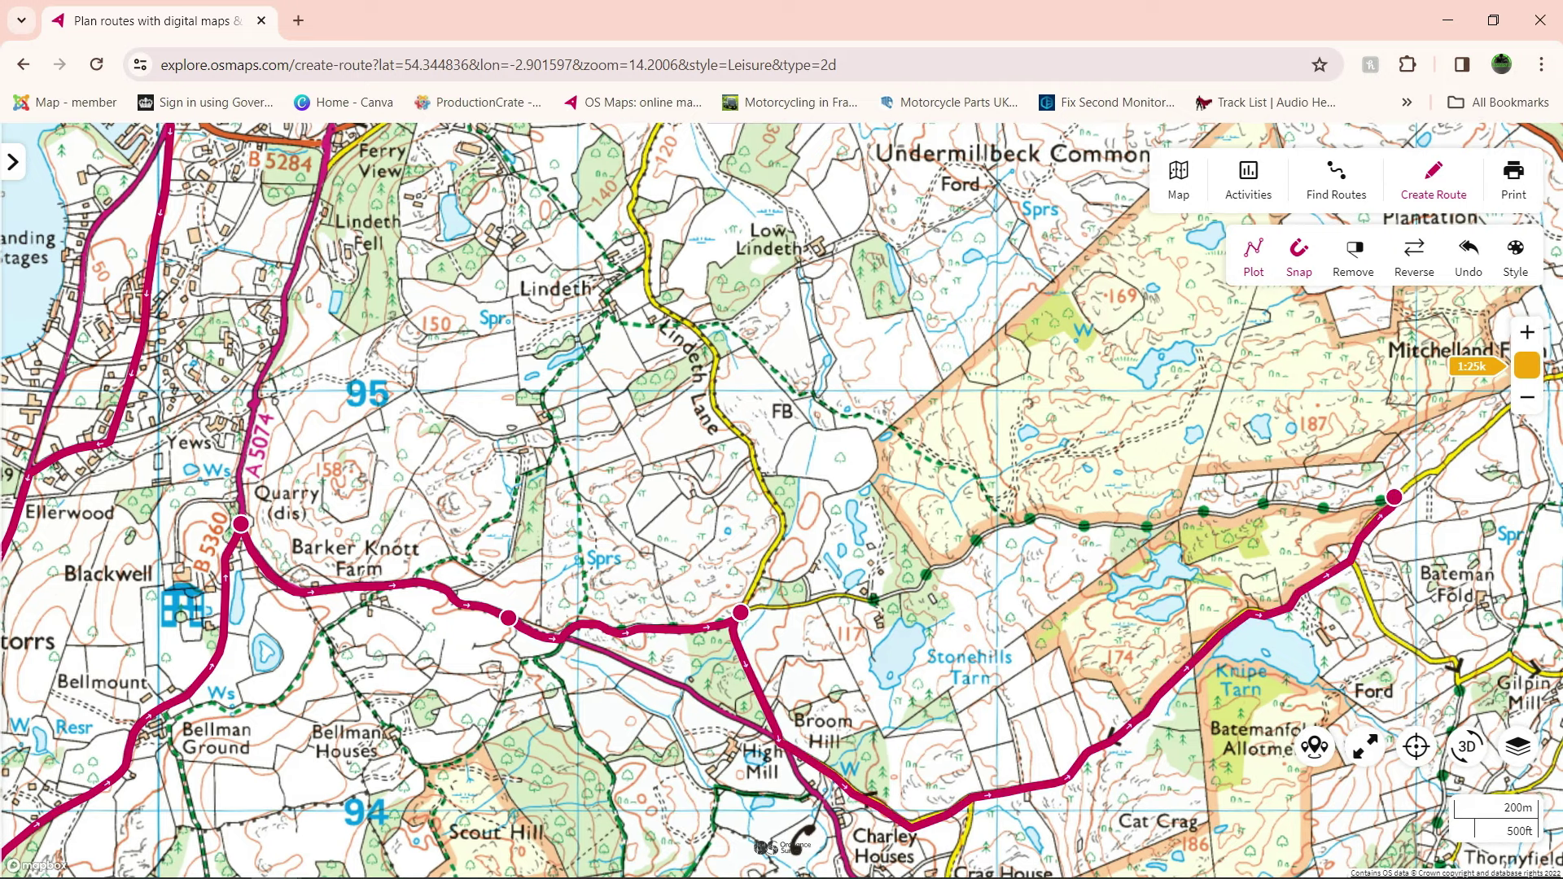
pyautogui.click(1469, 248)
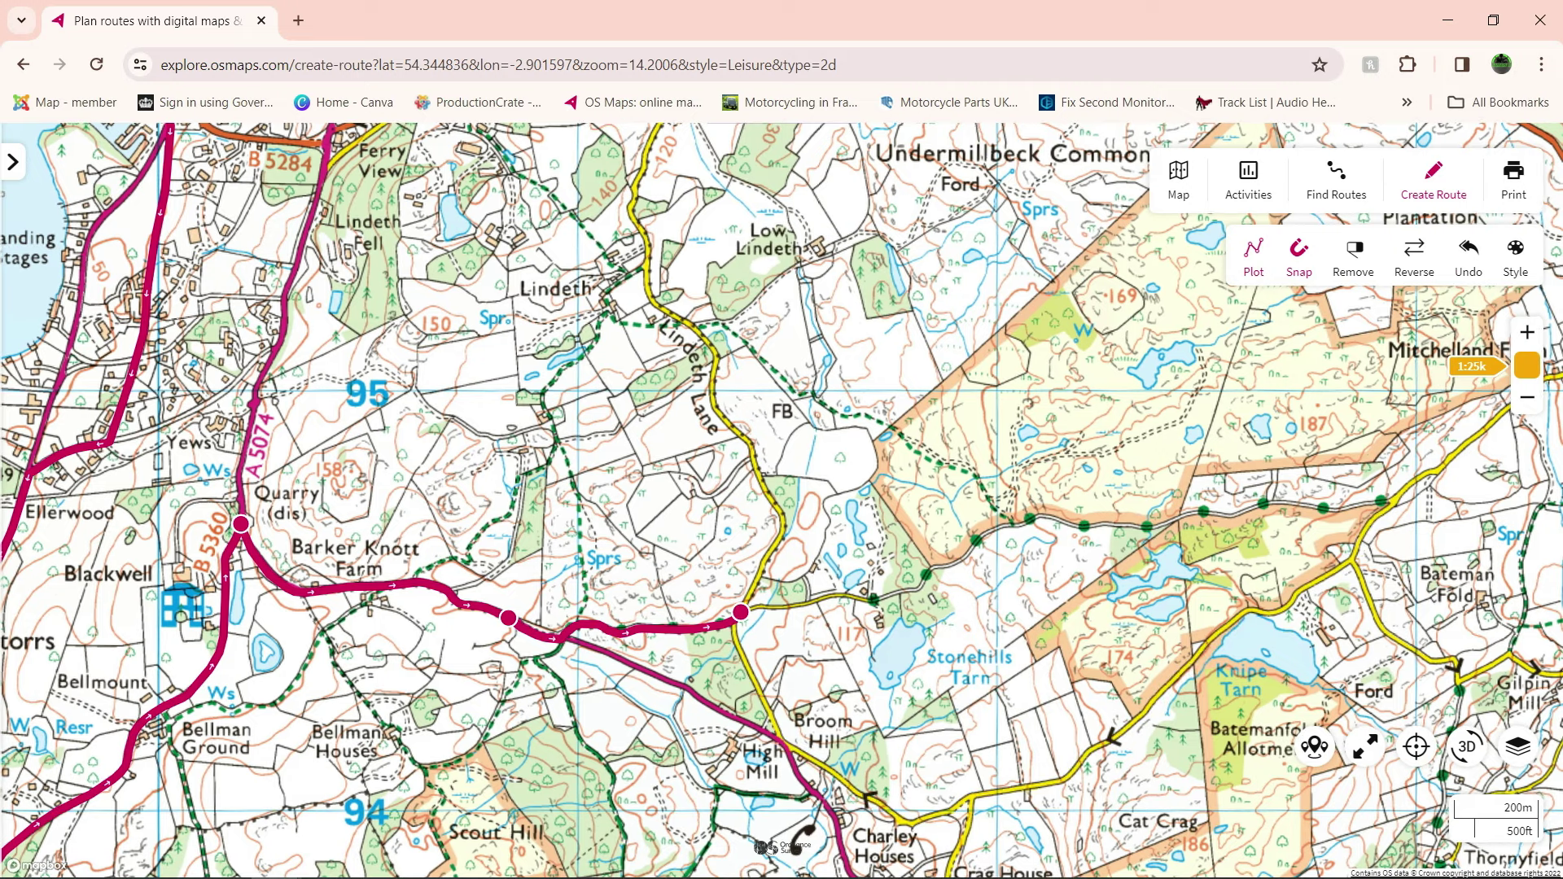
pyautogui.click(843, 596)
pyautogui.click(1394, 496)
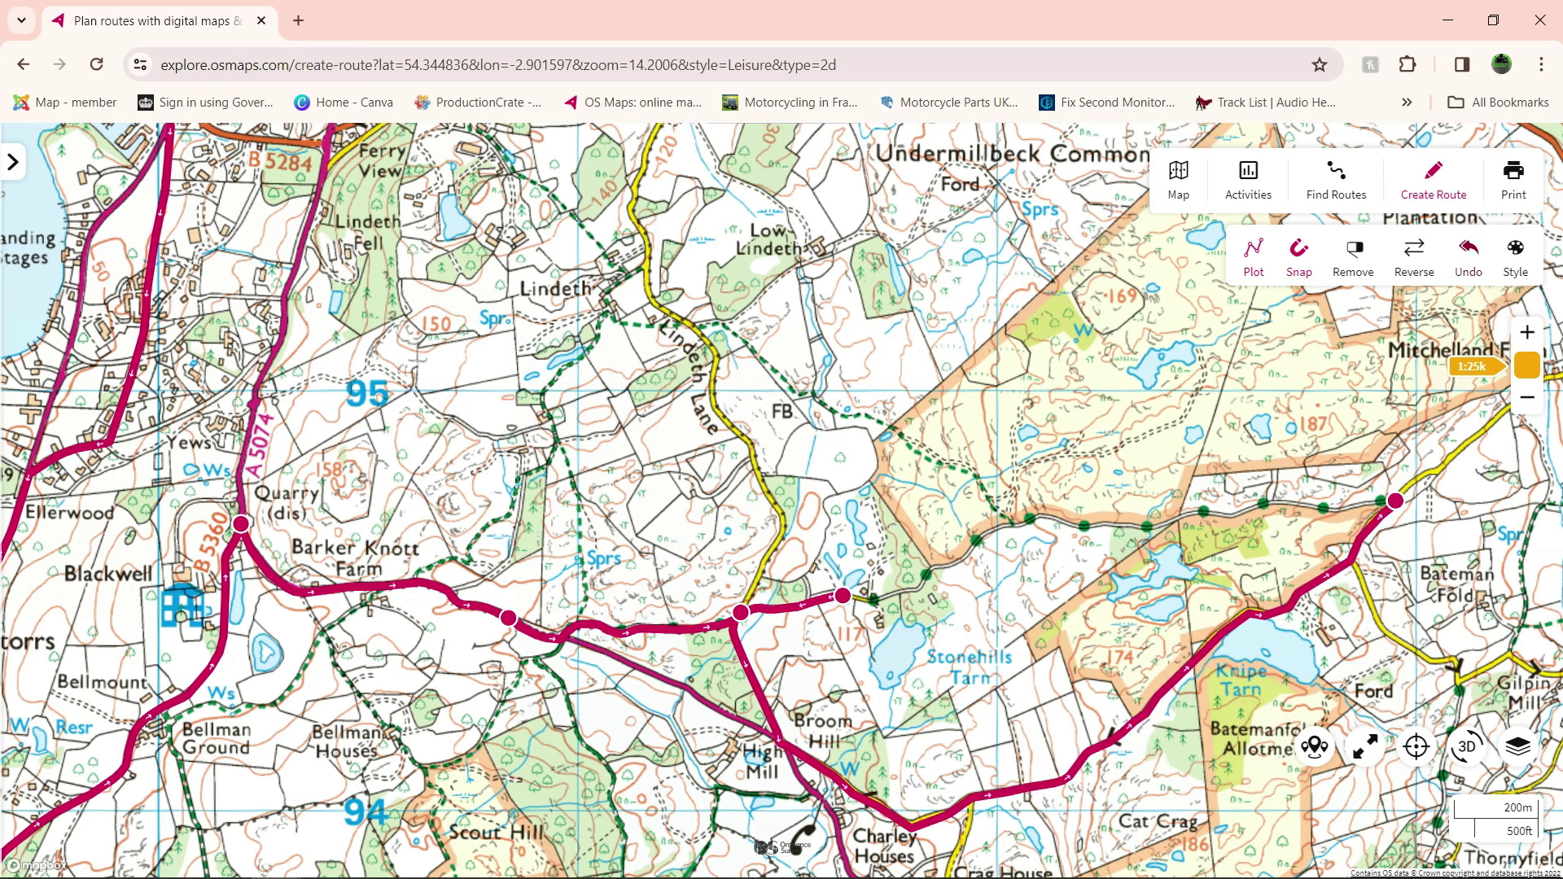
pyautogui.click(1469, 248)
pyautogui.click(1040, 517)
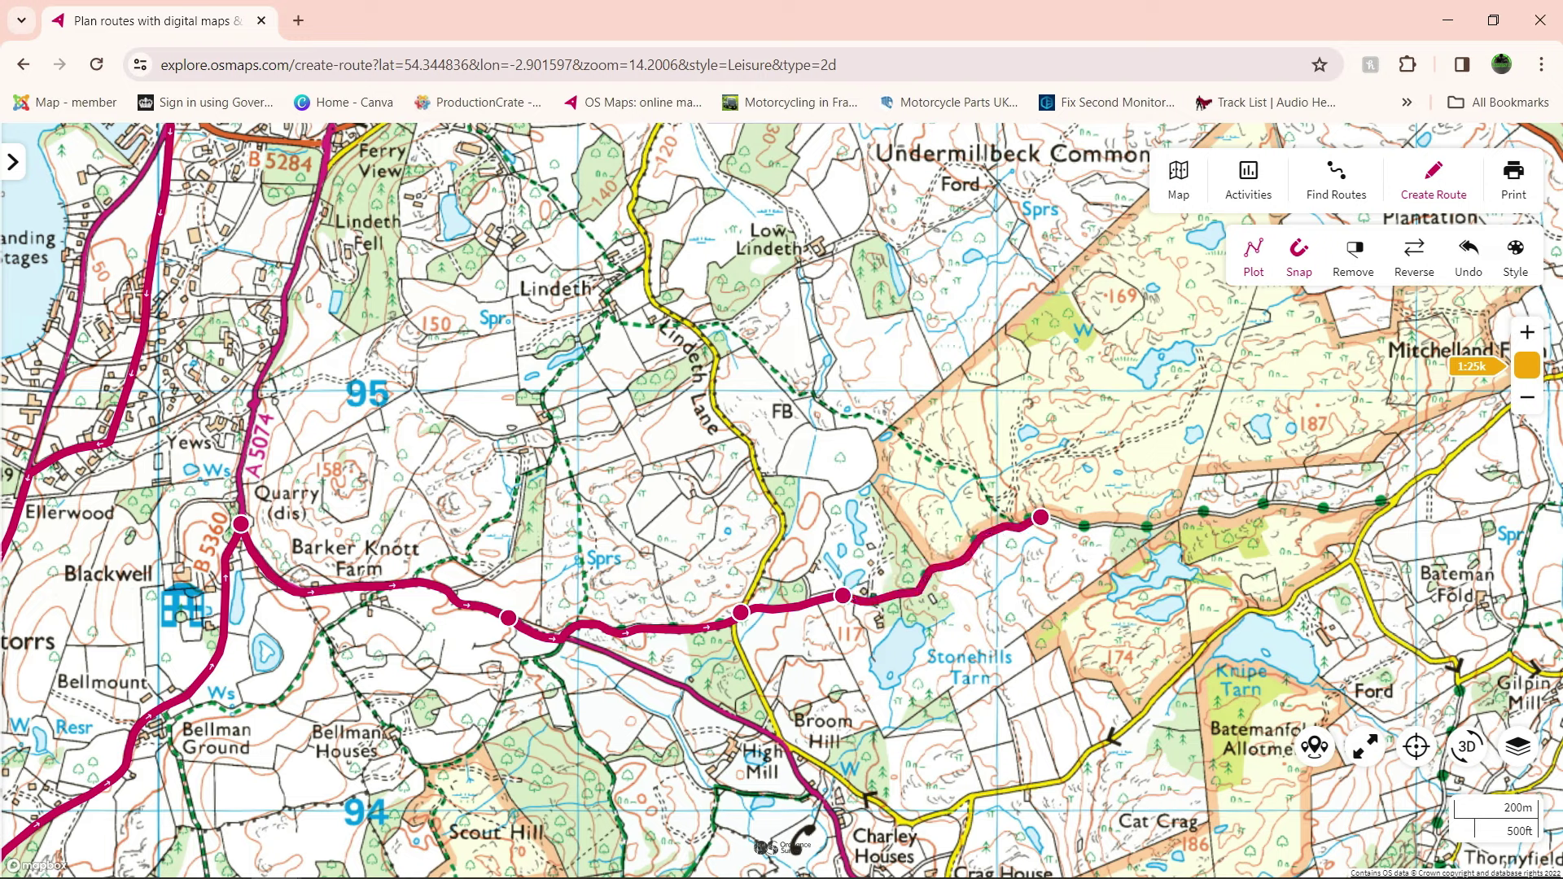
pyautogui.click(1394, 496)
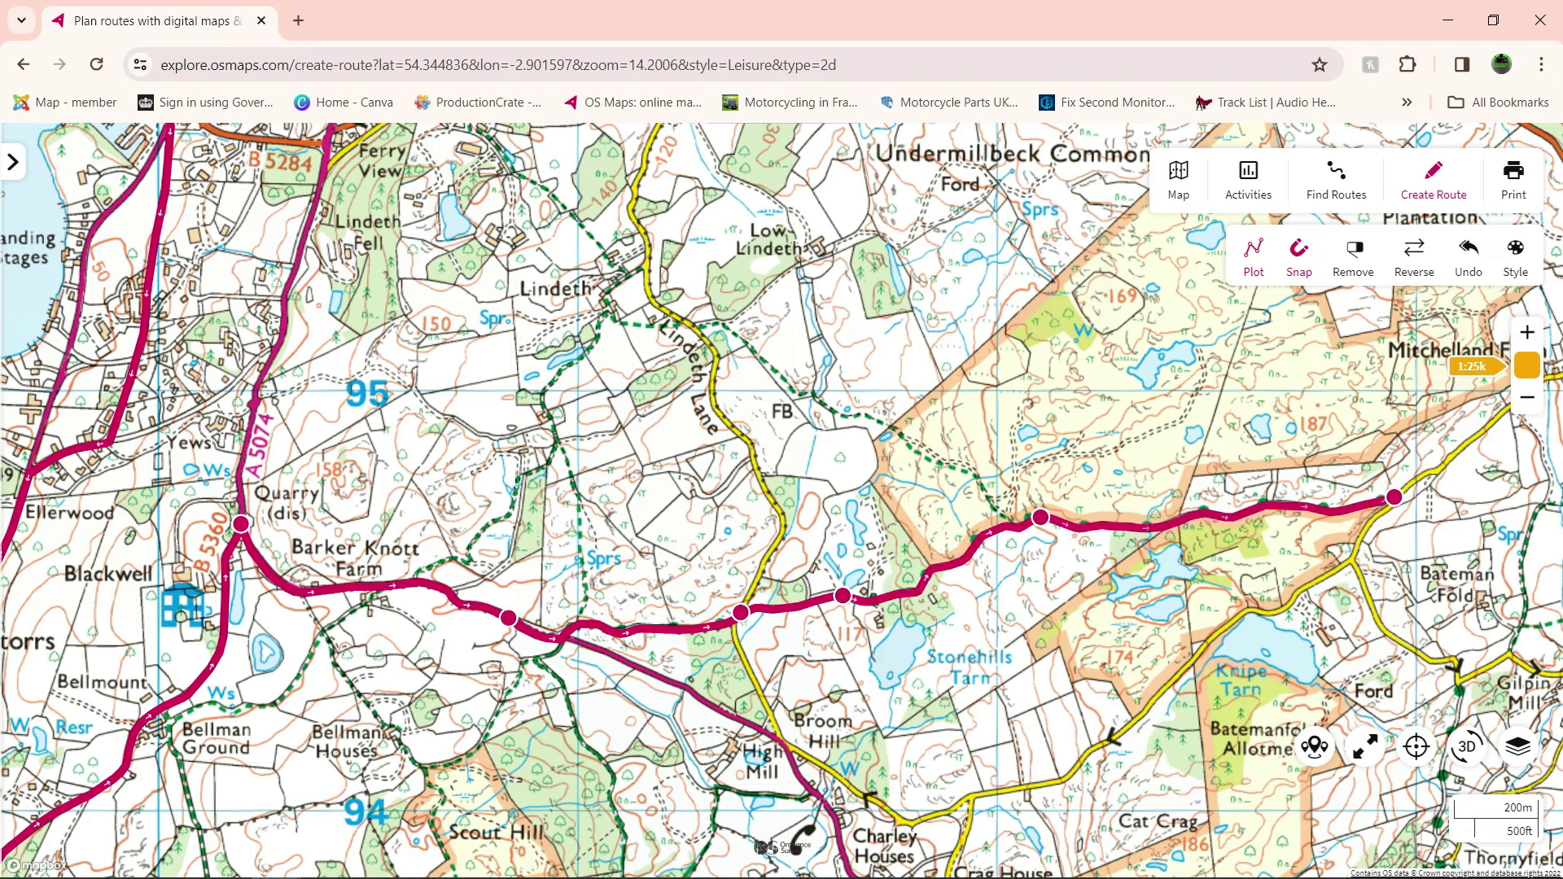
pyautogui.moveTo(1368, 456); pyautogui.dragTo(474, 556)
pyautogui.click(750, 366)
# Step: Bring the whole route and its details into view and name the route test1
pyautogui.scroll(-8, 722, 503)
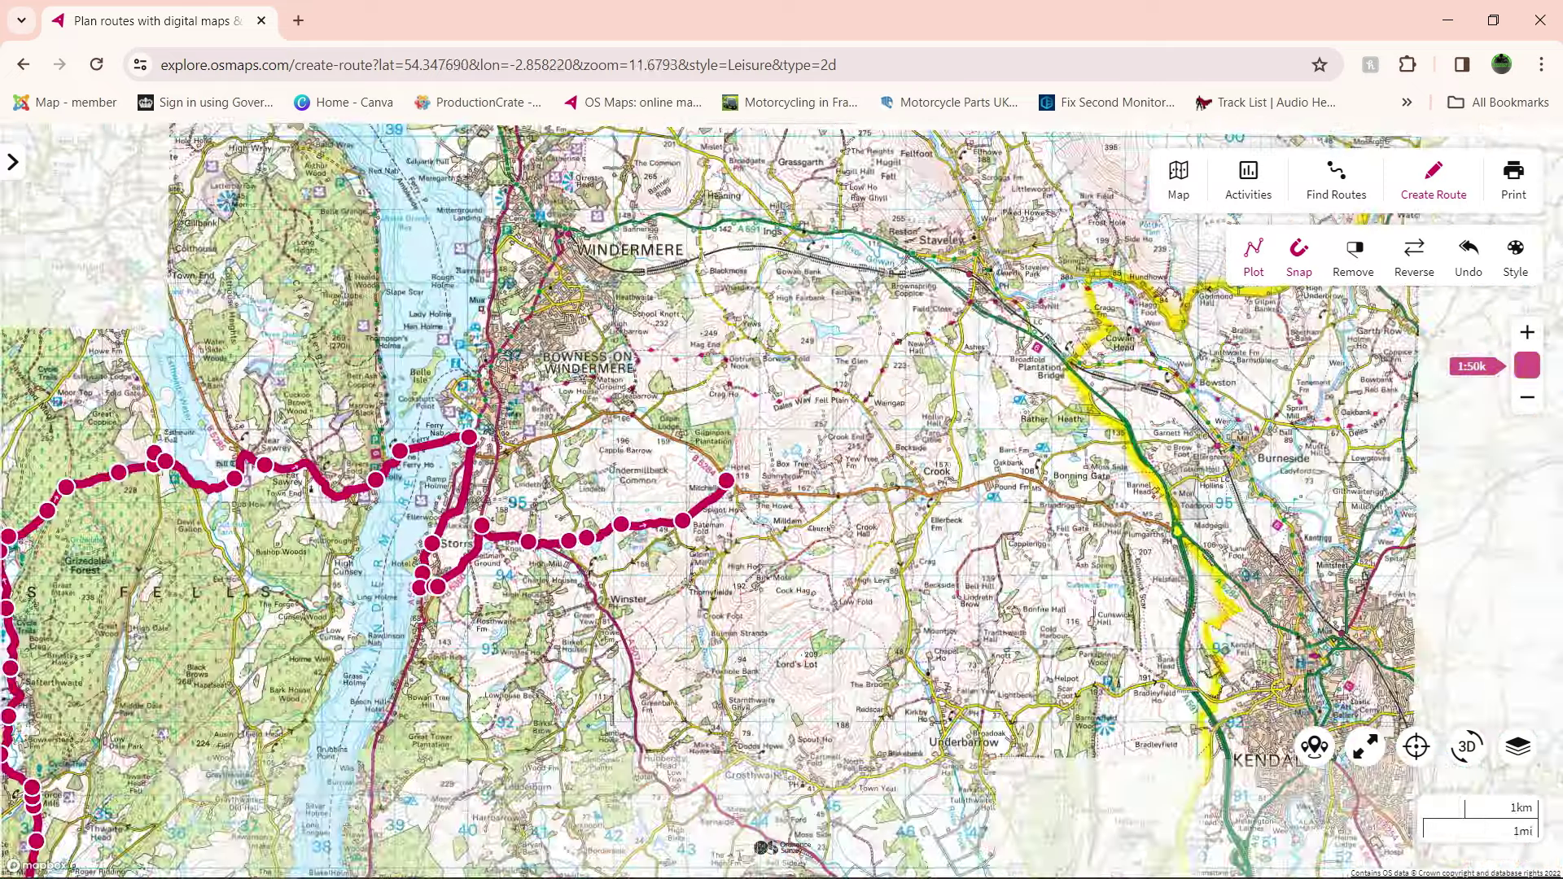
pyautogui.scroll(-2, 707, 513)
pyautogui.moveTo(706, 513); pyautogui.dragTo(1125, 238)
pyautogui.moveTo(781, 440); pyautogui.dragTo(890, 544)
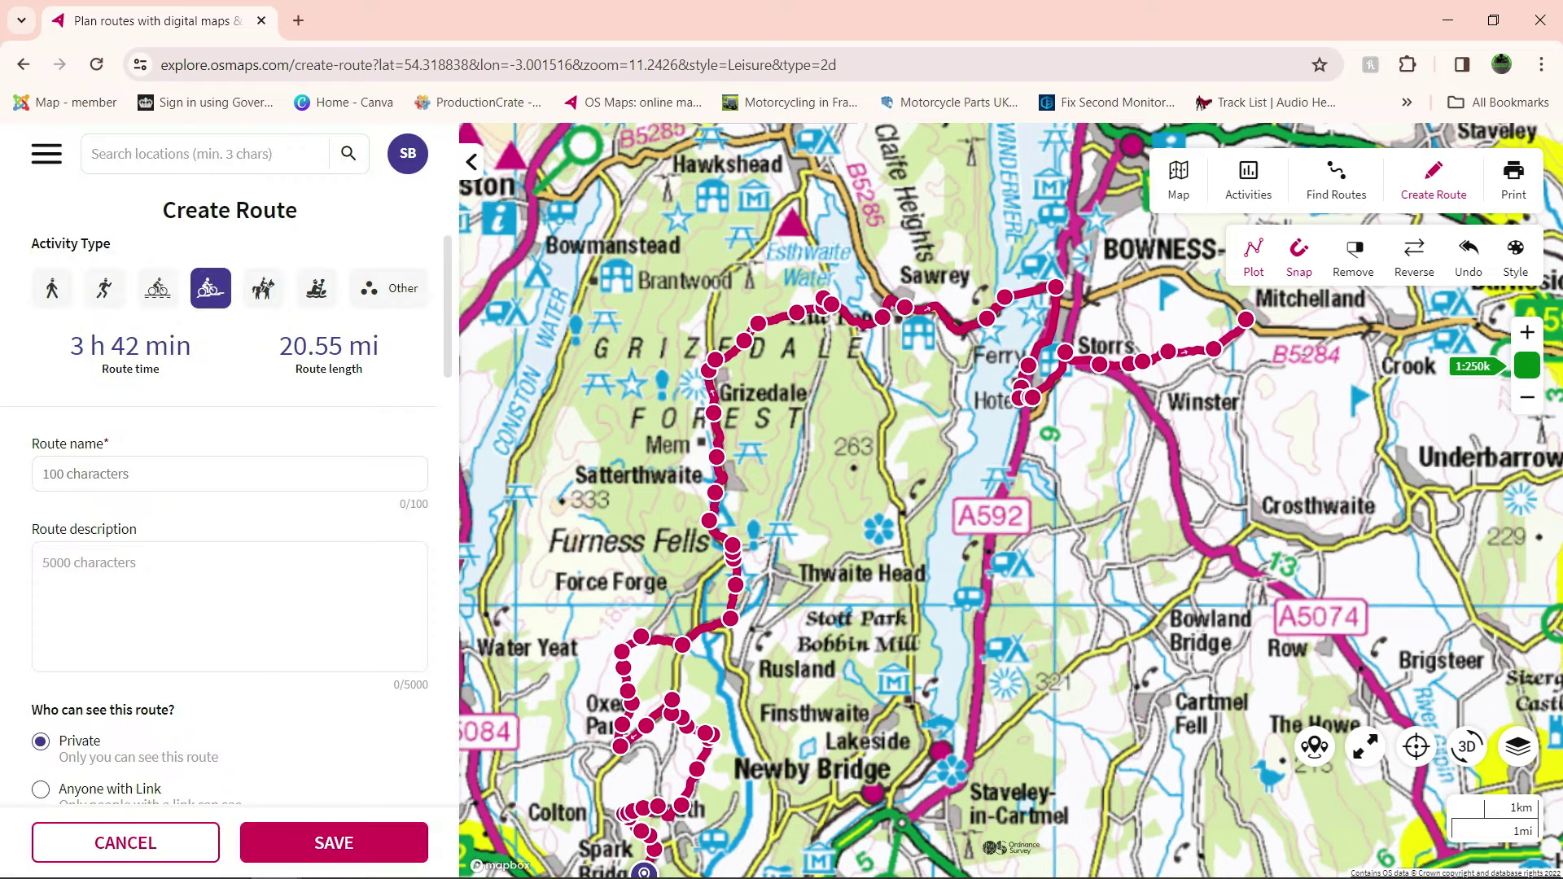
pyautogui.scroll(-3, 827, 465)
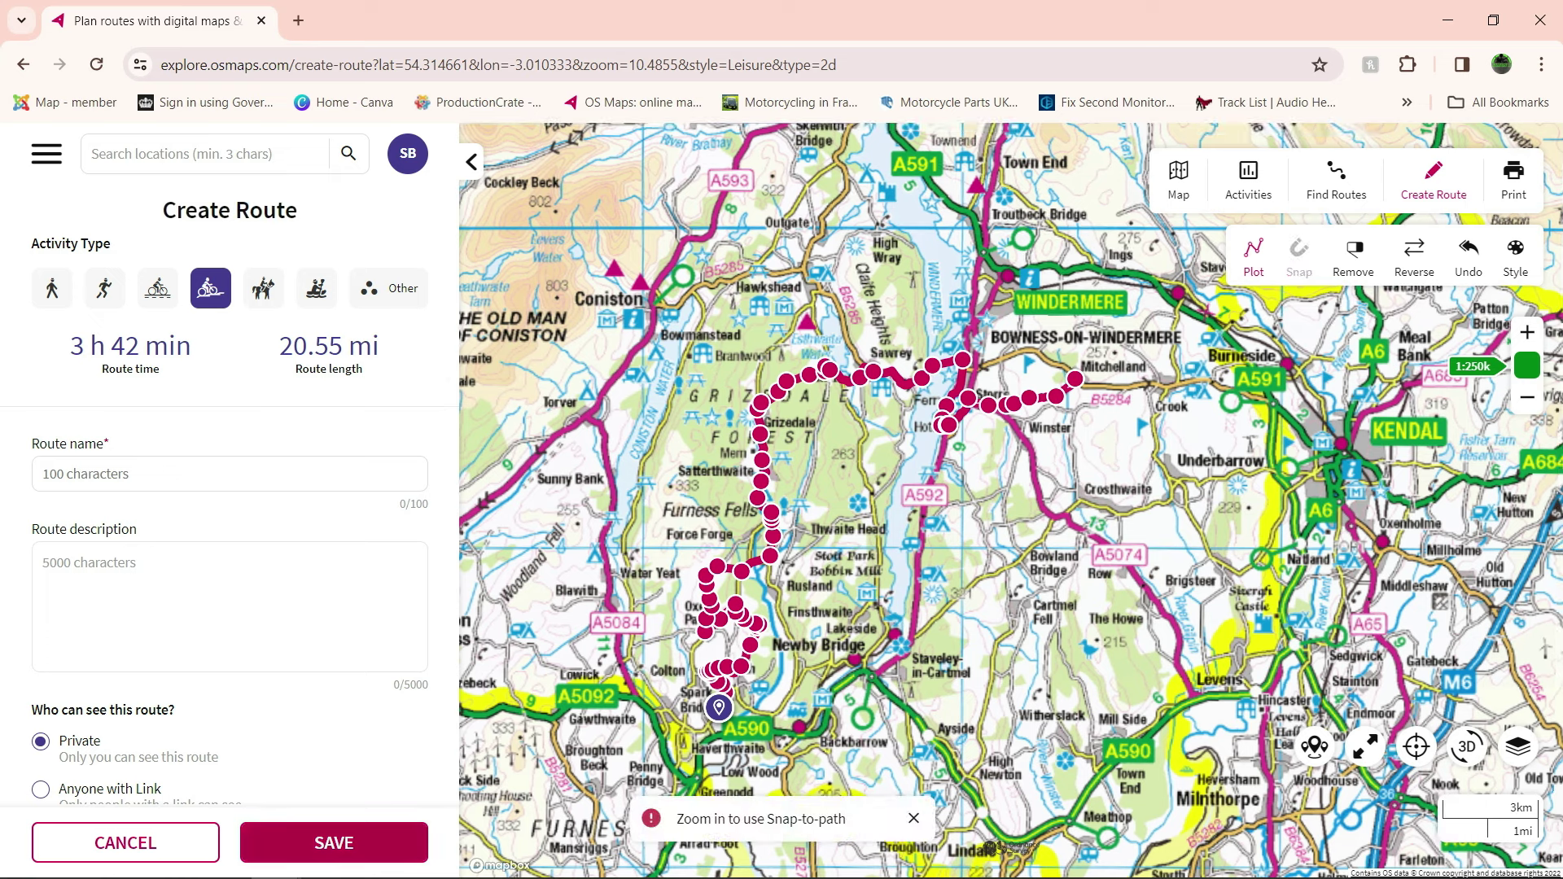
pyautogui.click(229, 474)
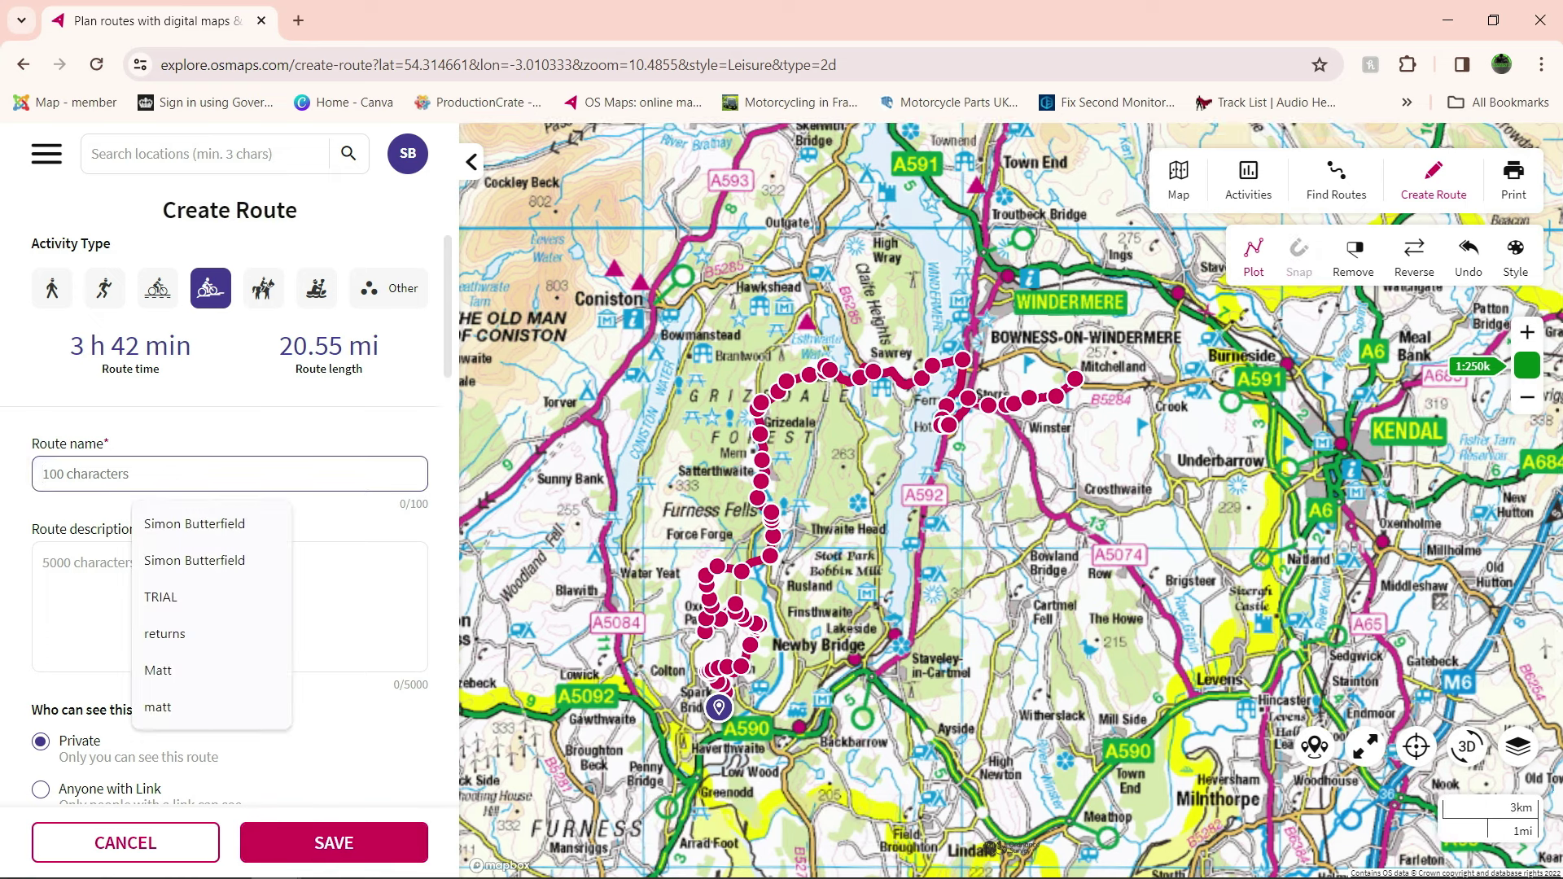
pyautogui.write('test1')
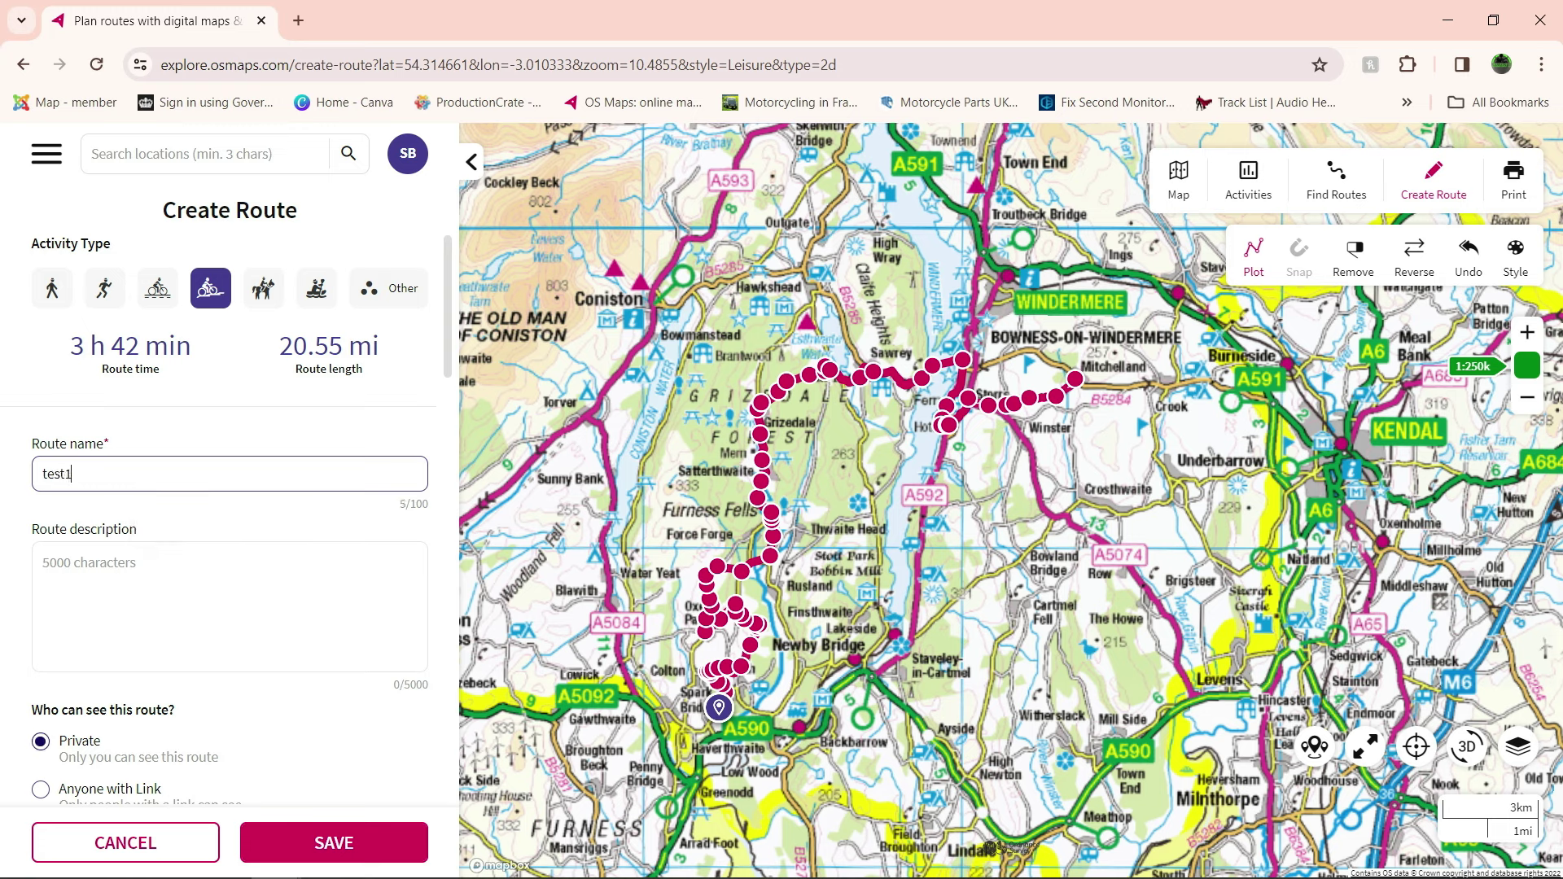
# Step: Review the route's visibility and difficulty options, elevation profile, waypoints and full list of points
pyautogui.scroll(-4, 228, 521)
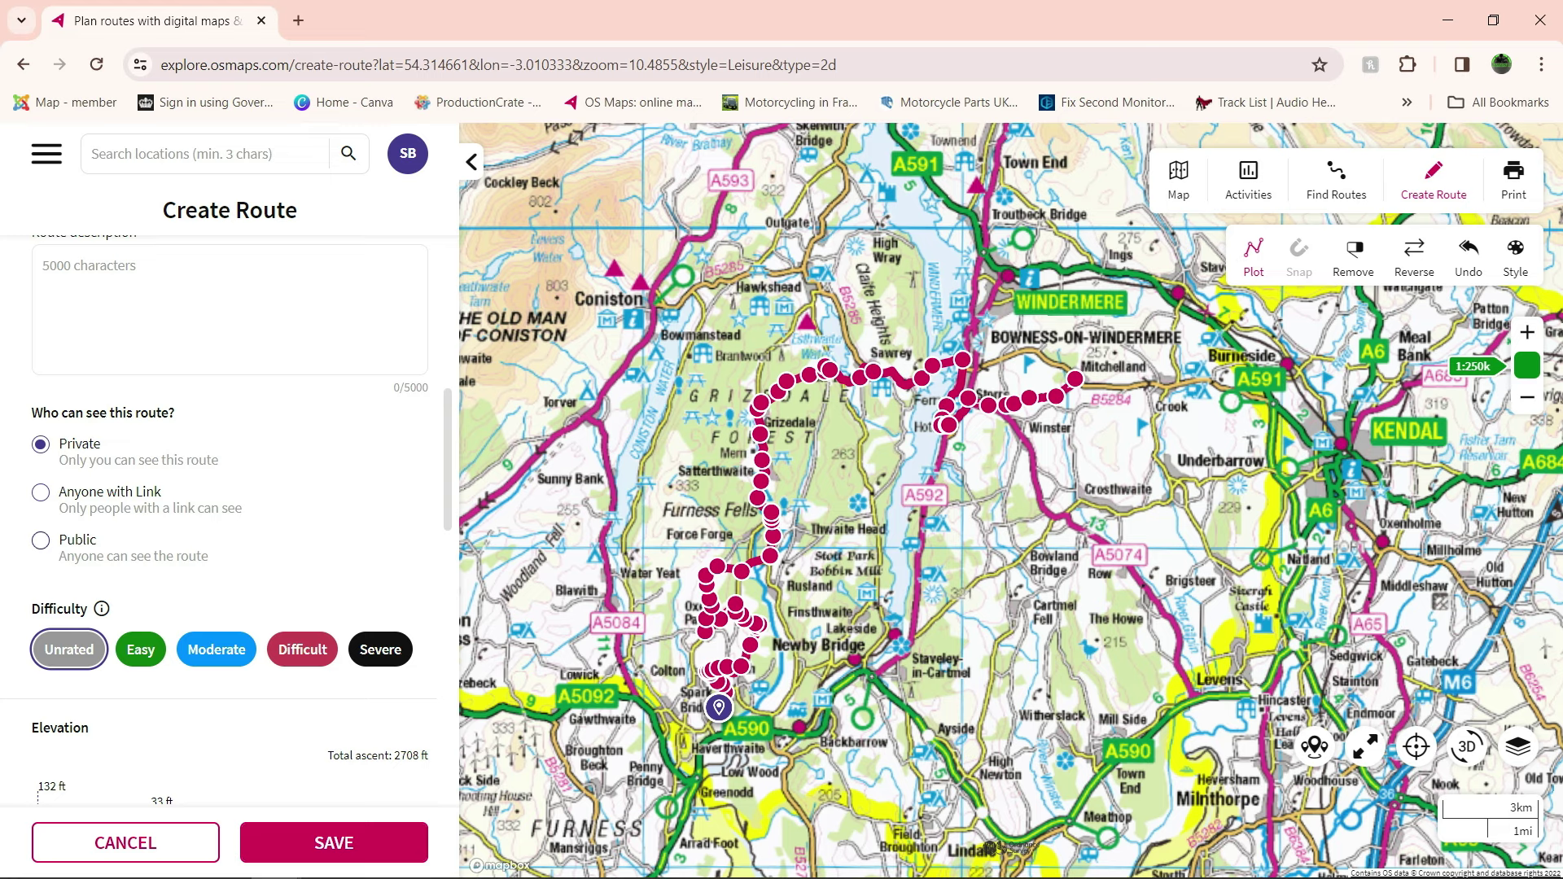
pyautogui.scroll(-3, 40, 540)
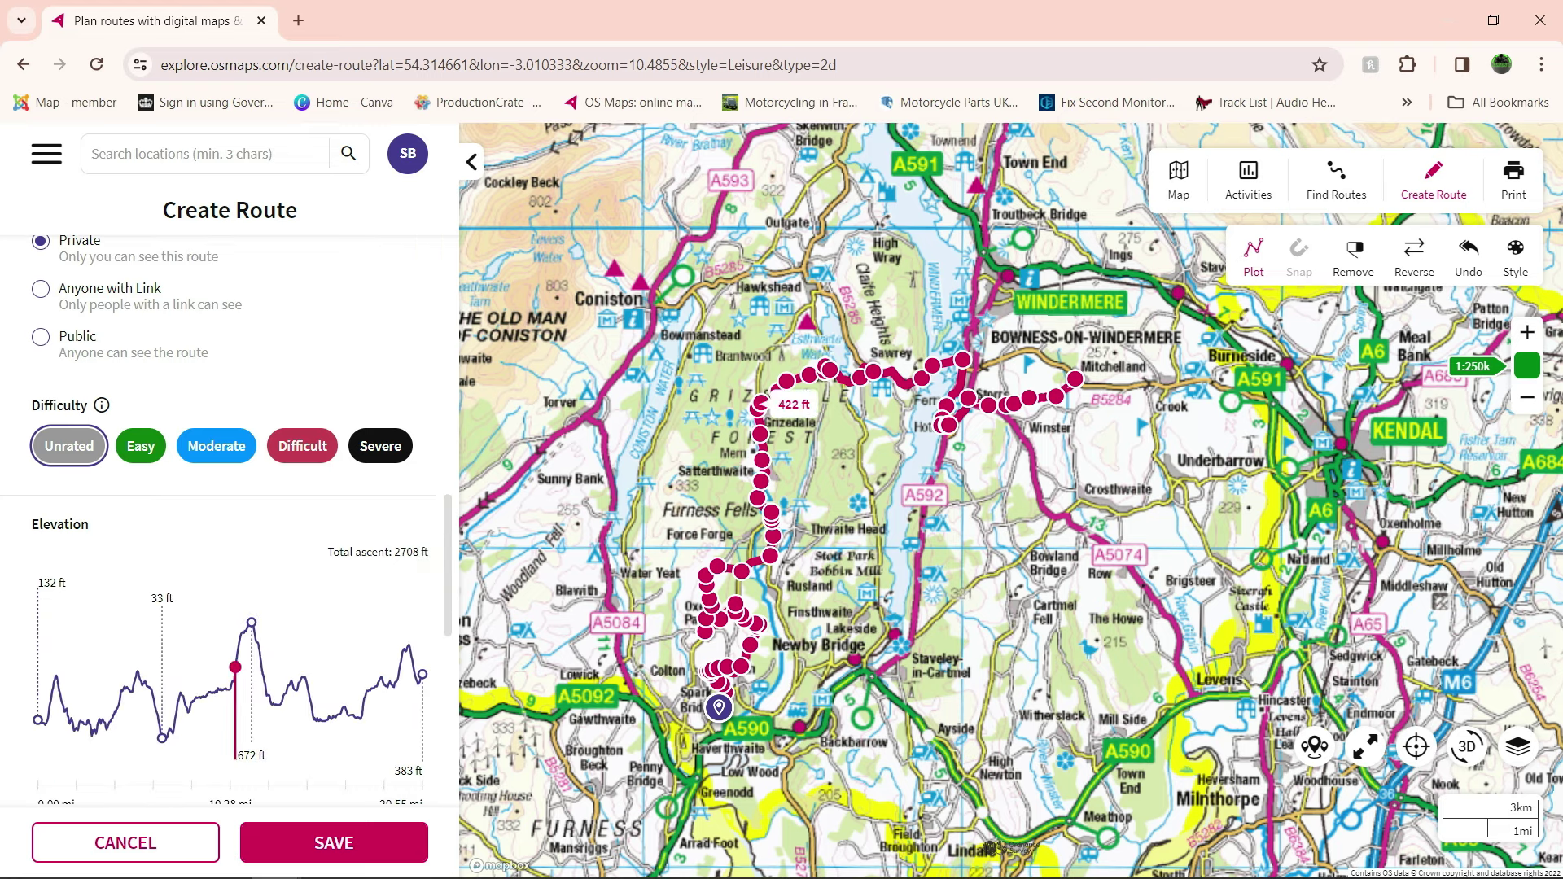
pyautogui.scroll(-5, 300, 683)
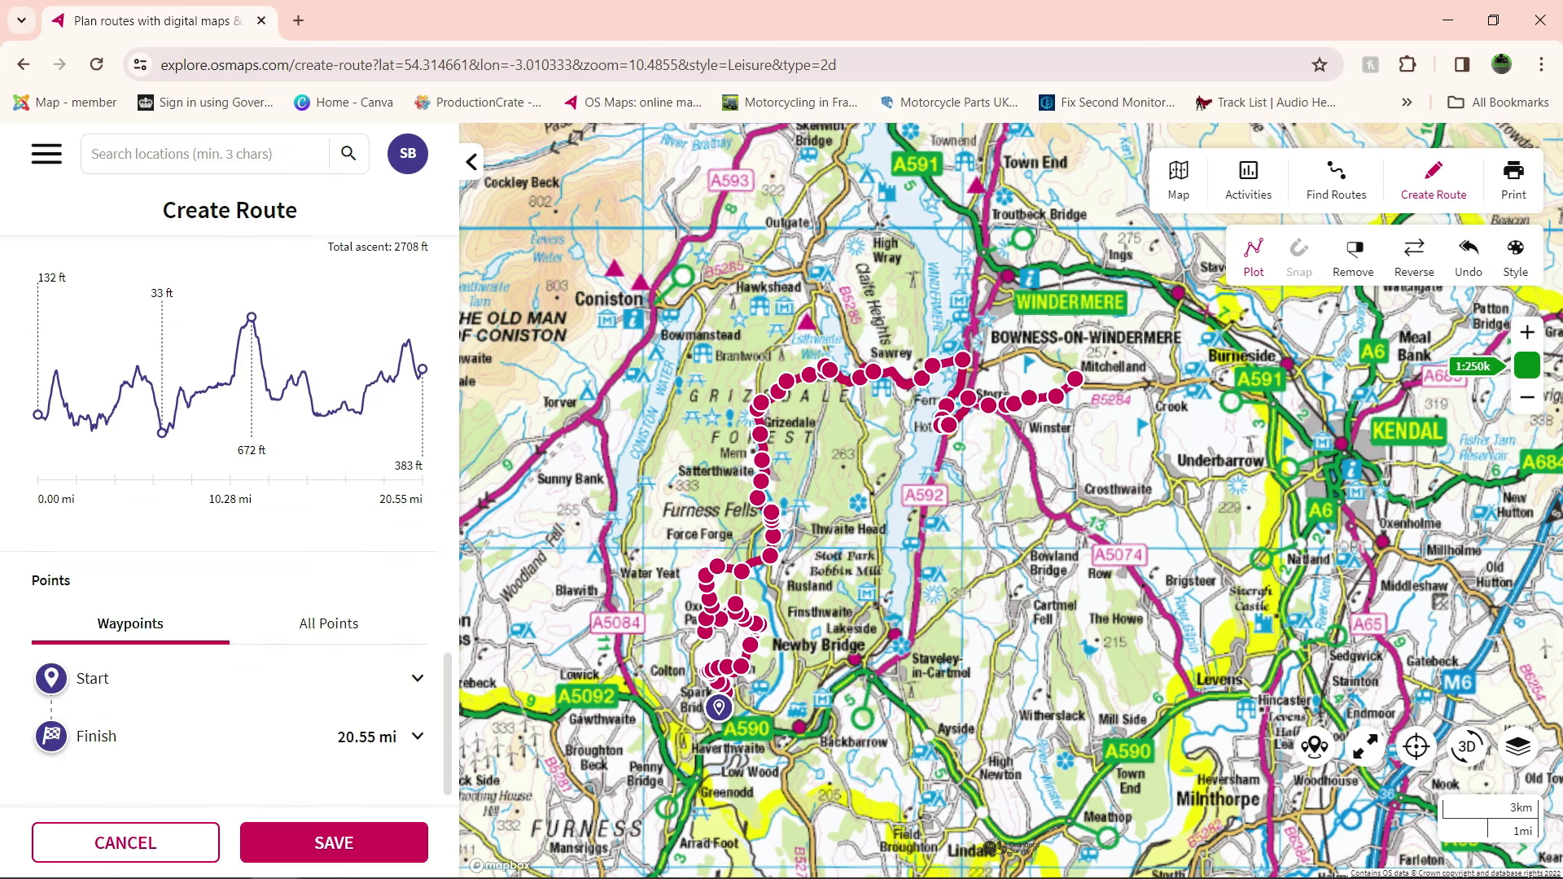
pyautogui.click(329, 608)
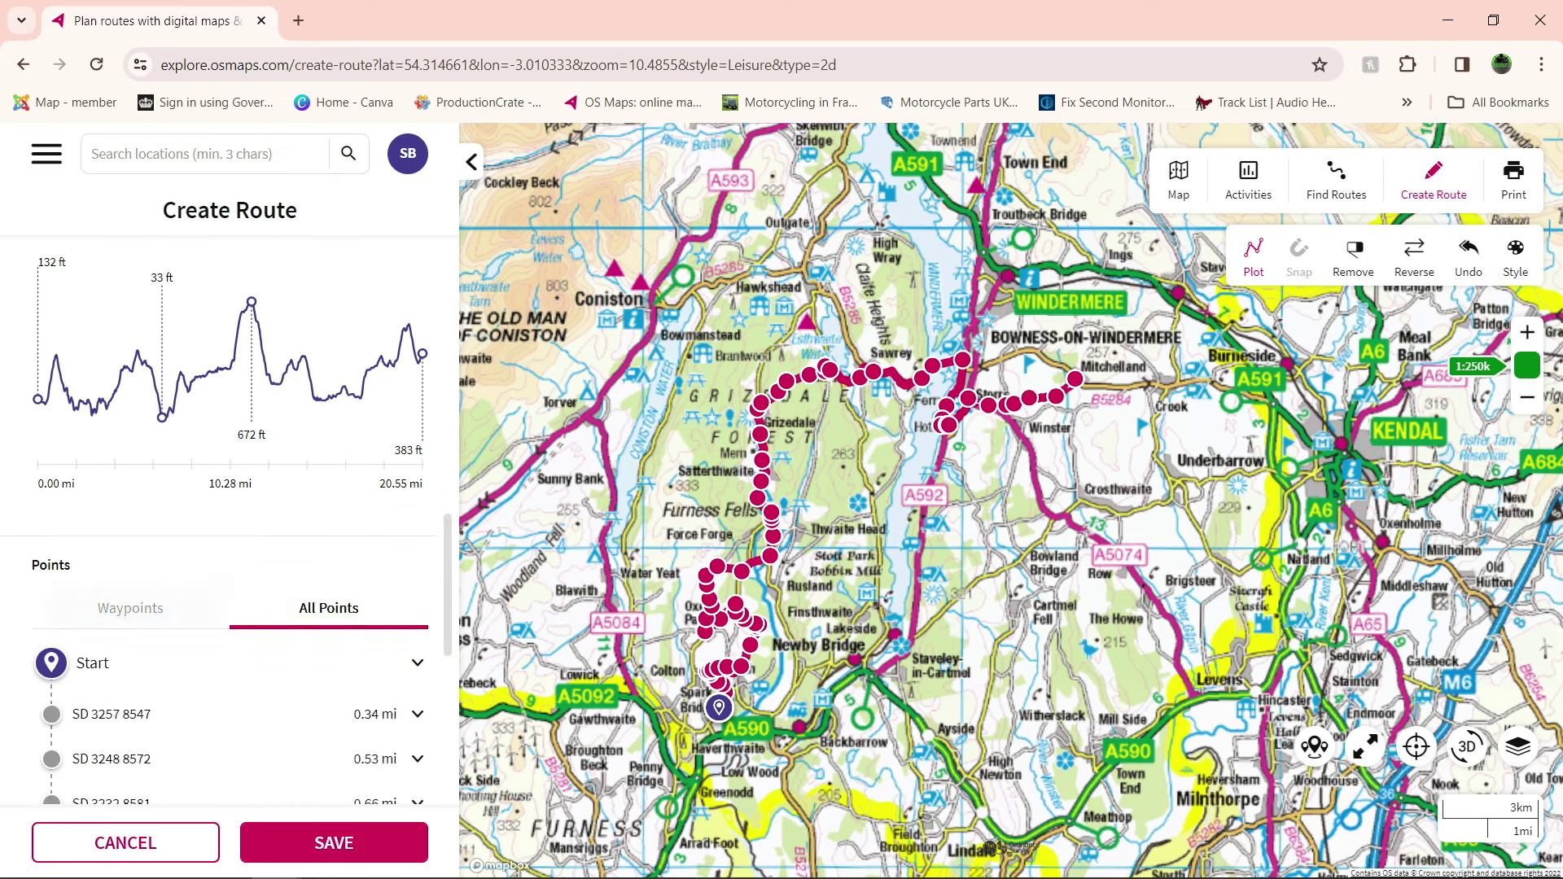
pyautogui.click(130, 608)
pyautogui.scroll(1, 328, 608)
pyautogui.scroll(-1, 329, 608)
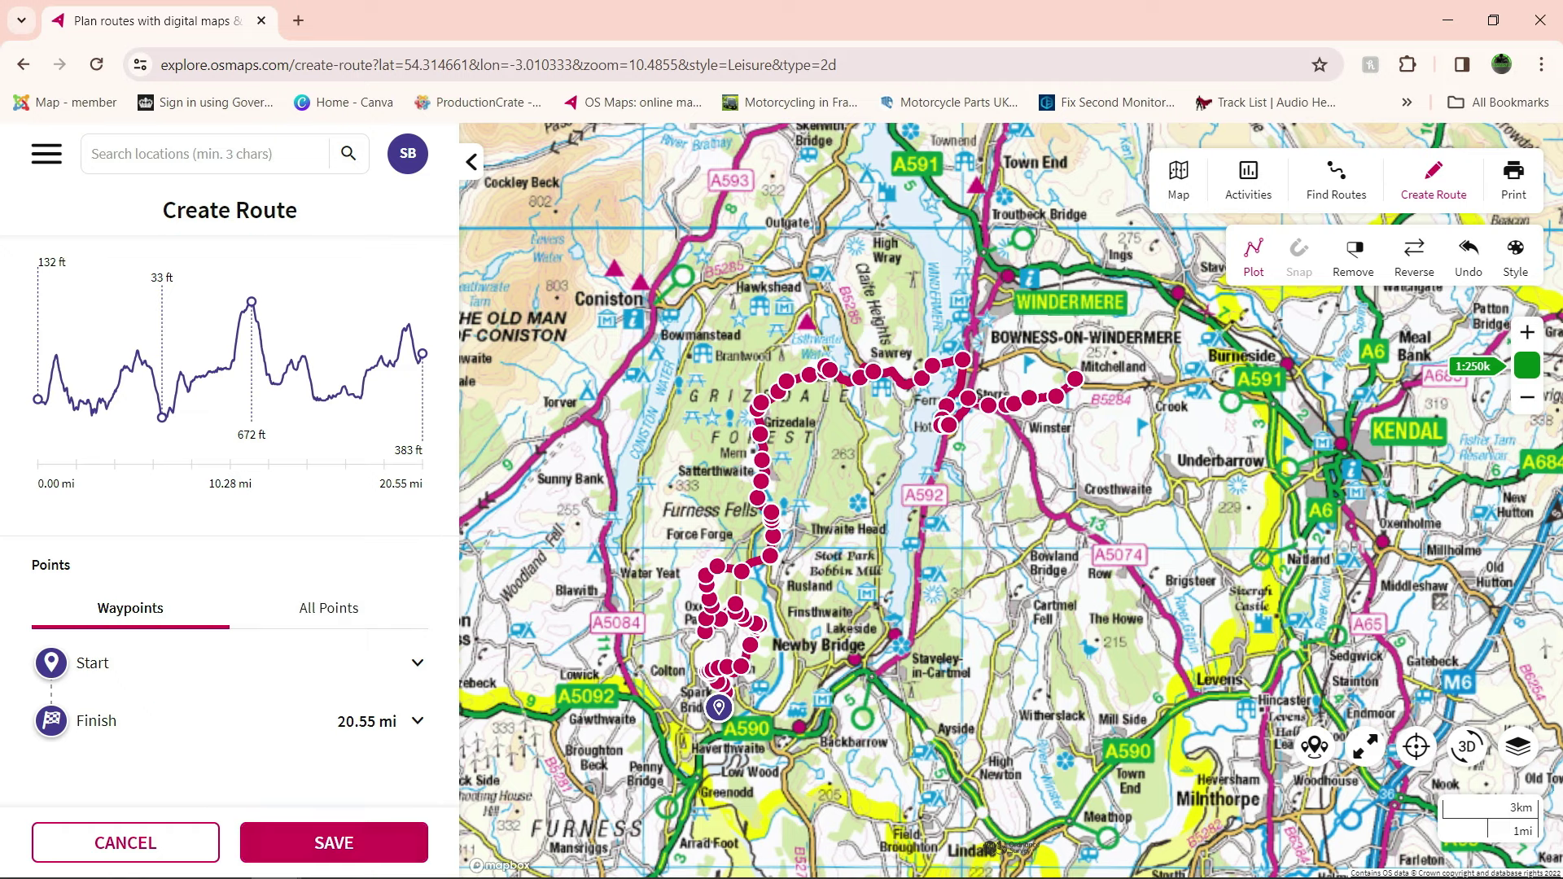
# Step: Save the route without continuing to edit, and reopen test1 from the saved routes
pyautogui.click(334, 842)
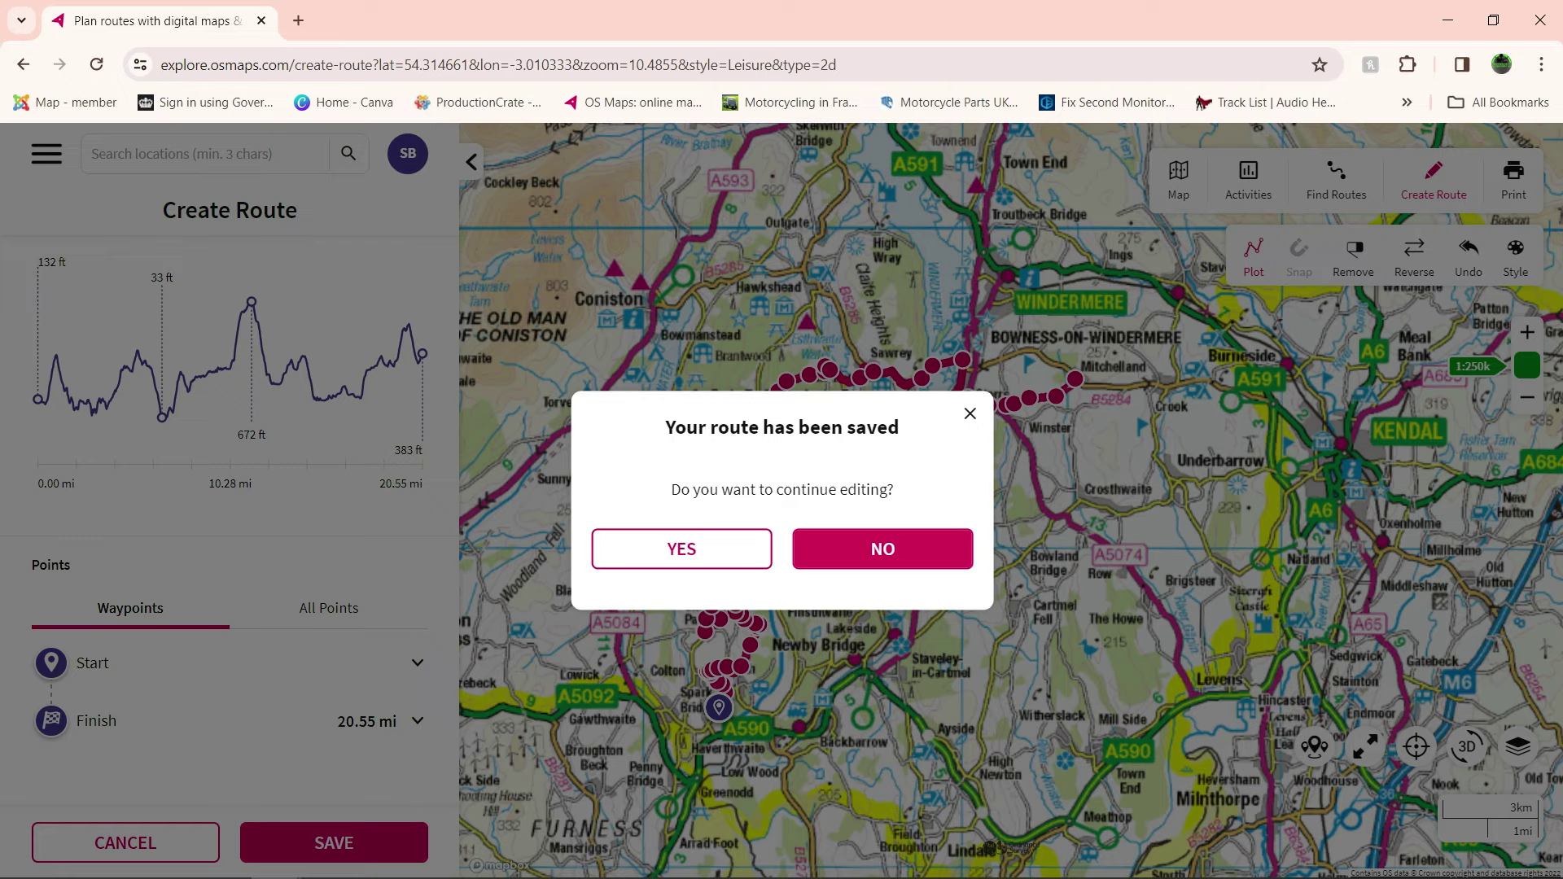
pyautogui.click(882, 548)
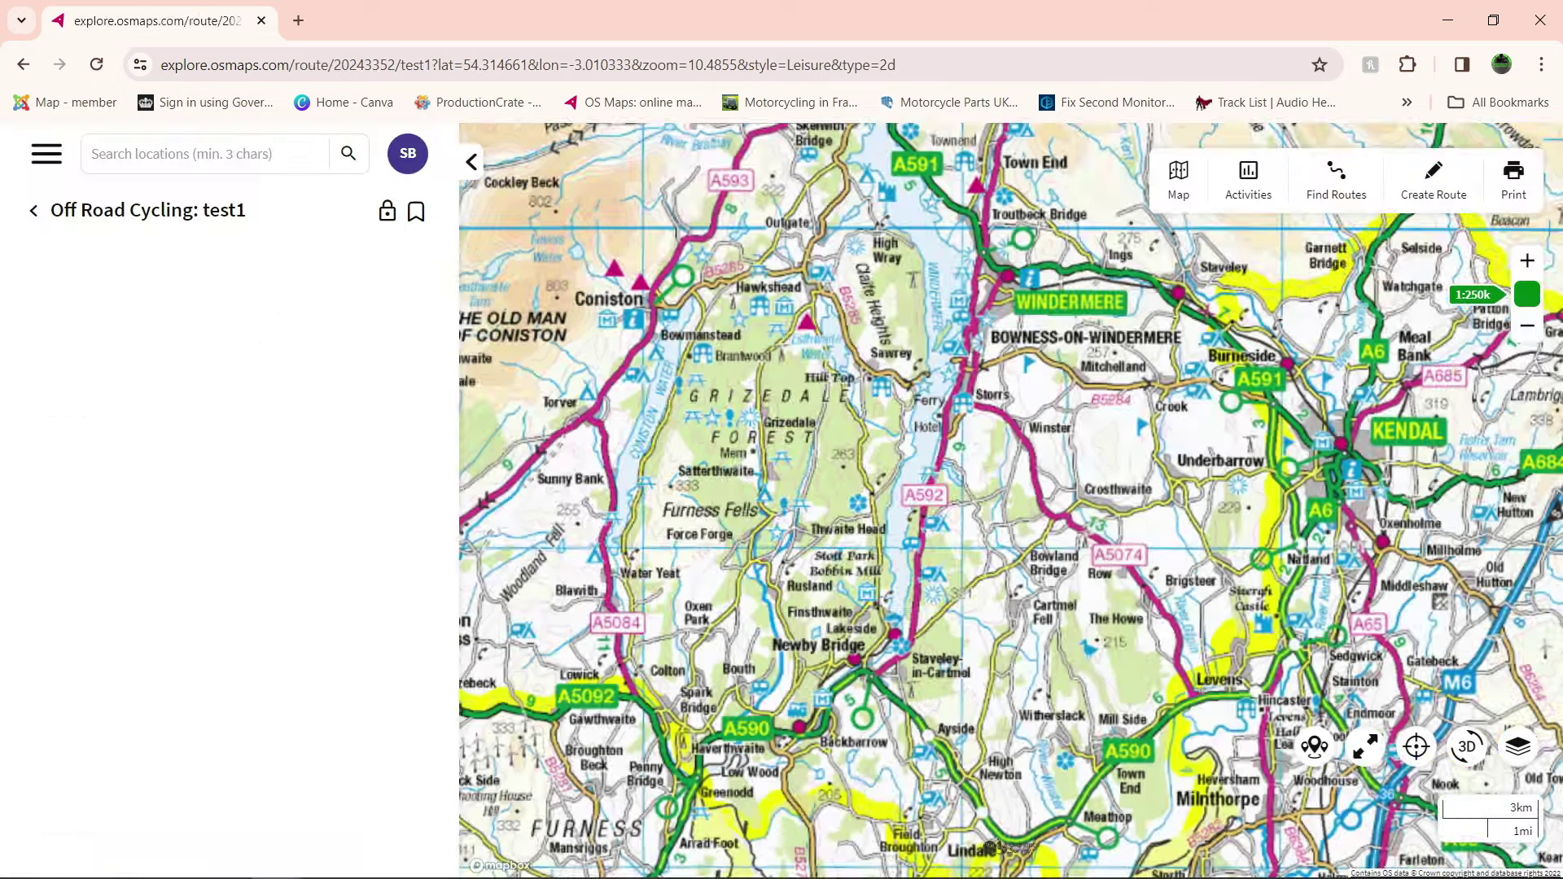
pyautogui.click(46, 153)
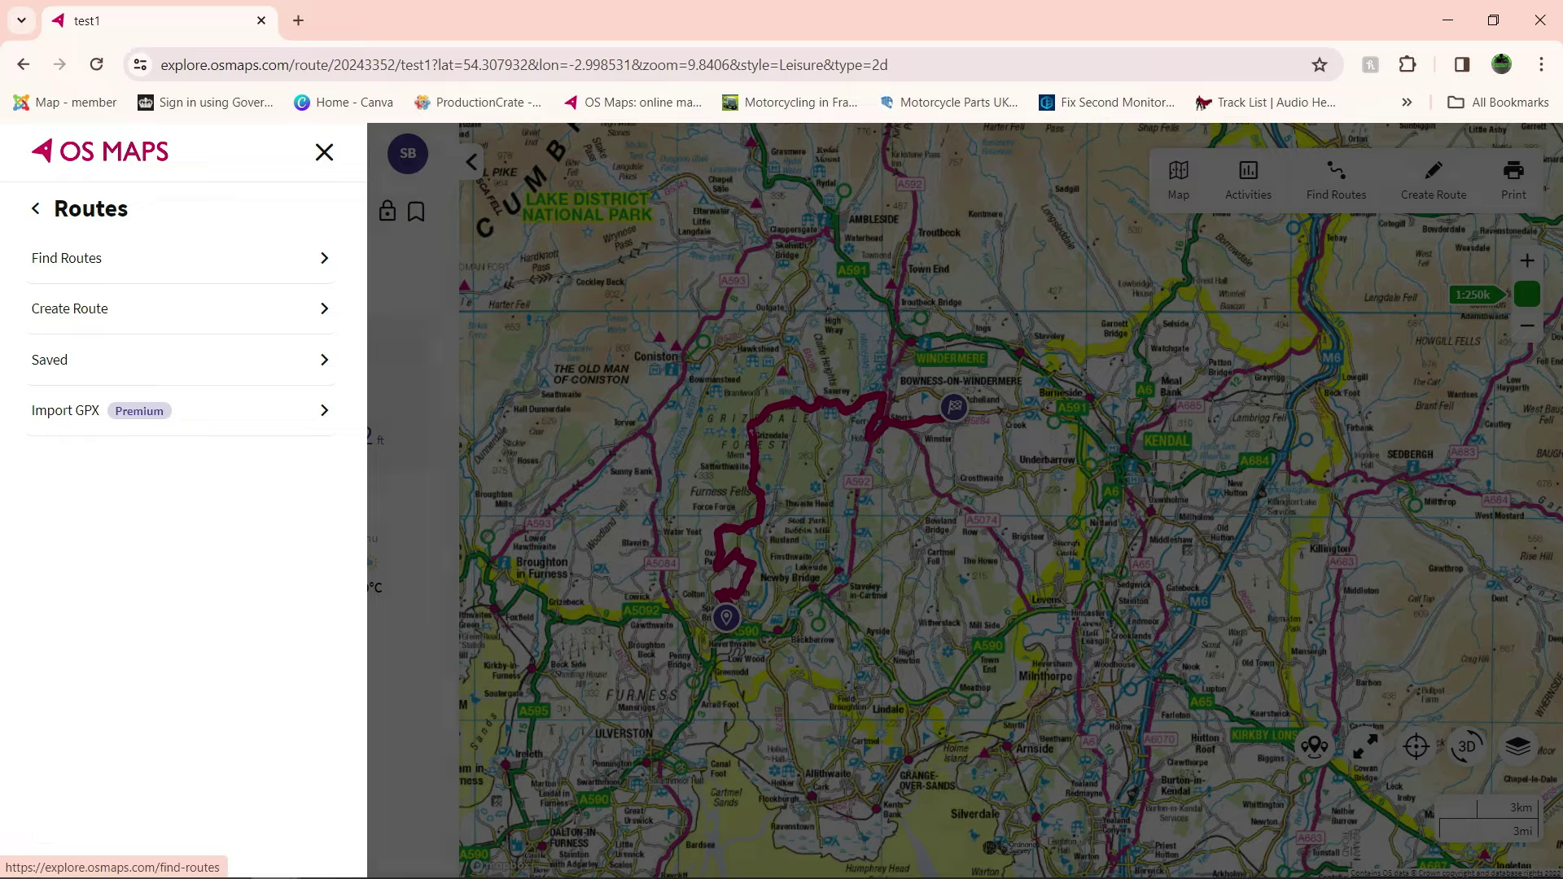
pyautogui.click(163, 258)
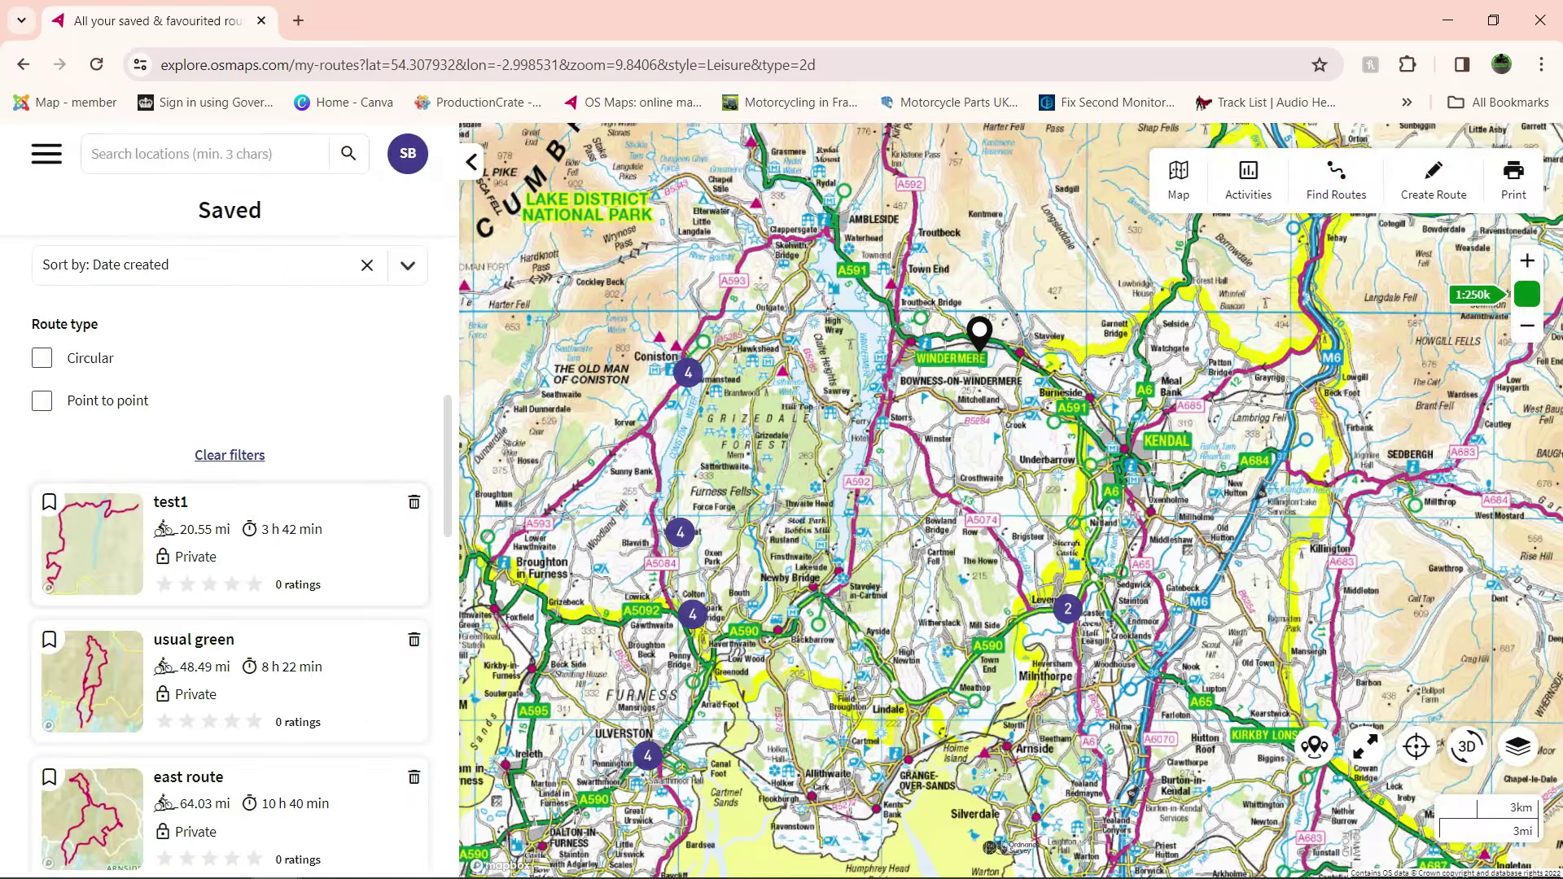
pyautogui.click(230, 544)
pyautogui.scroll(-3, 968, 448)
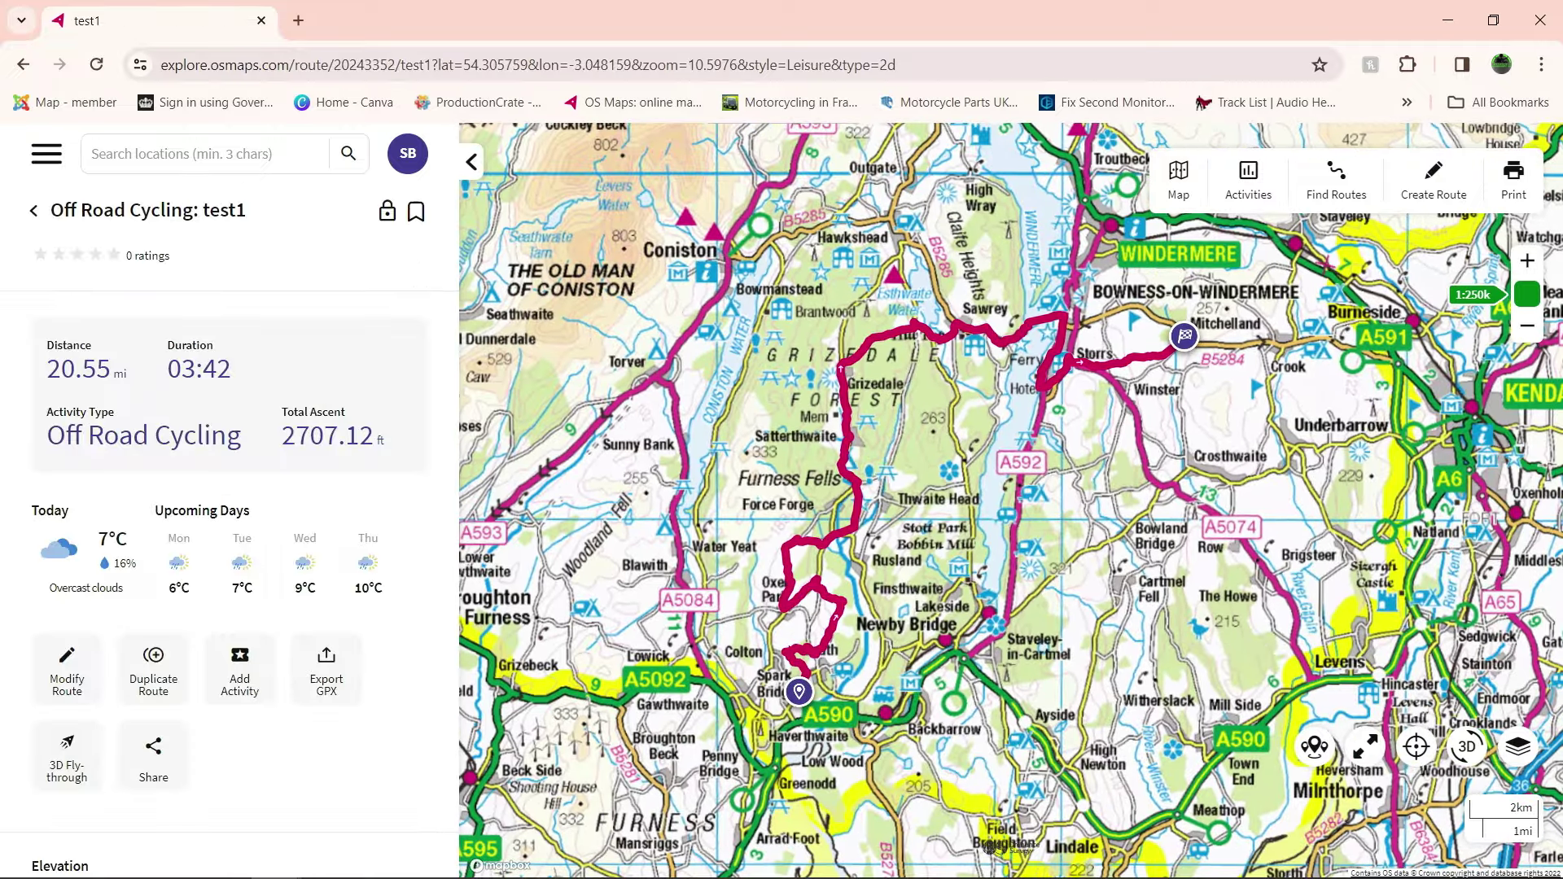
# Step: Open the saved route test1 for modification and show its line style options
pyautogui.scroll(-4, 228, 504)
pyautogui.scroll(1, 228, 504)
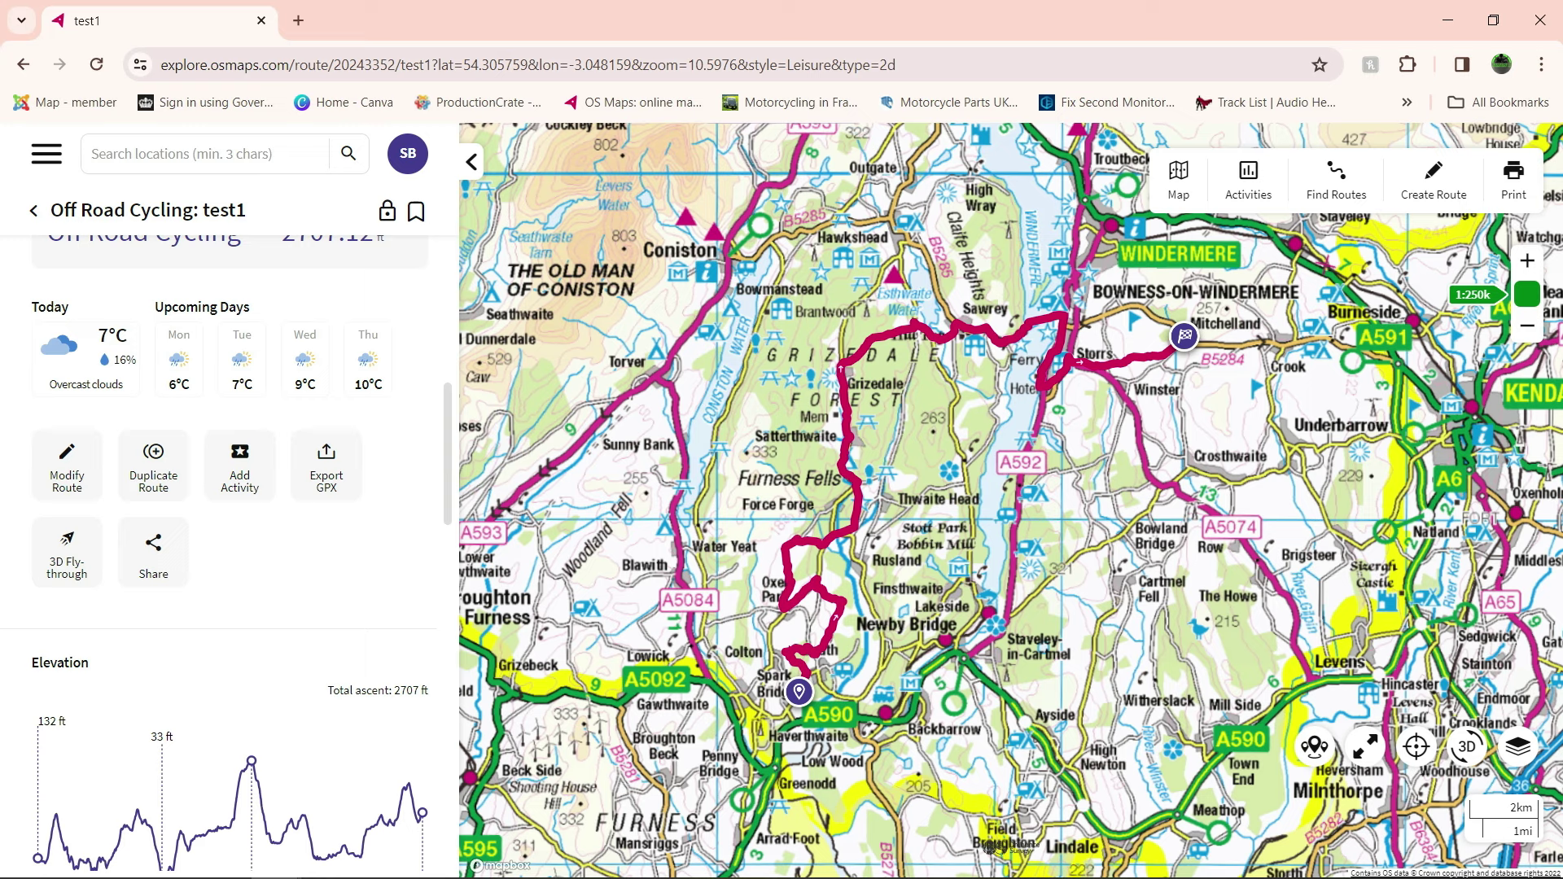
pyautogui.click(67, 468)
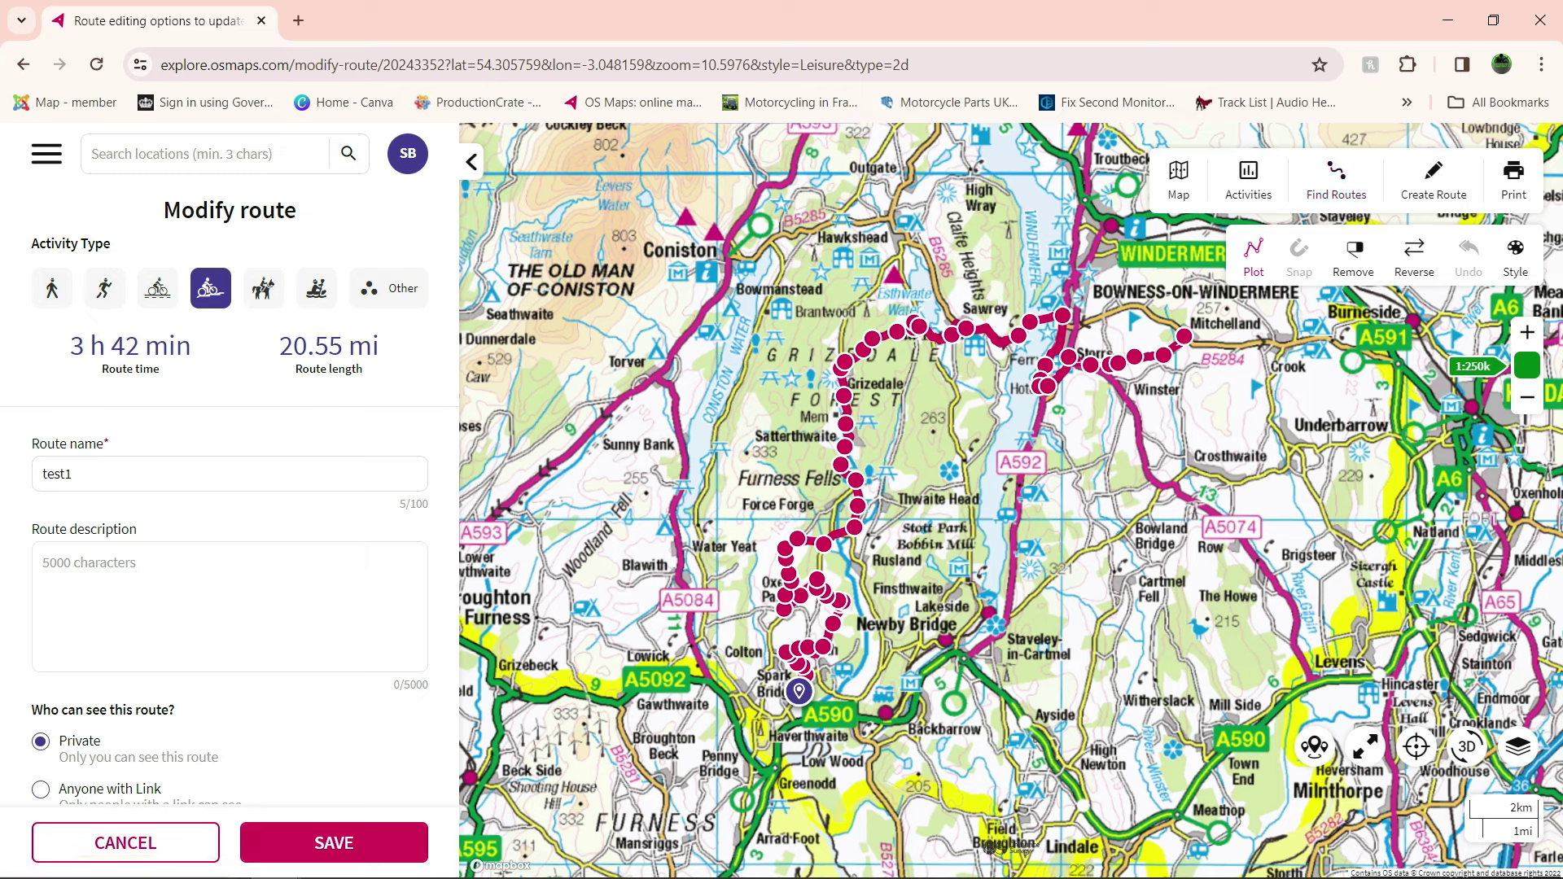
pyautogui.click(1515, 254)
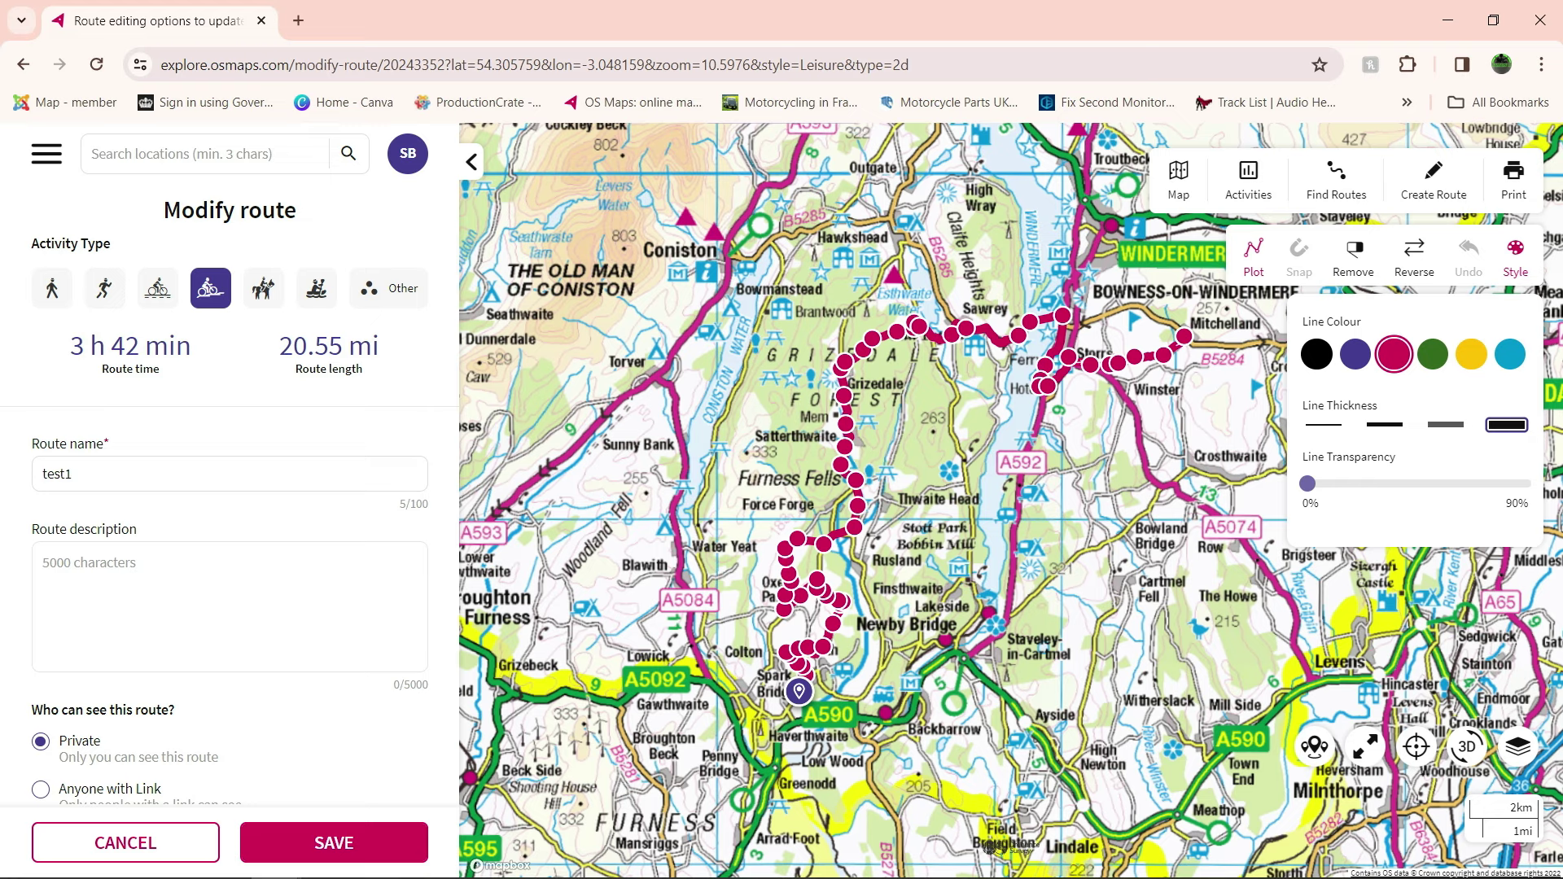
# Step: Try green, yellow, light blue, purple and black as the route's line colour, and return it to crimson
pyautogui.click(1432, 354)
pyautogui.click(1472, 354)
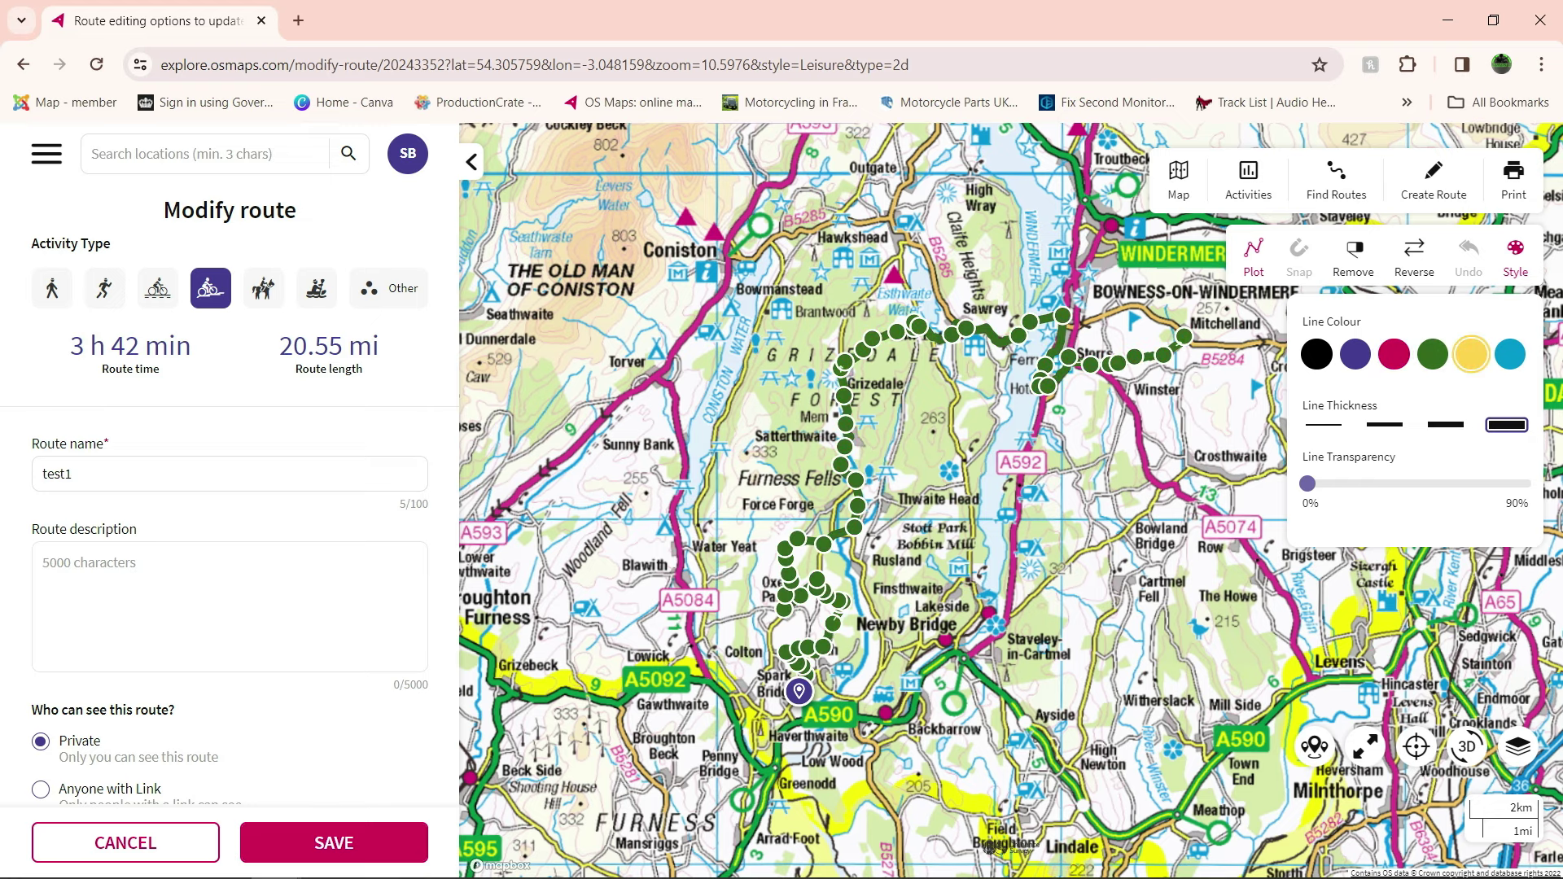
pyautogui.click(1510, 355)
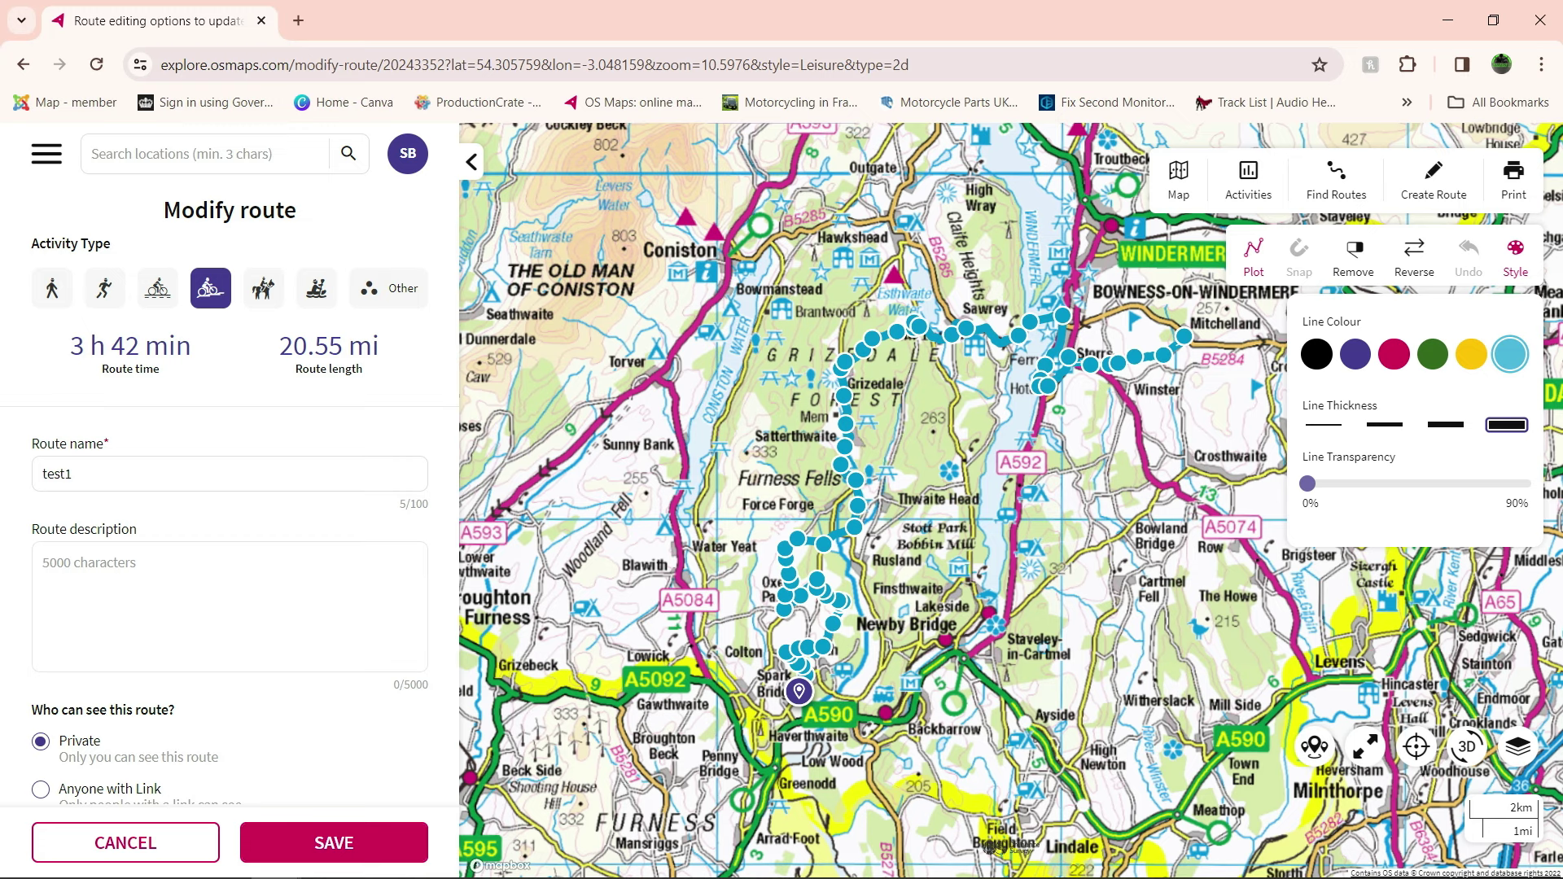
pyautogui.click(1471, 354)
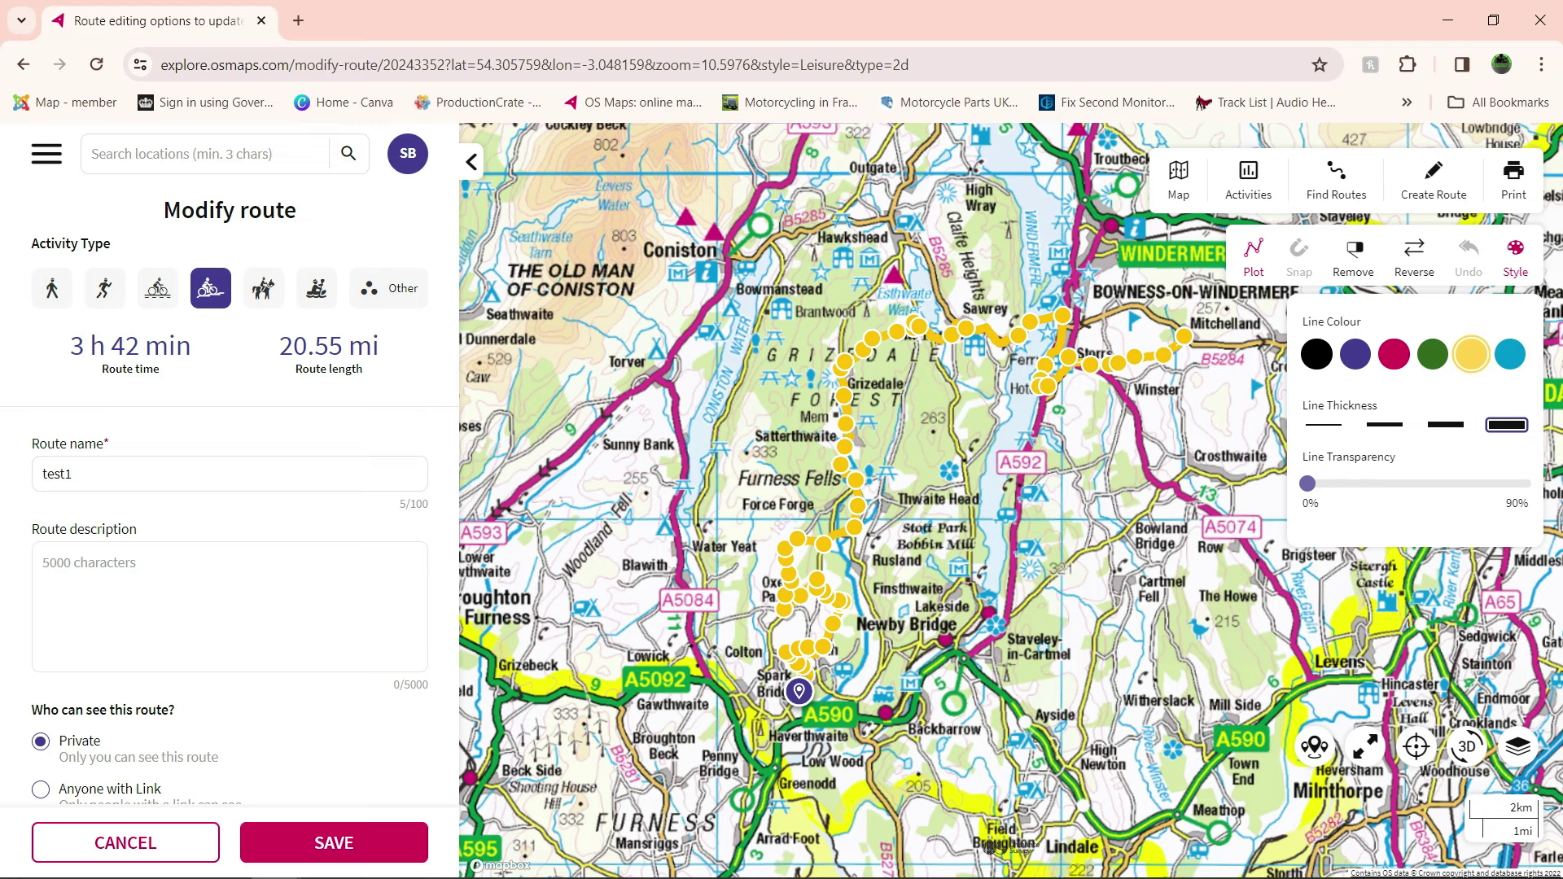
pyautogui.click(1433, 354)
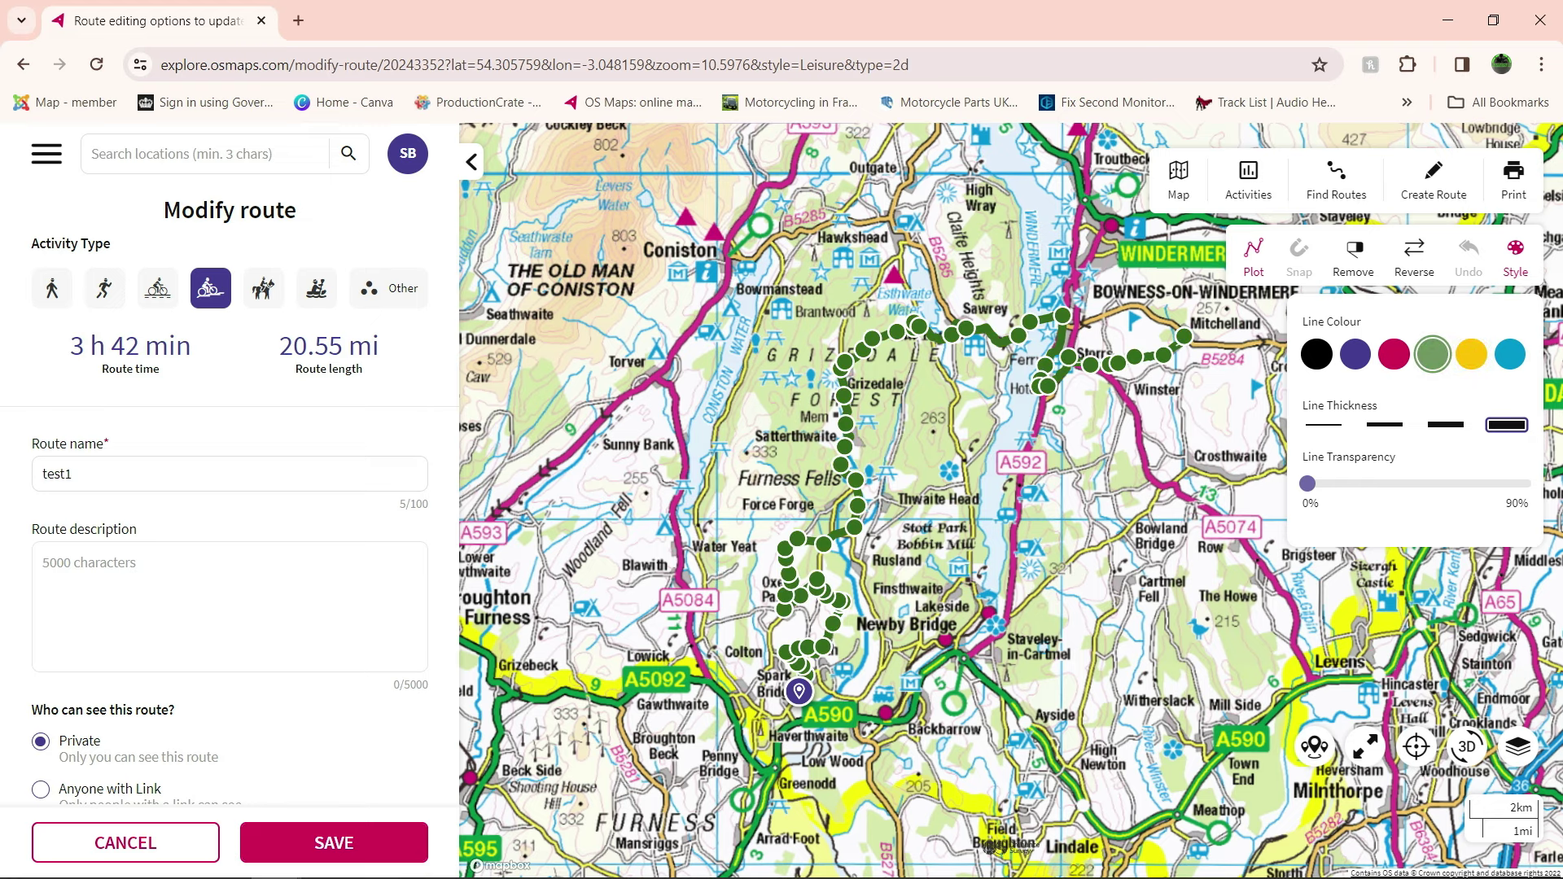
pyautogui.click(1356, 354)
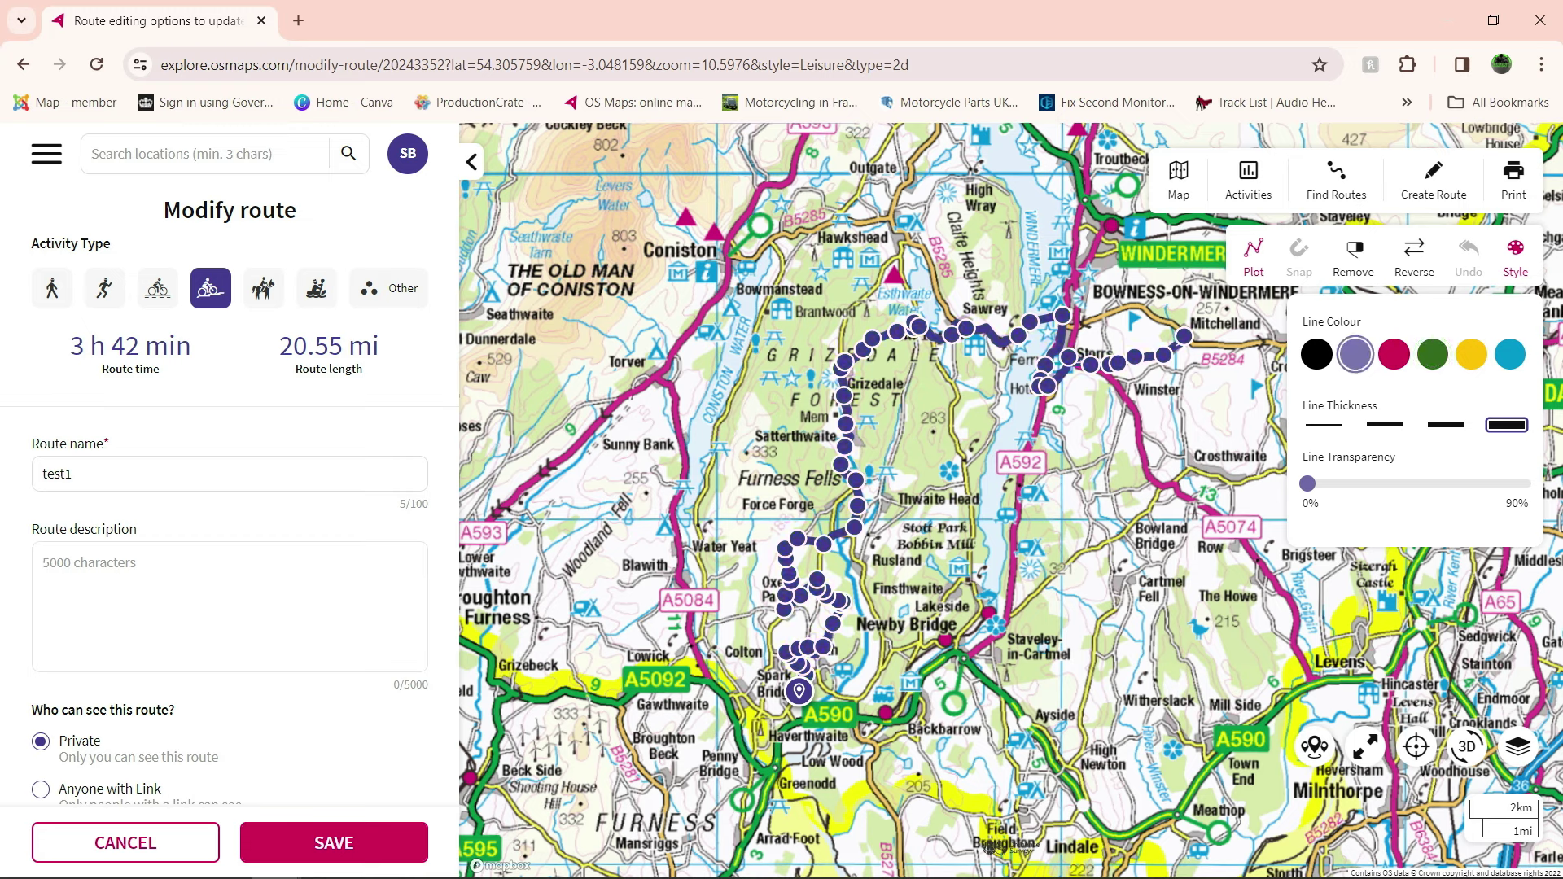
pyautogui.click(1316, 354)
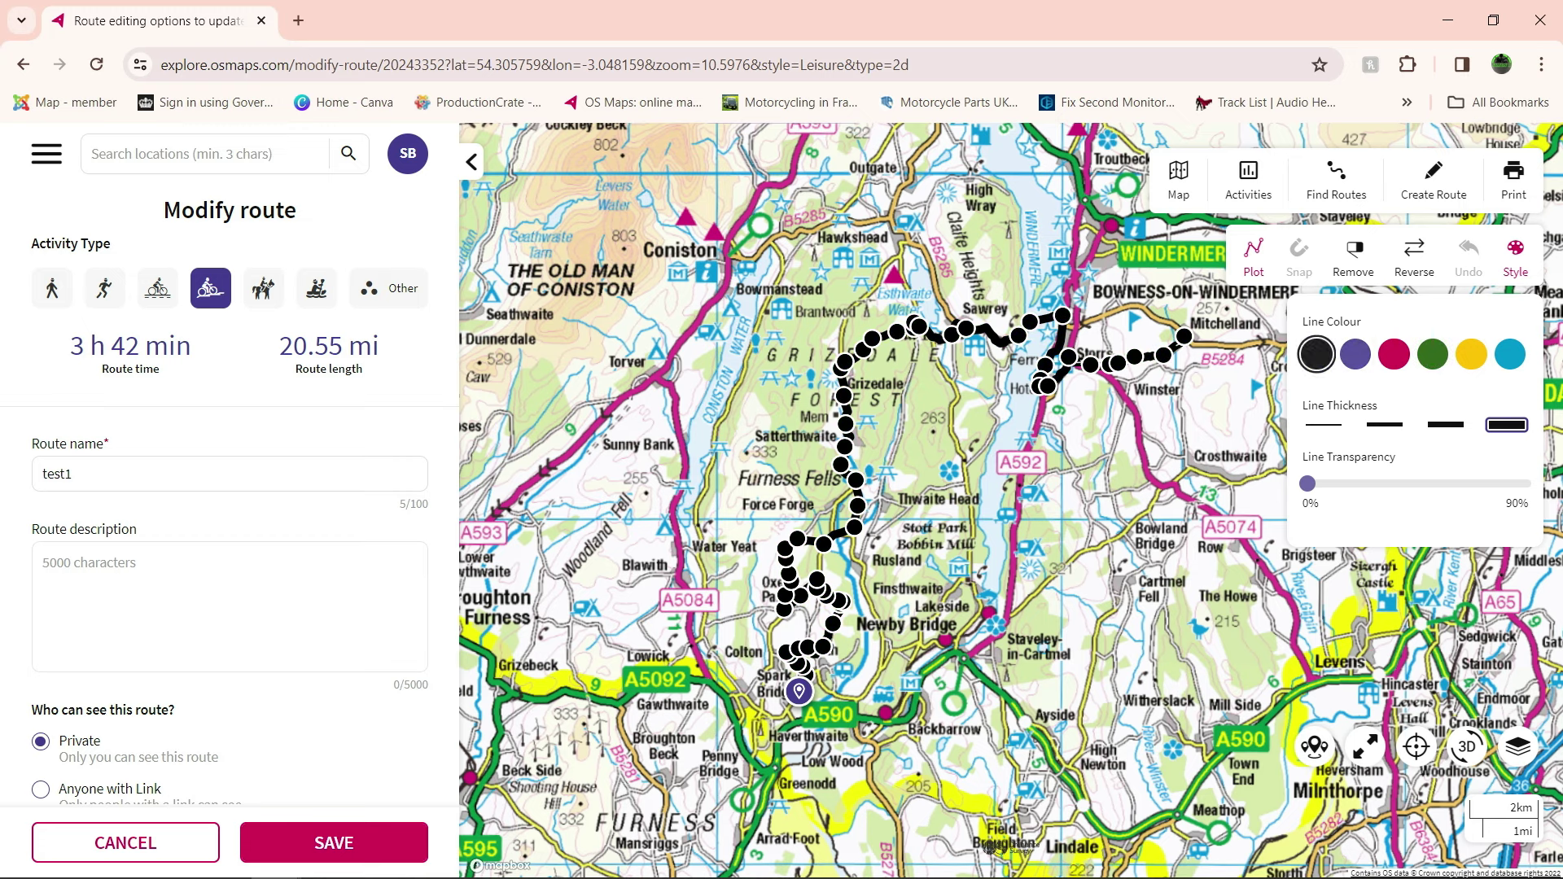
pyautogui.click(1355, 354)
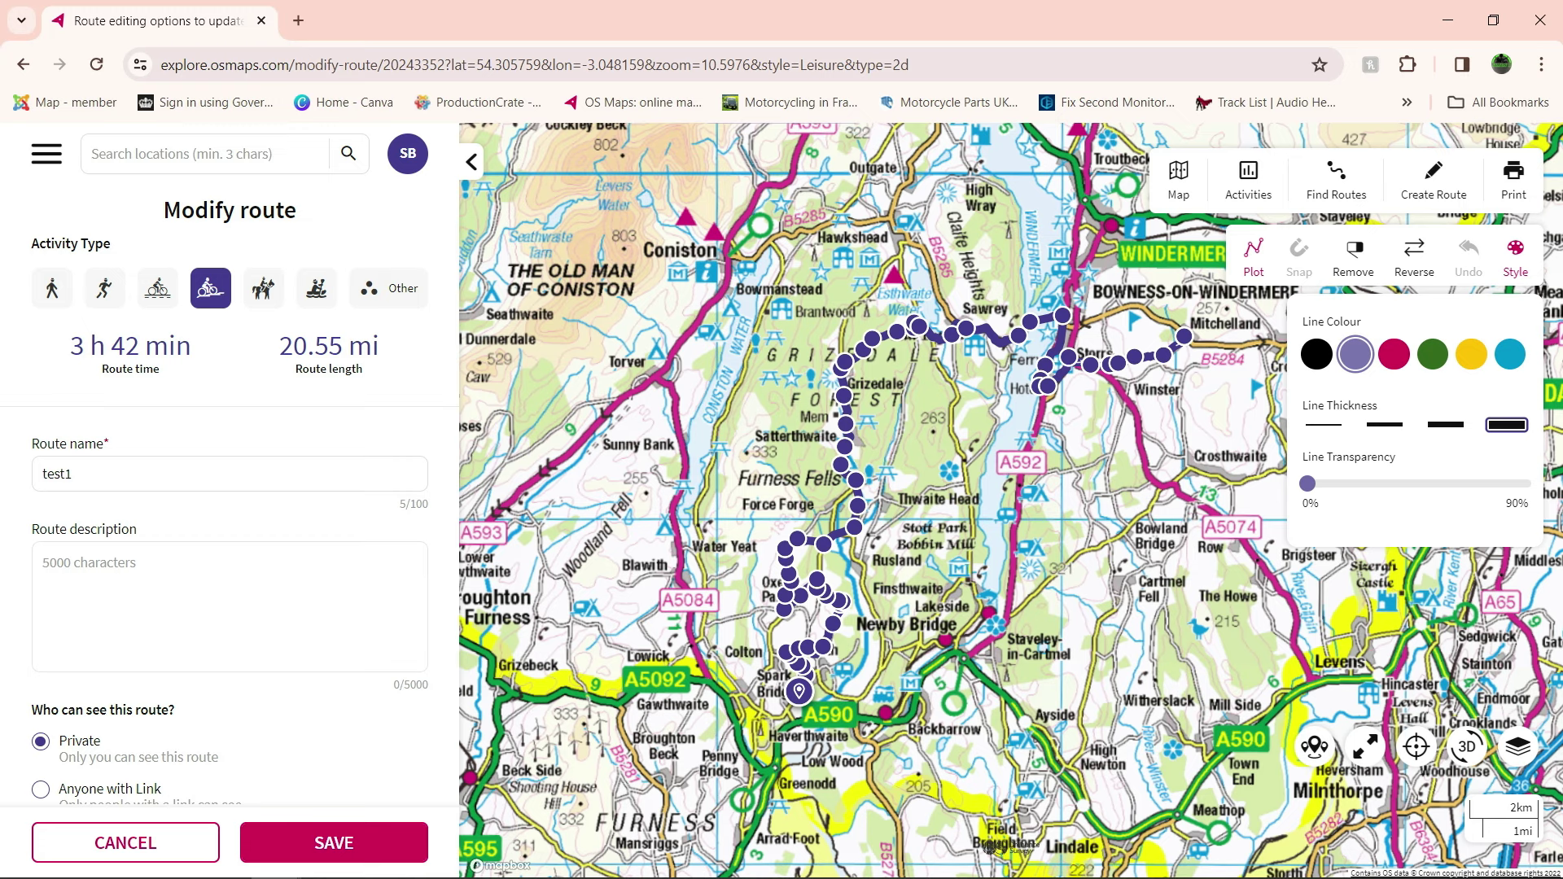
pyautogui.click(1393, 354)
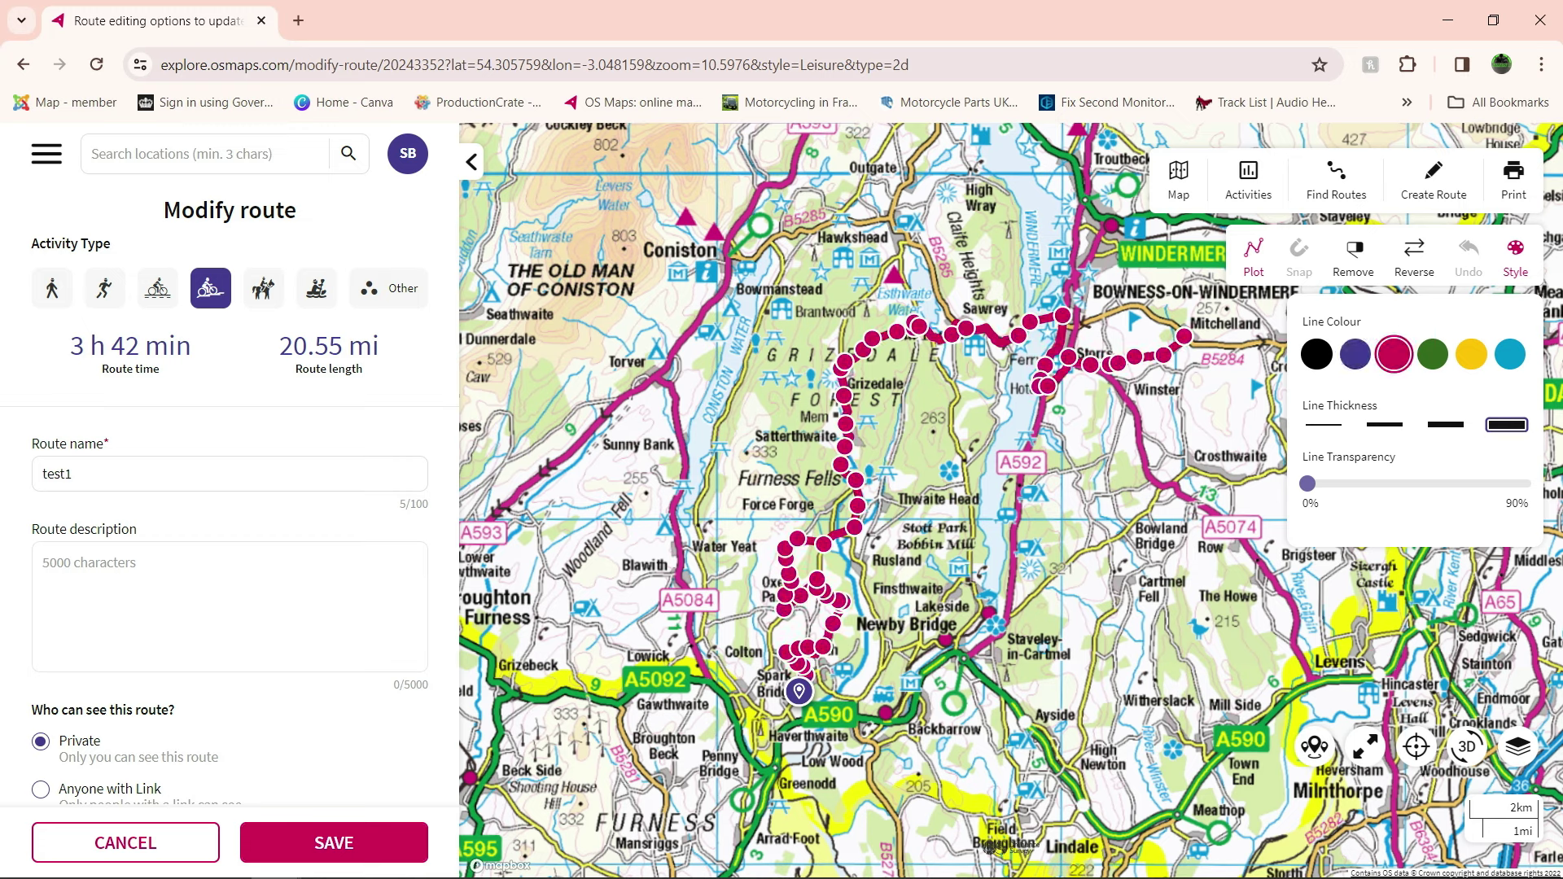
# Step: Leave the line transparency at 0%, close the line style options and save the modified route test1
pyautogui.moveTo(1307, 484)
pyautogui.mouseDown()
pyautogui.moveTo(1505, 484)
pyautogui.moveTo(1308, 484)
pyautogui.mouseUp()
pyautogui.click(1515, 256)
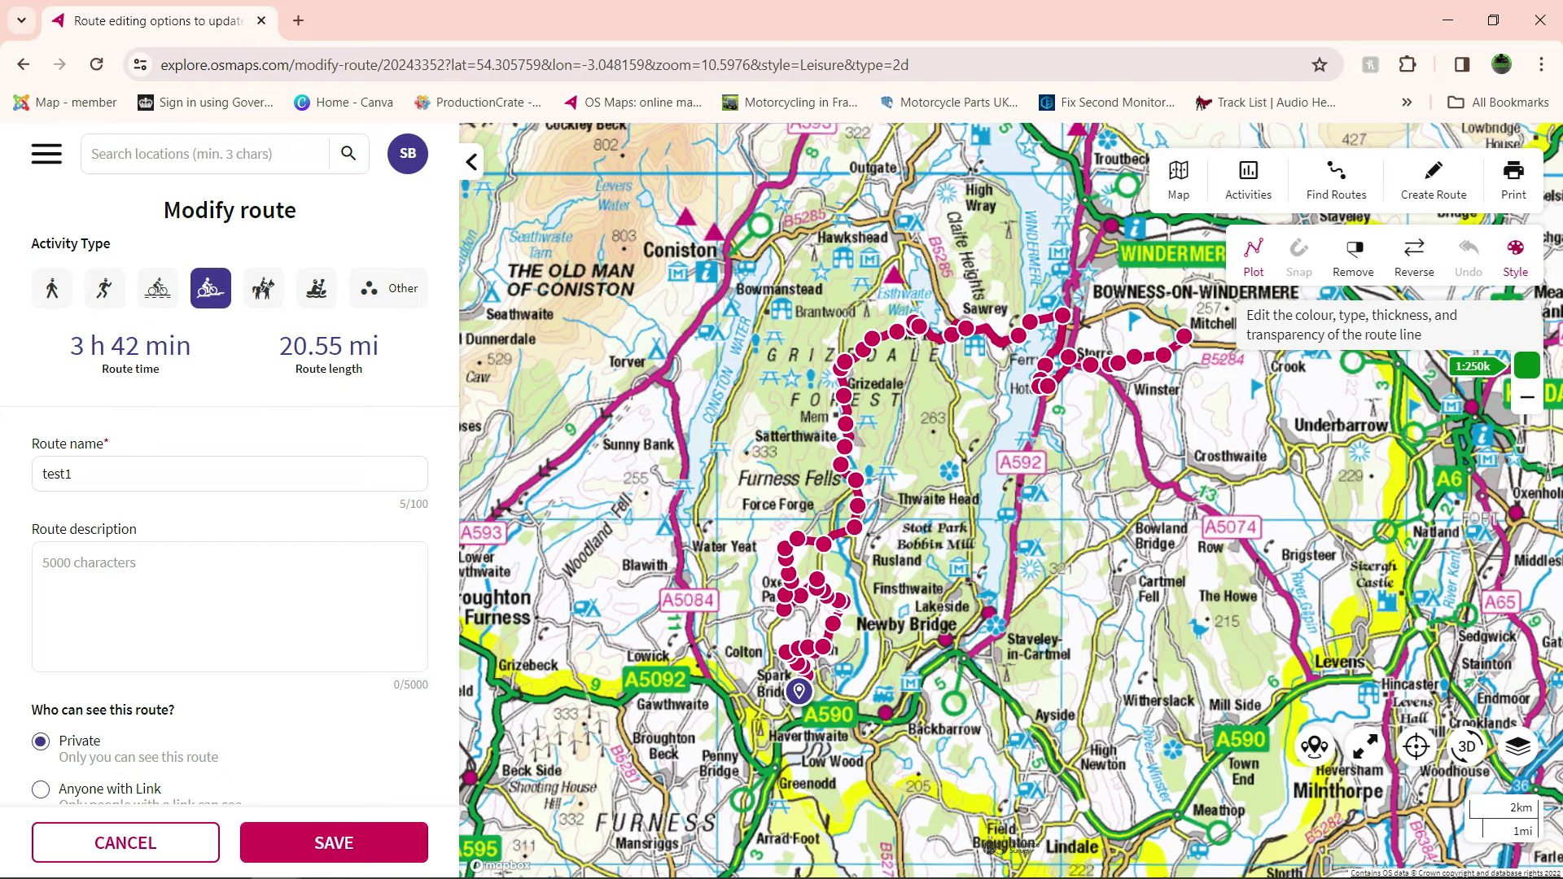
pyautogui.click(334, 843)
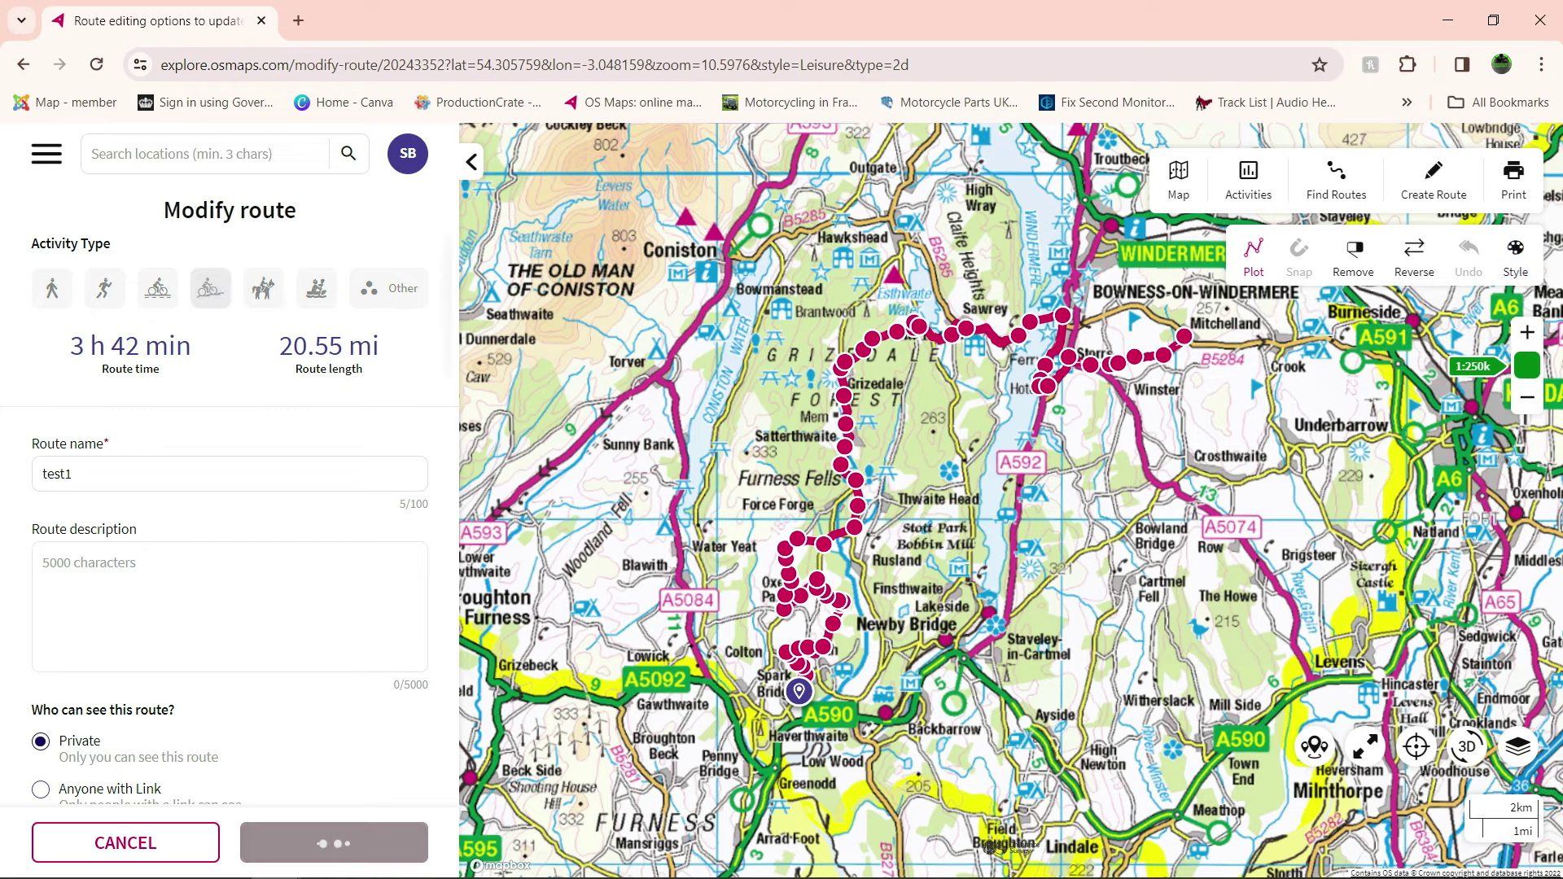